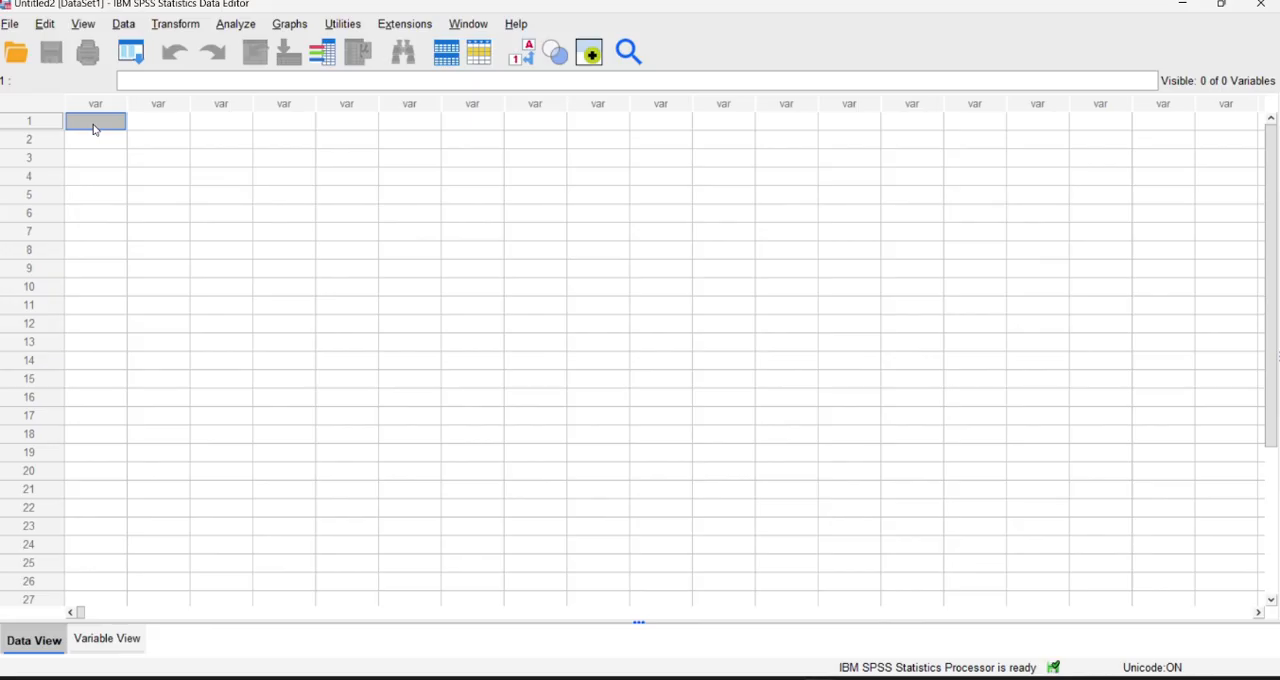
Paste the two copied data columns into the empty dataset starting at row 1 and name the variables x and y.
{"action": "type", "text": "60.00\t65.00 65.00\t70.00 60.00\t65.00 55.00\t70.00 60.00\t75.00 65.00\t70.00 70.00\t80.00 60.00\t70.00 70.00\t75.00 65.00\t75.00 65.00\t75.00 70.00\t75.00"}
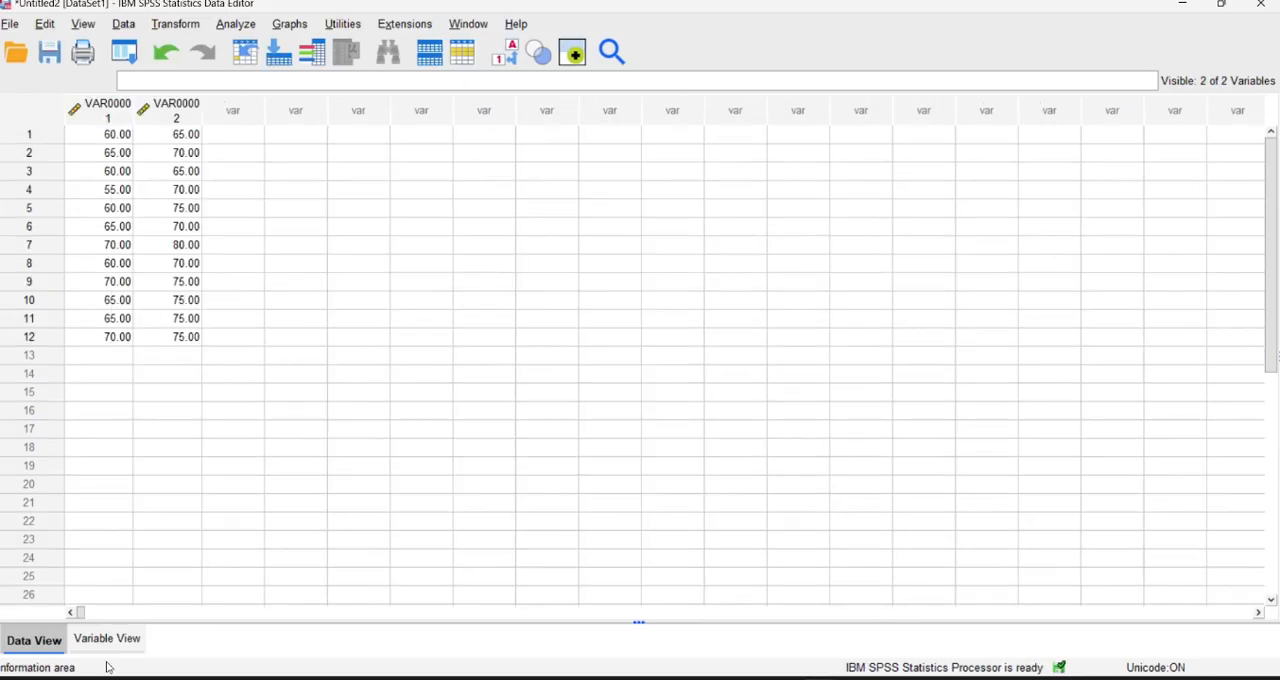
{"action": "left_click", "coordinate": [100, 642]}
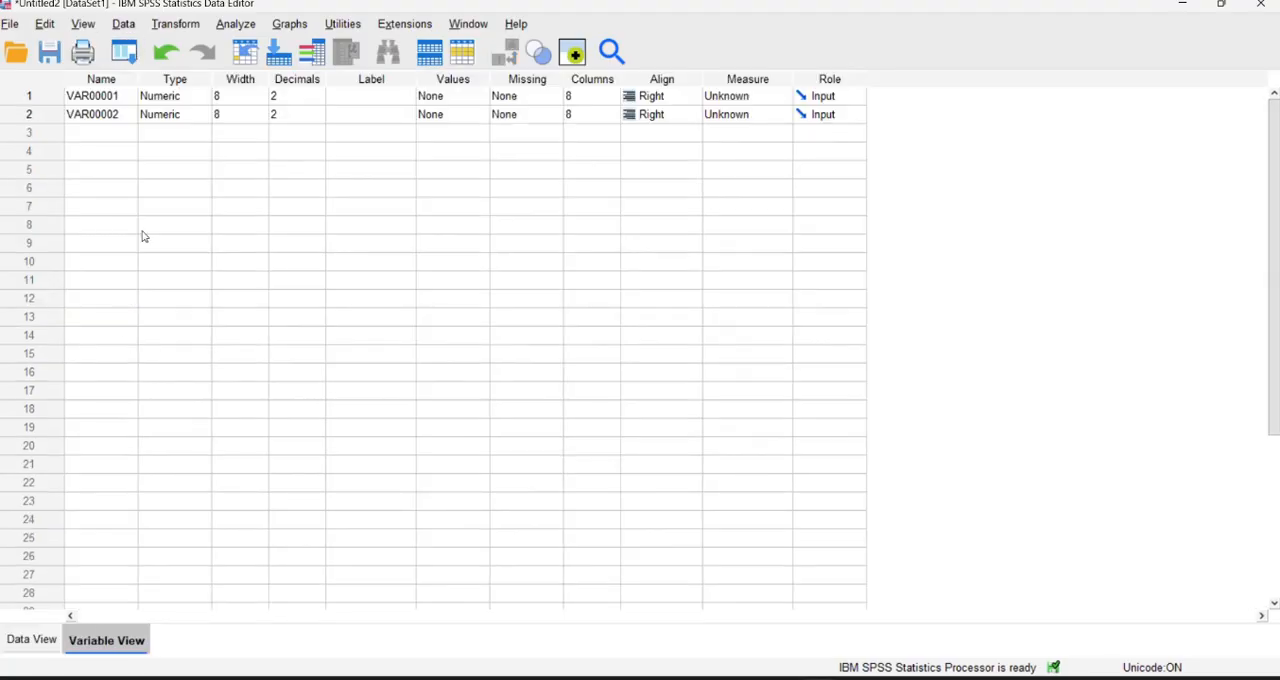
{"action": "left_click", "coordinate": [131, 96]}
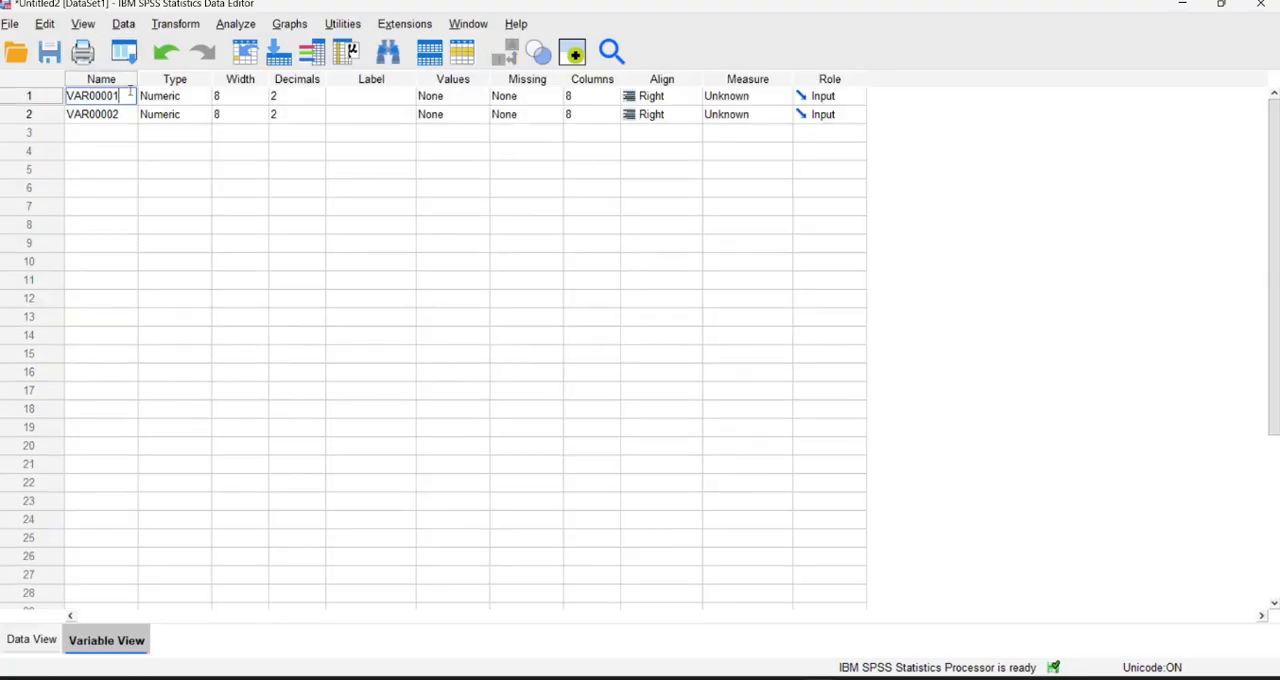
{"action": "key", "text": "BackSpace"}
{"action": "key", "text": "BackSpace"}
{"action": "key", "text": "BackSpace"}
{"action": "key", "text": "BackSpace"}
{"action": "key", "text": "BackSpace"}
{"action": "key", "text": "BackSpace"}
{"action": "key", "text": "BackSpace"}
{"action": "left_click", "coordinate": [126, 116]}
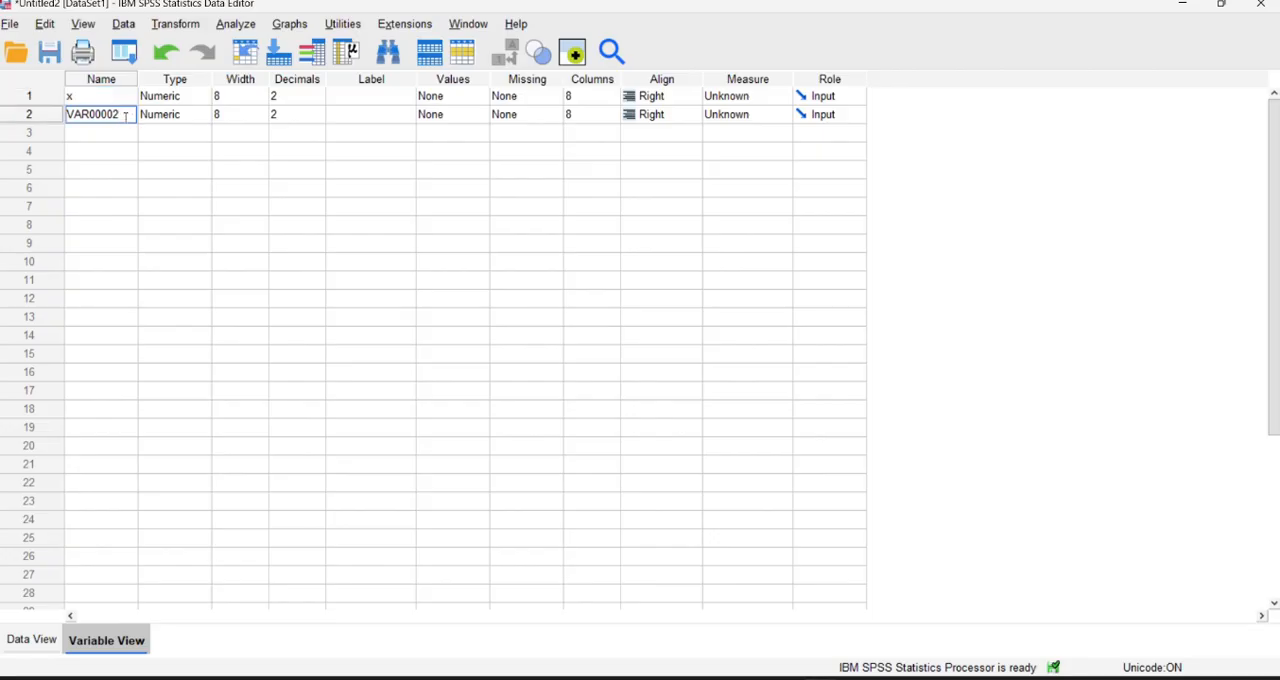
{"action": "key", "text": "BackSpace"}
{"action": "key", "text": "BackSpace"}
{"action": "key", "text": "BackSpace"}
{"action": "key", "text": "BackSpace"}
{"action": "key", "text": "BackSpace"}
{"action": "key", "text": "BackSpace"}
{"action": "key", "text": "BackSpace"}
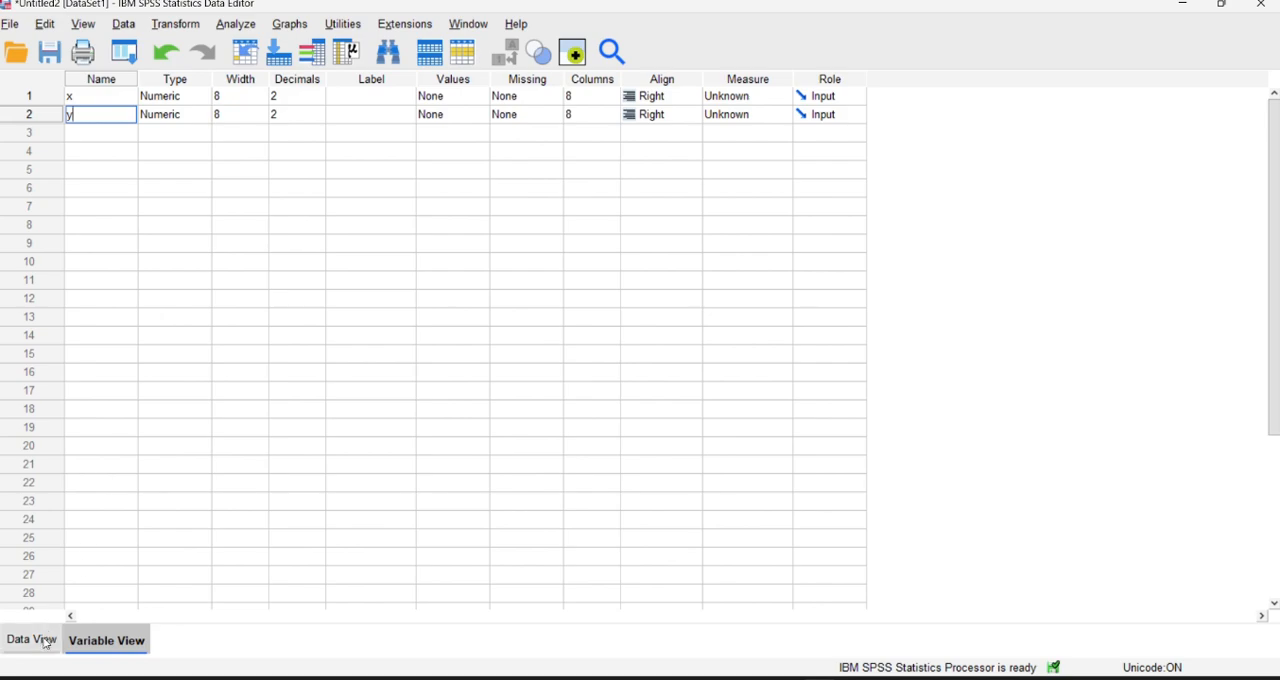
{"action": "left_click", "coordinate": [42, 640]}
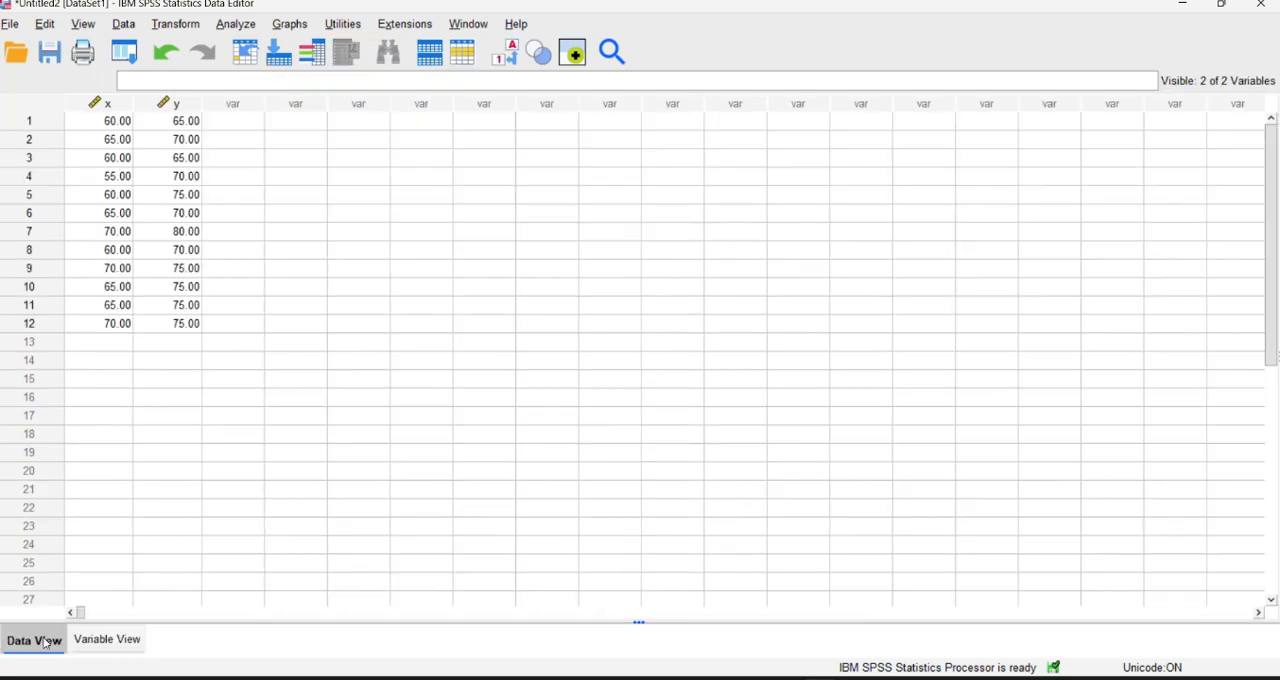
Set up an Explore analysis under Descriptive Statistics with x and y as the dependent variables.
{"action": "left_click", "coordinate": [238, 25]}
{"action": "mouse_move", "coordinate": [338, 92]}
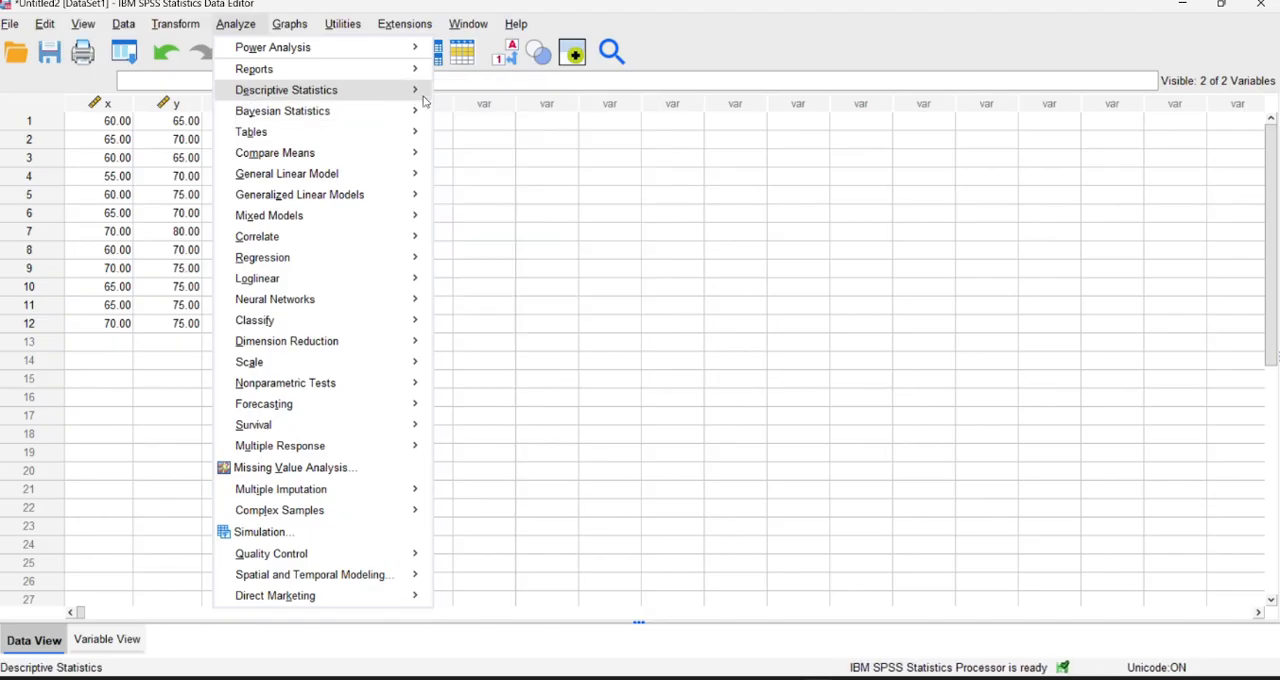
{"action": "mouse_move", "coordinate": [418, 111]}
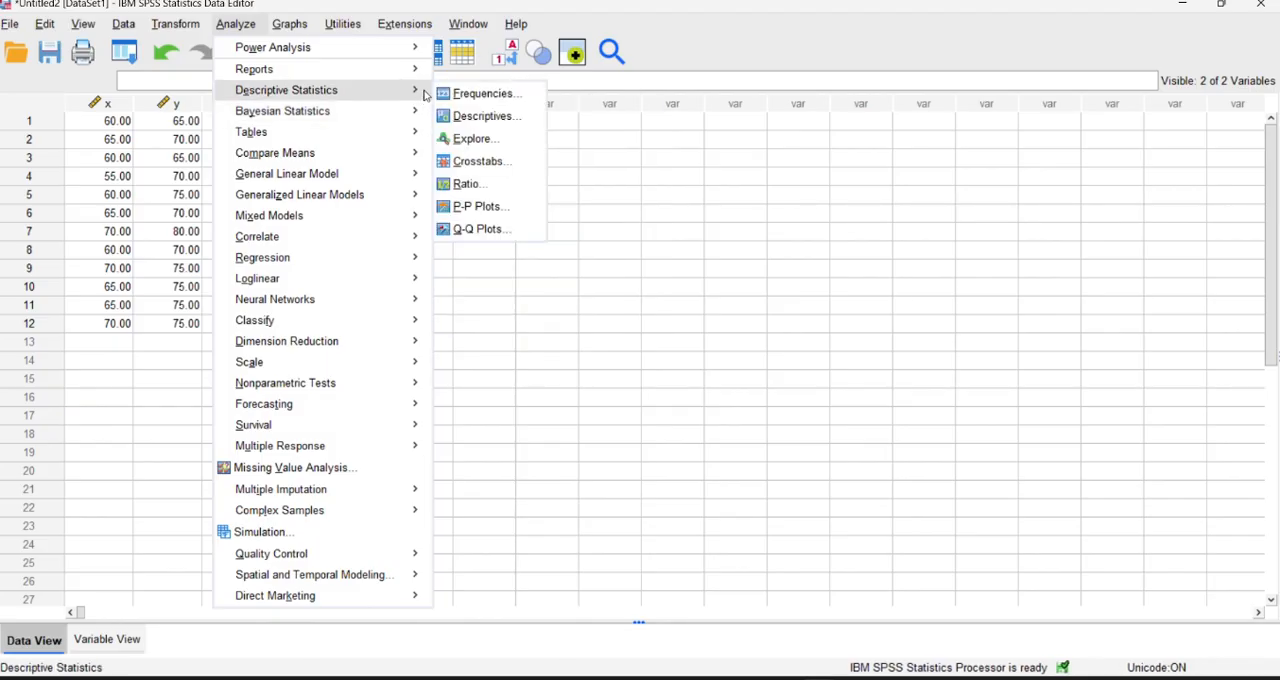
{"action": "left_click", "coordinate": [472, 140]}
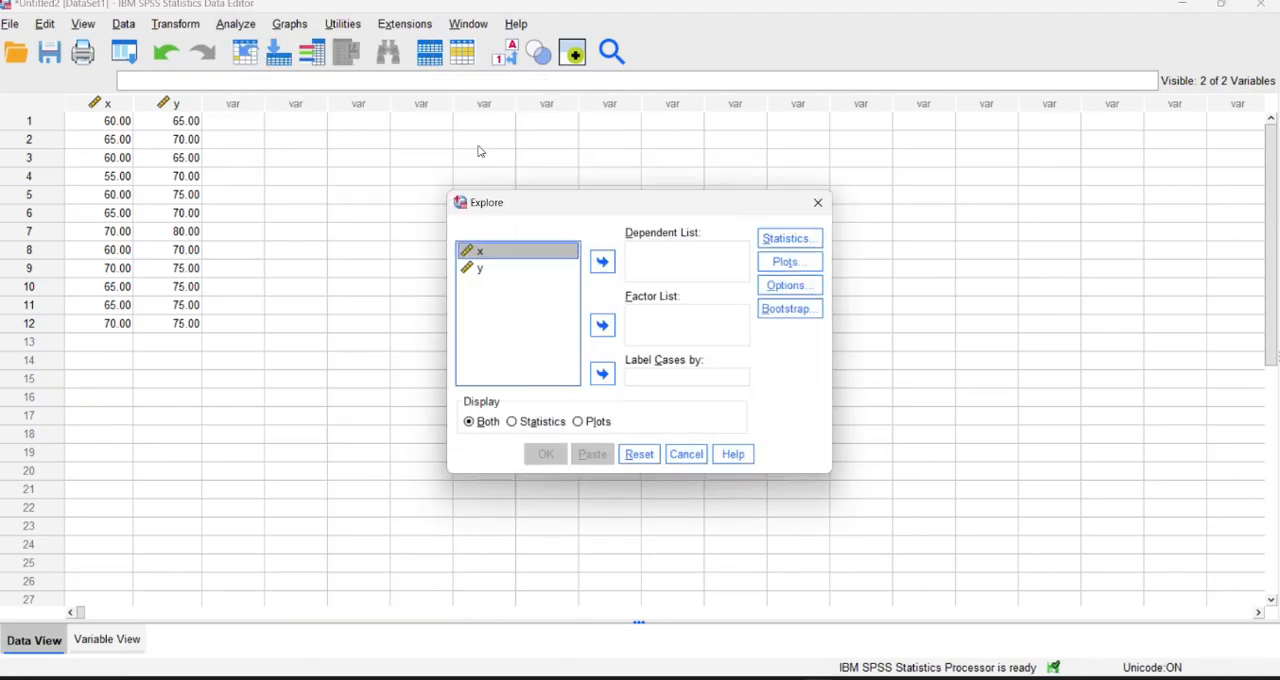
{"action": "left_click", "coordinate": [602, 261]}
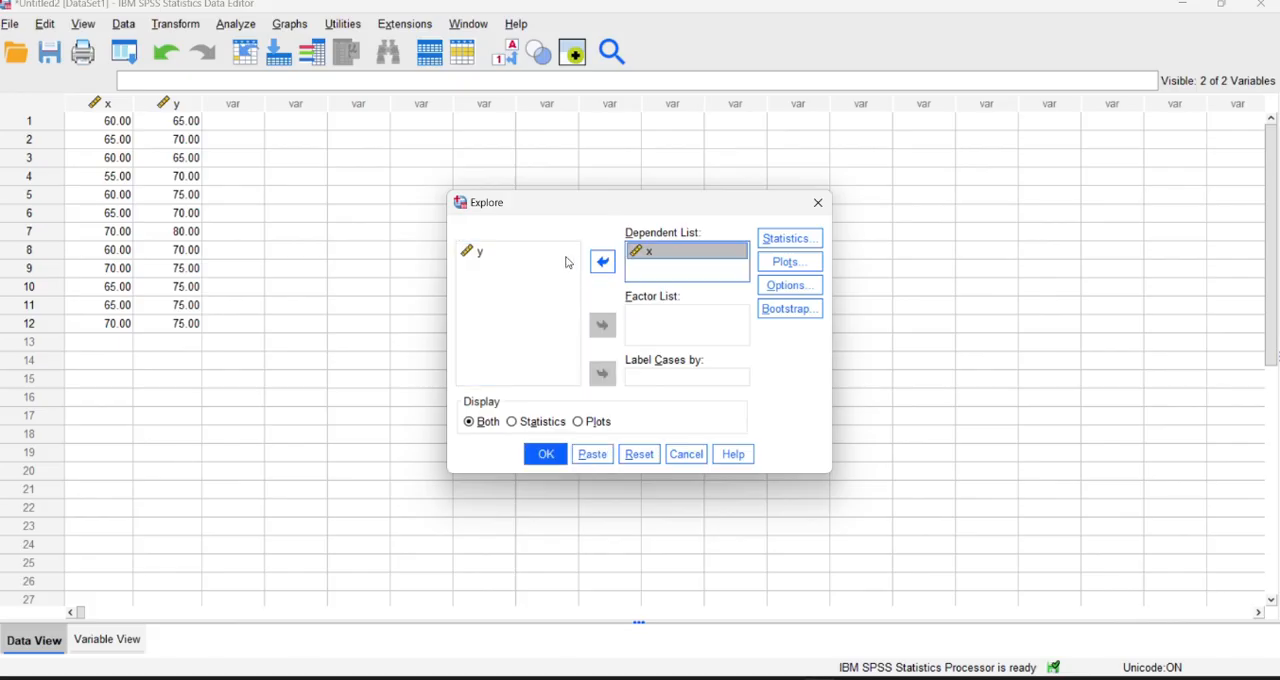
{"action": "left_click", "coordinate": [556, 253]}
{"action": "left_click", "coordinate": [603, 262]}
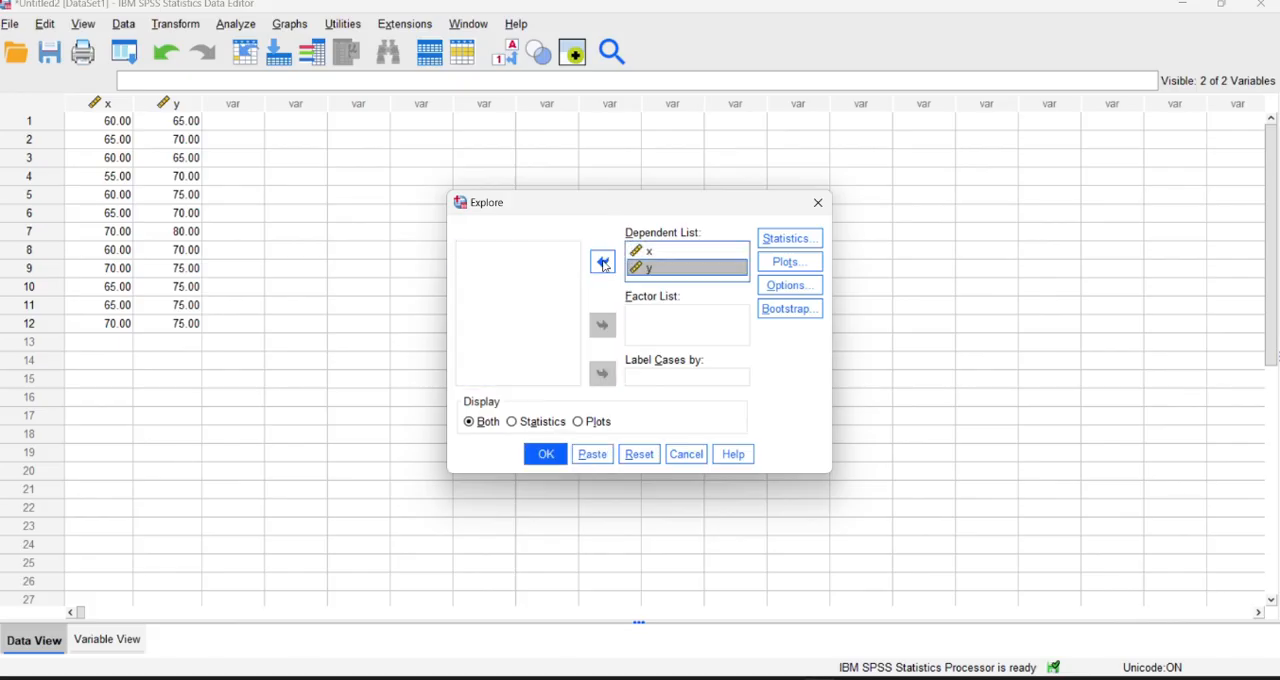
Add a histogram and normality plots with tests to the Explore plots and run the analysis.
{"action": "left_click", "coordinate": [783, 263]}
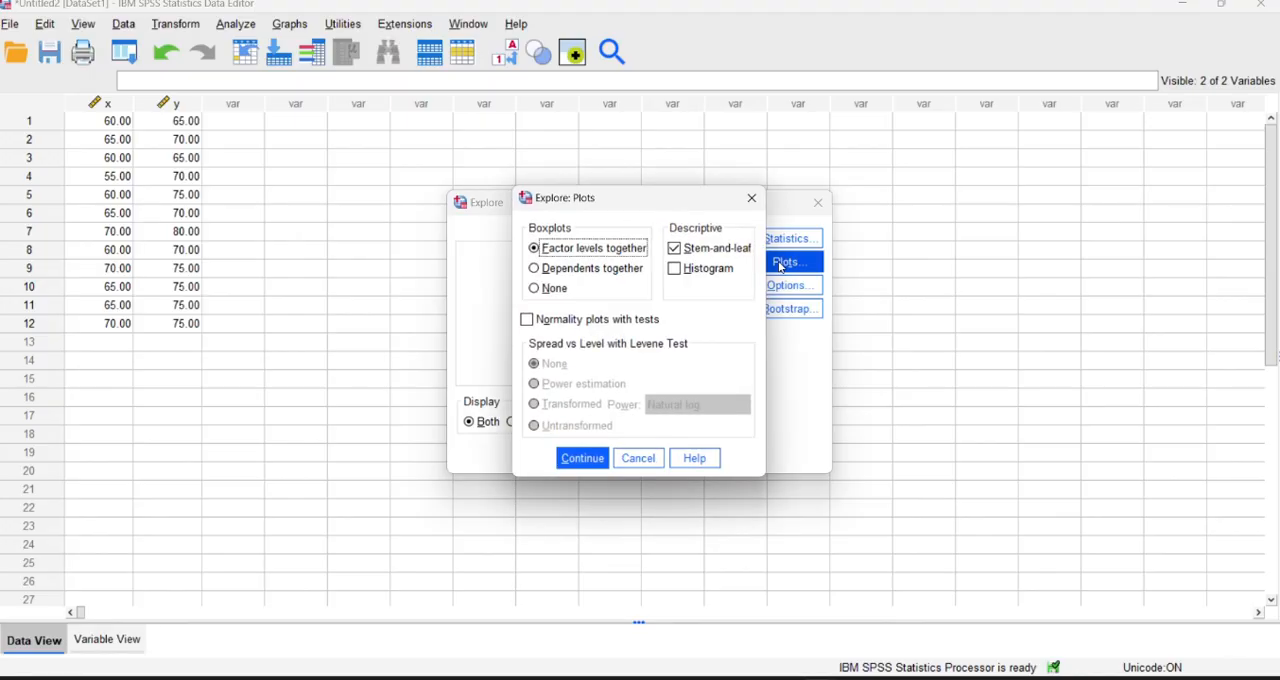
{"action": "left_click", "coordinate": [683, 271]}
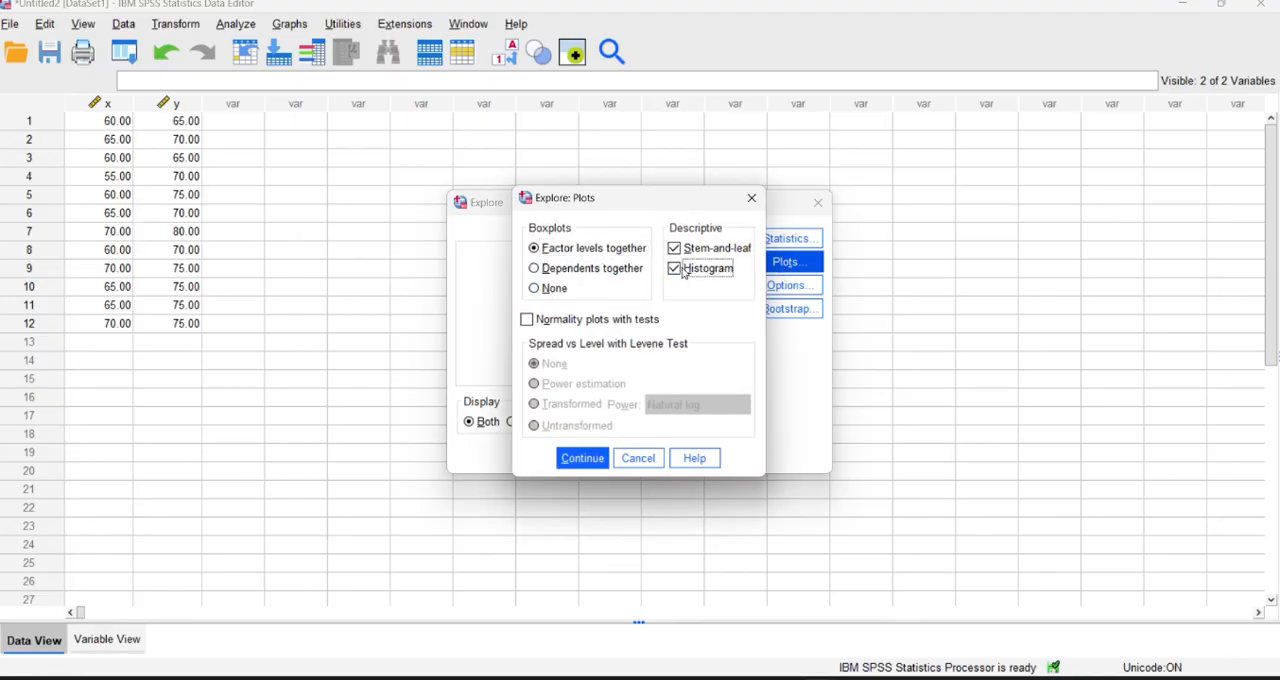
{"action": "left_click", "coordinate": [526, 319]}
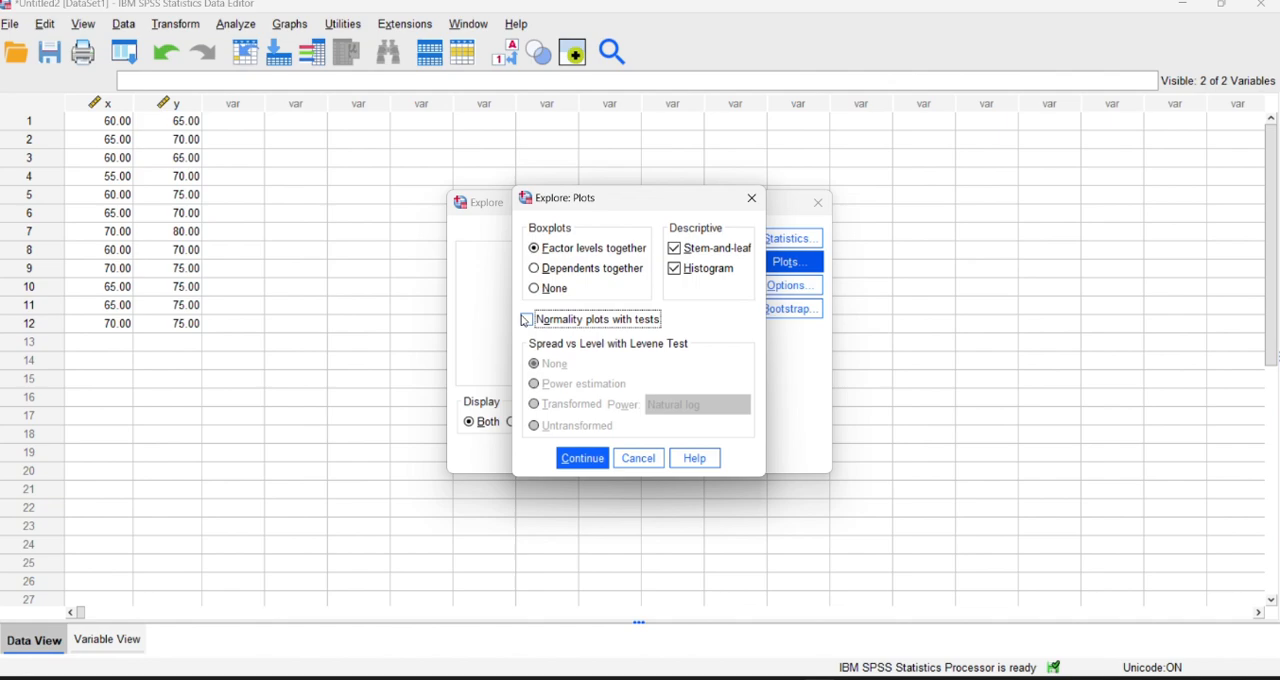
{"action": "left_click", "coordinate": [580, 459]}
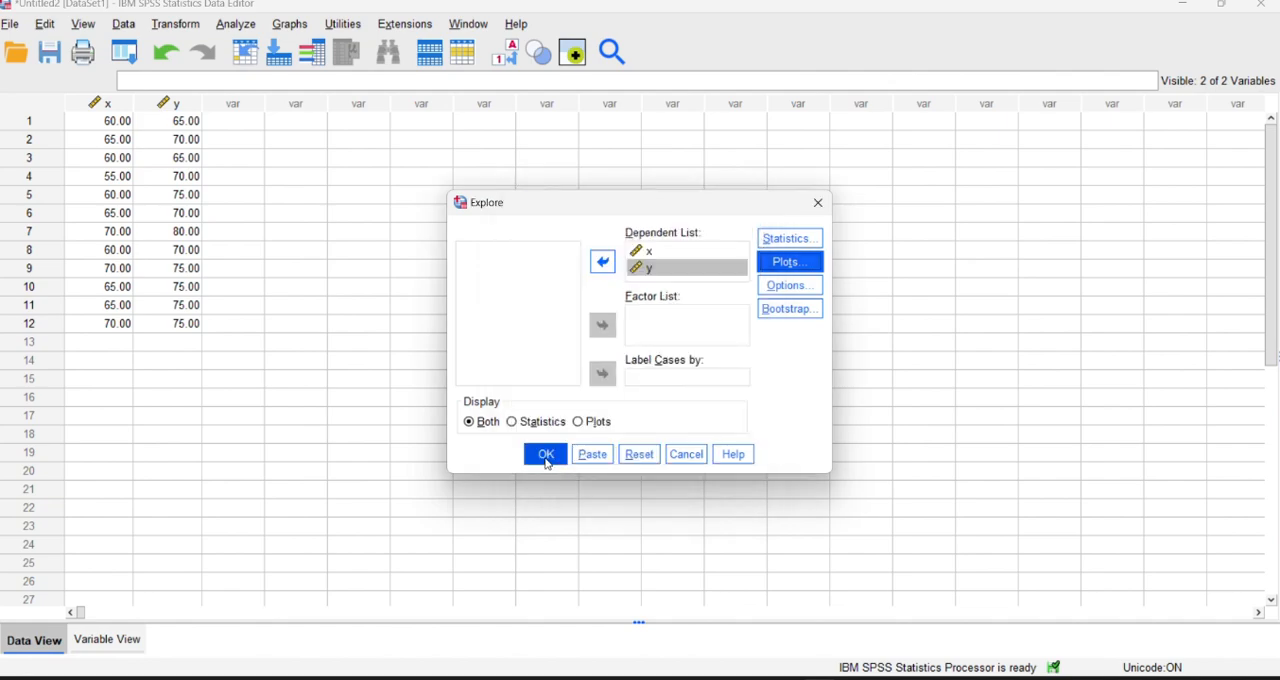
{"action": "left_click", "coordinate": [546, 456]}
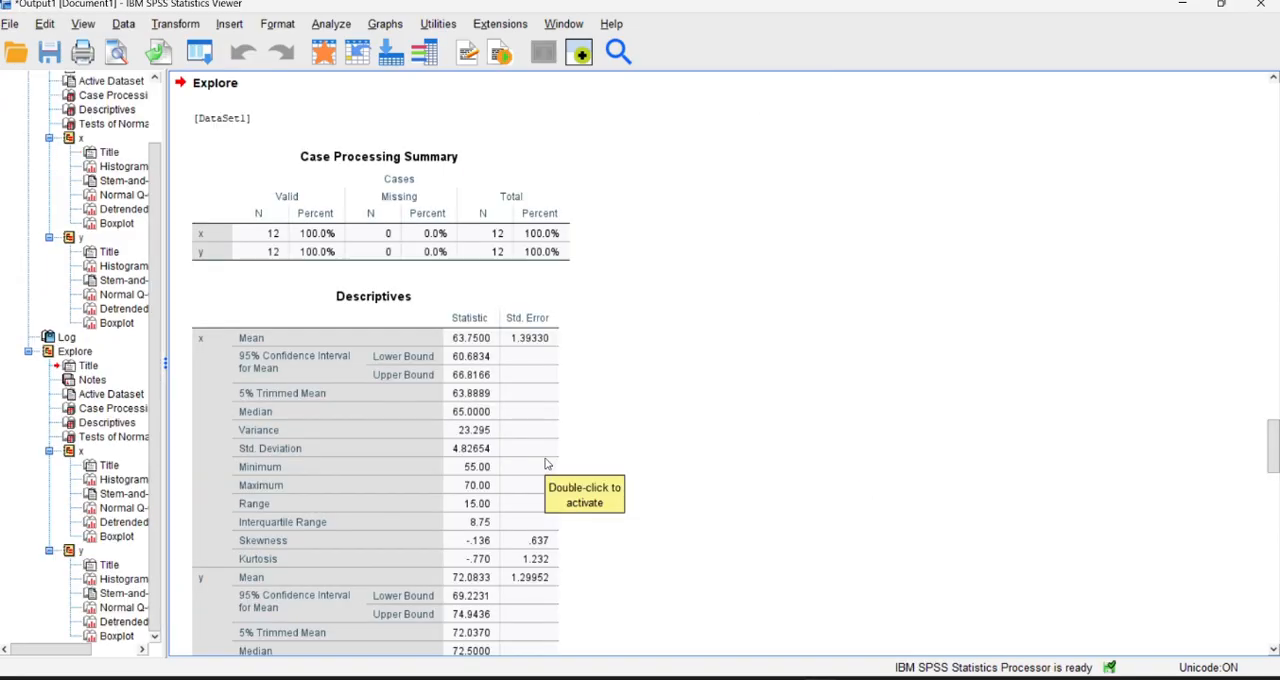
Examine the Explore output for x and y: descriptives, Tests of Normality, histograms, stem-and-leaf, Q-Q plots and boxplots.
{"action": "left_click", "coordinate": [546, 463]}
{"action": "scroll", "coordinate": [451, 338], "scroll_direction": "up", "scroll_amount": 10}
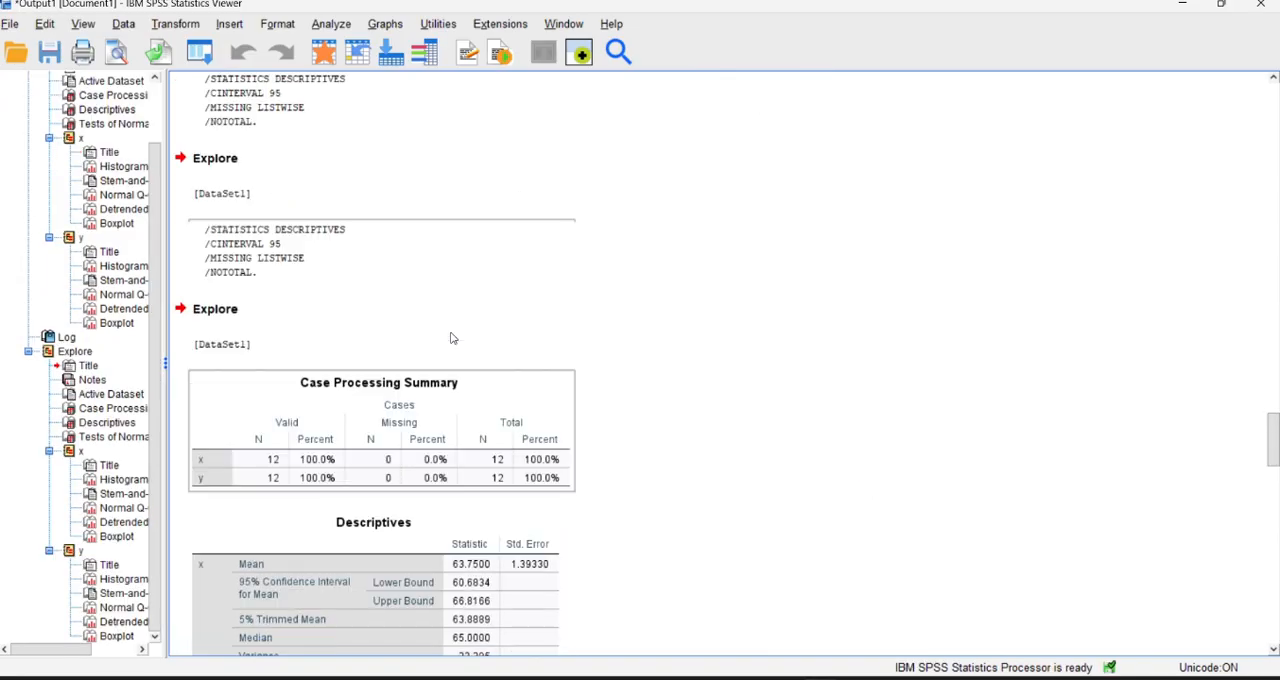
{"action": "scroll", "coordinate": [451, 338], "scroll_direction": "up", "scroll_amount": 20}
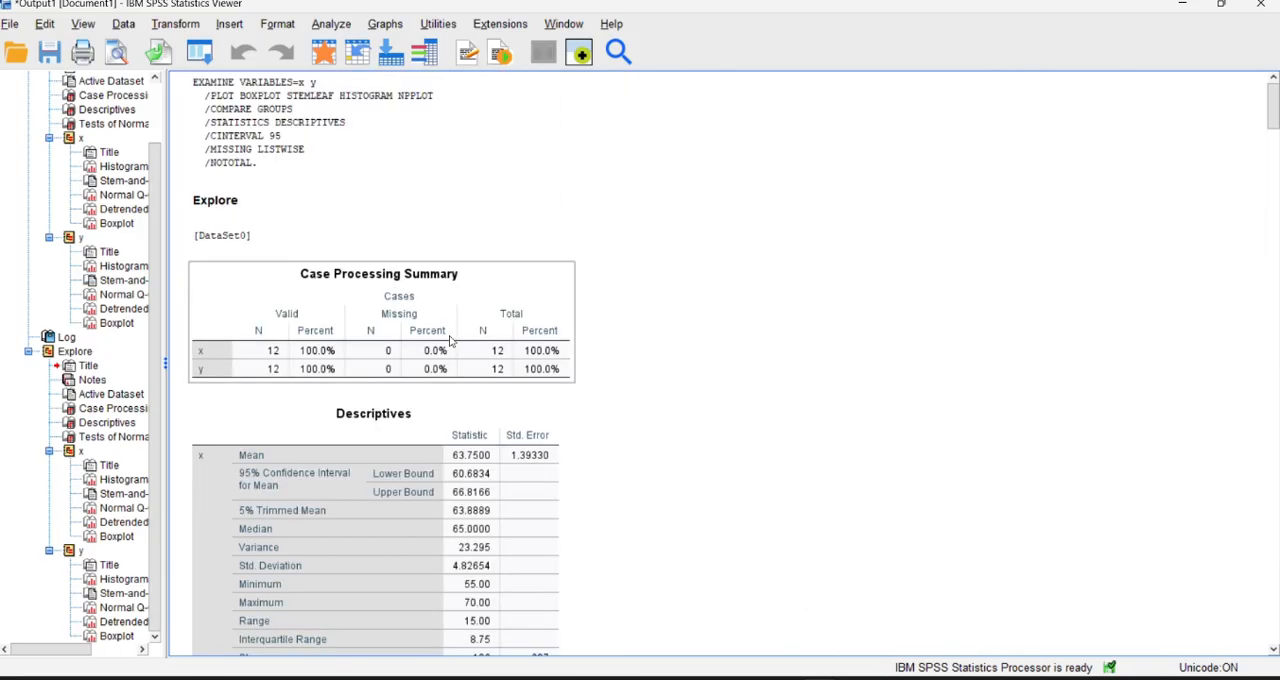
{"action": "scroll", "coordinate": [674, 347], "scroll_direction": "down", "scroll_amount": 5}
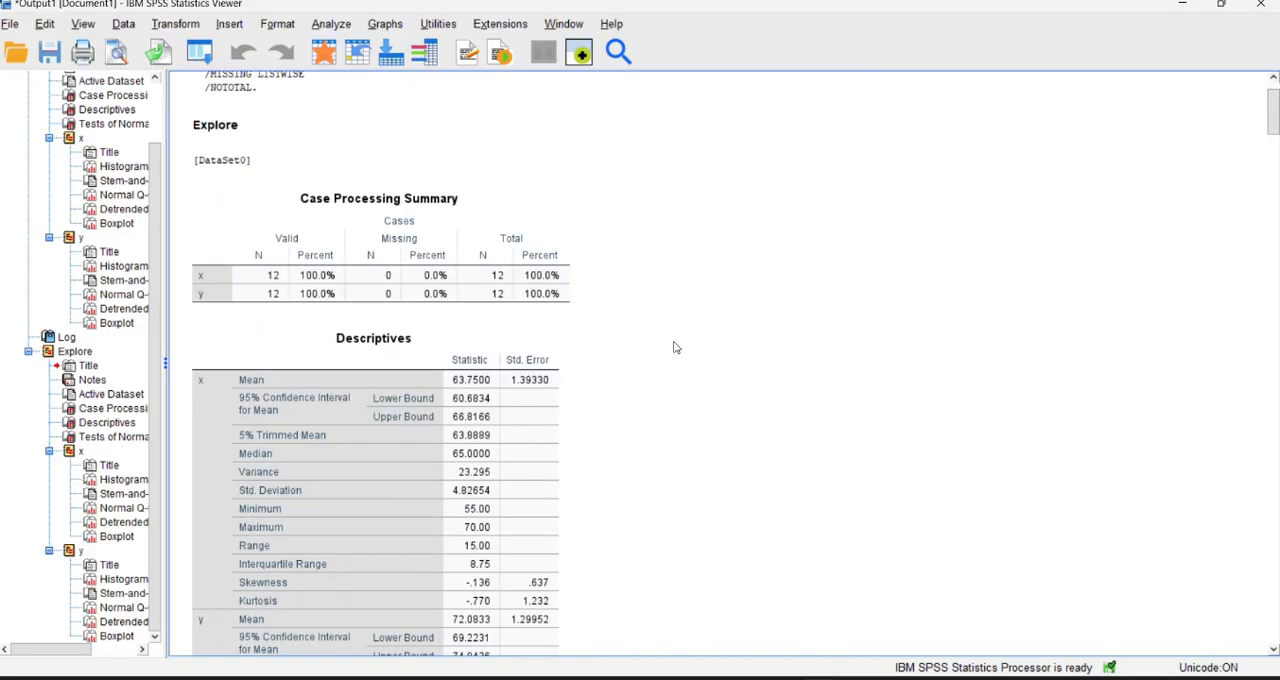
{"action": "scroll", "coordinate": [674, 347], "scroll_direction": "down", "scroll_amount": 8}
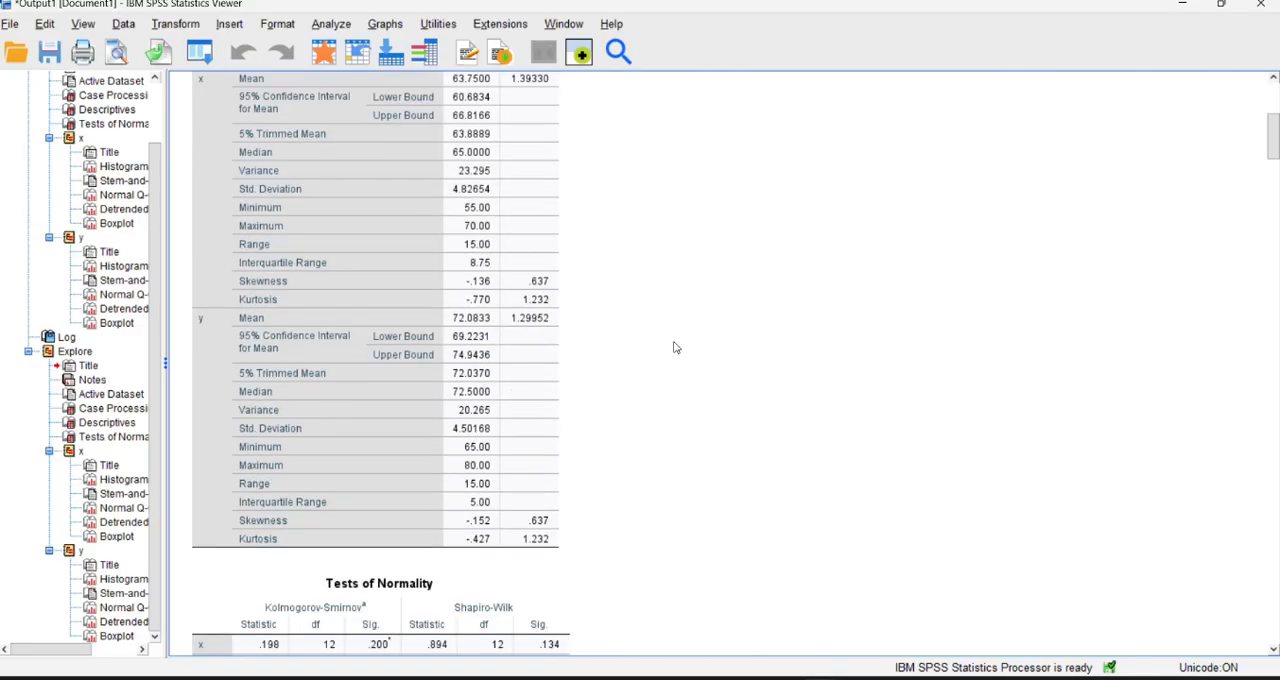
{"action": "scroll", "coordinate": [674, 347], "scroll_direction": "down", "scroll_amount": 14}
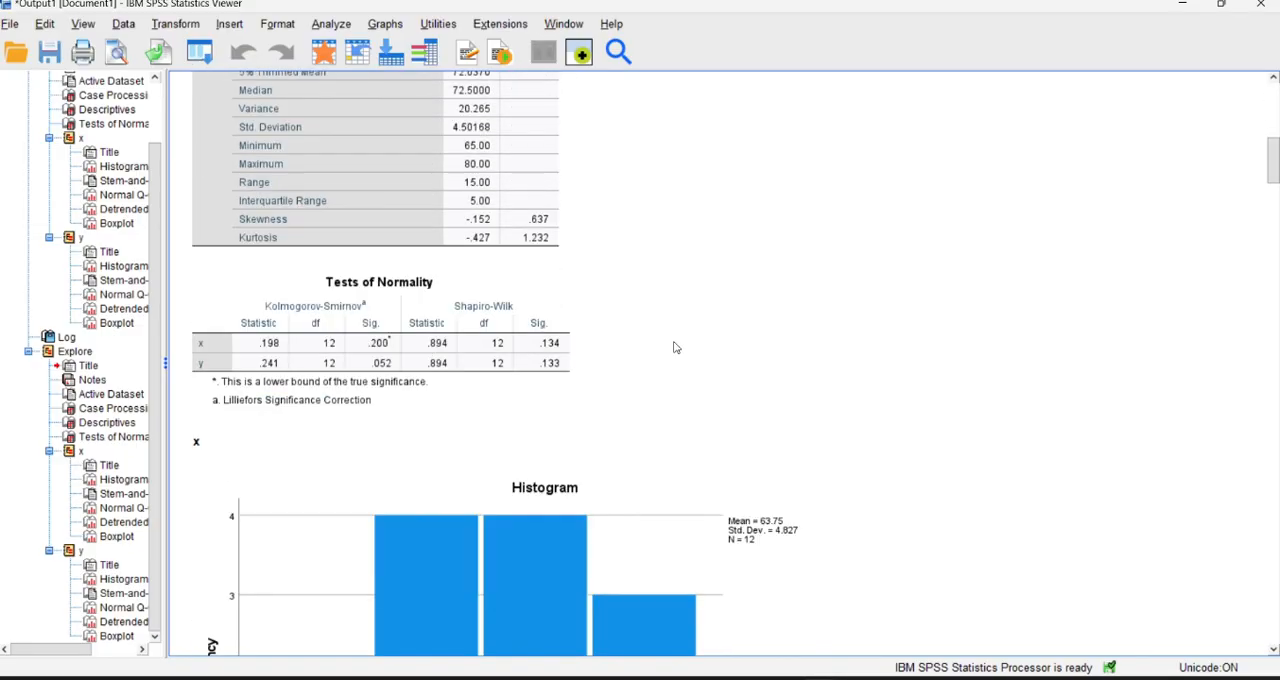
{"action": "scroll", "coordinate": [674, 347], "scroll_direction": "down", "scroll_amount": 10}
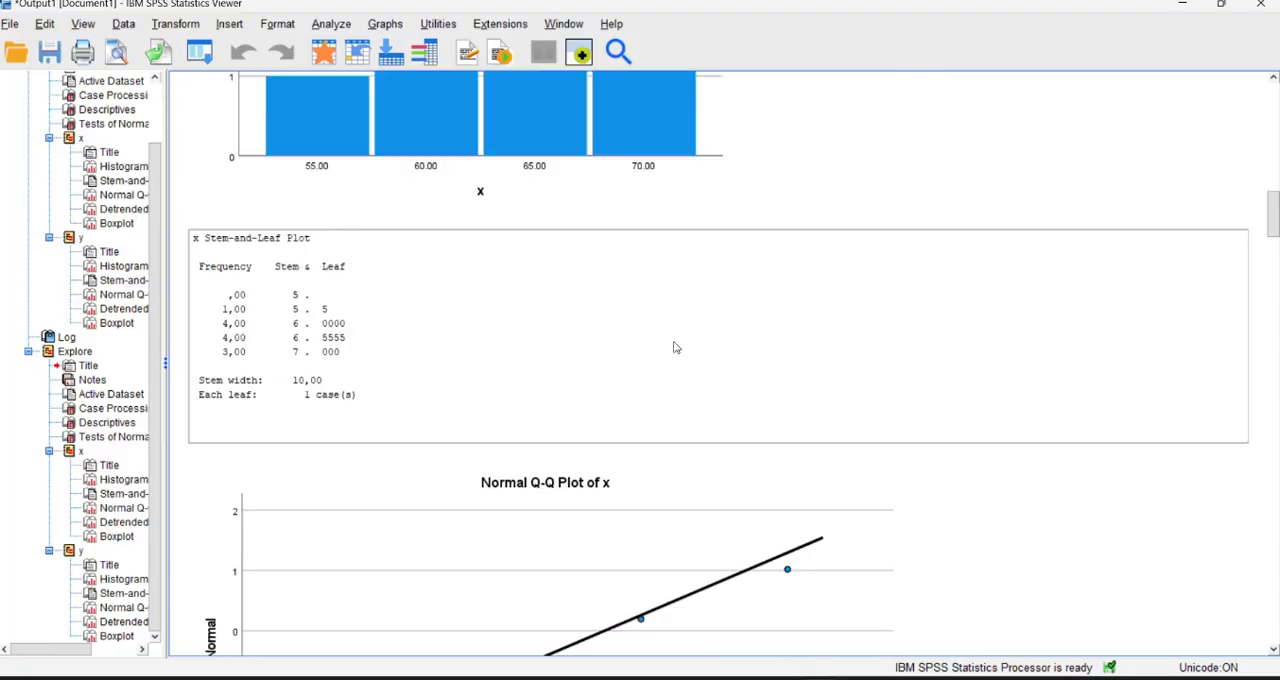
{"action": "scroll", "coordinate": [674, 347], "scroll_direction": "down", "scroll_amount": 5}
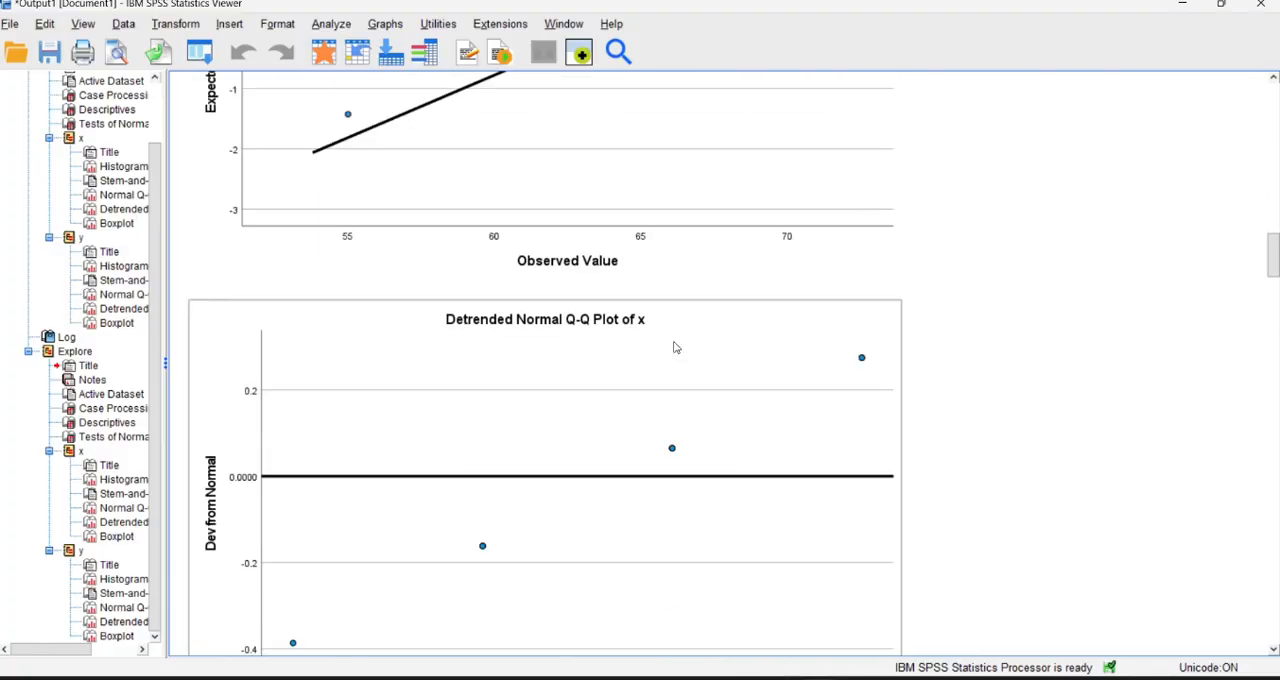
{"action": "scroll", "coordinate": [674, 347], "scroll_direction": "down", "scroll_amount": 20}
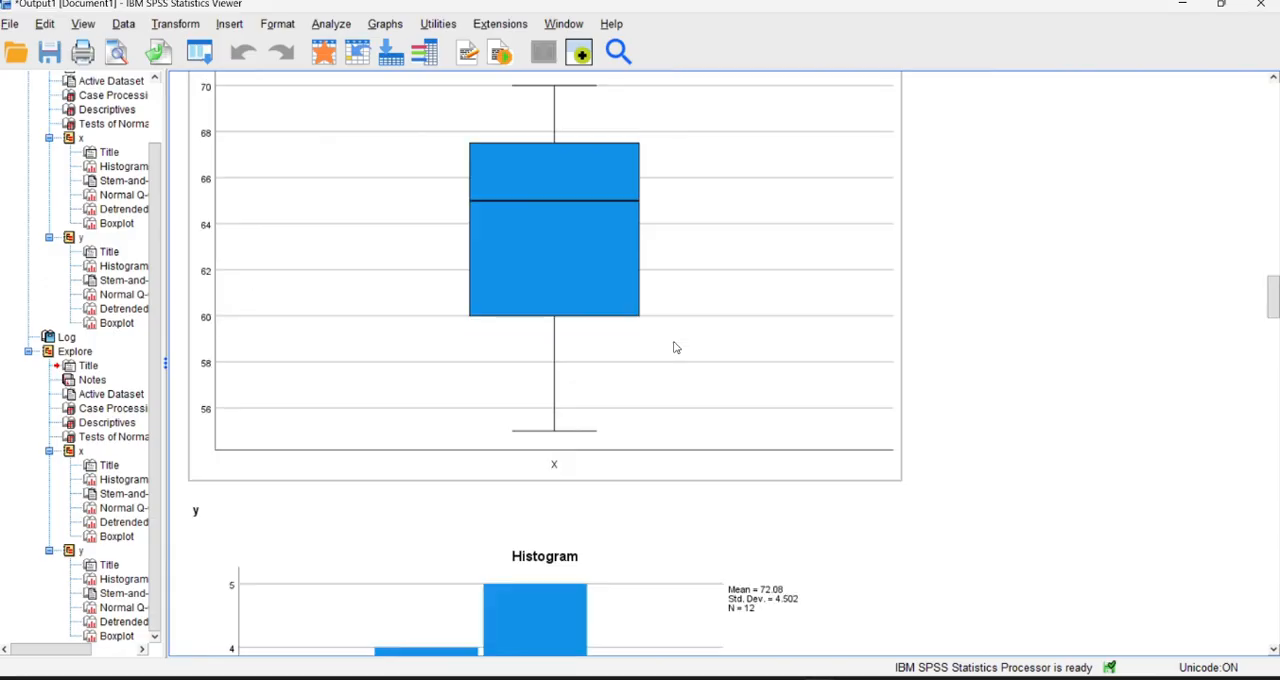
{"action": "scroll", "coordinate": [674, 347], "scroll_direction": "down", "scroll_amount": 20}
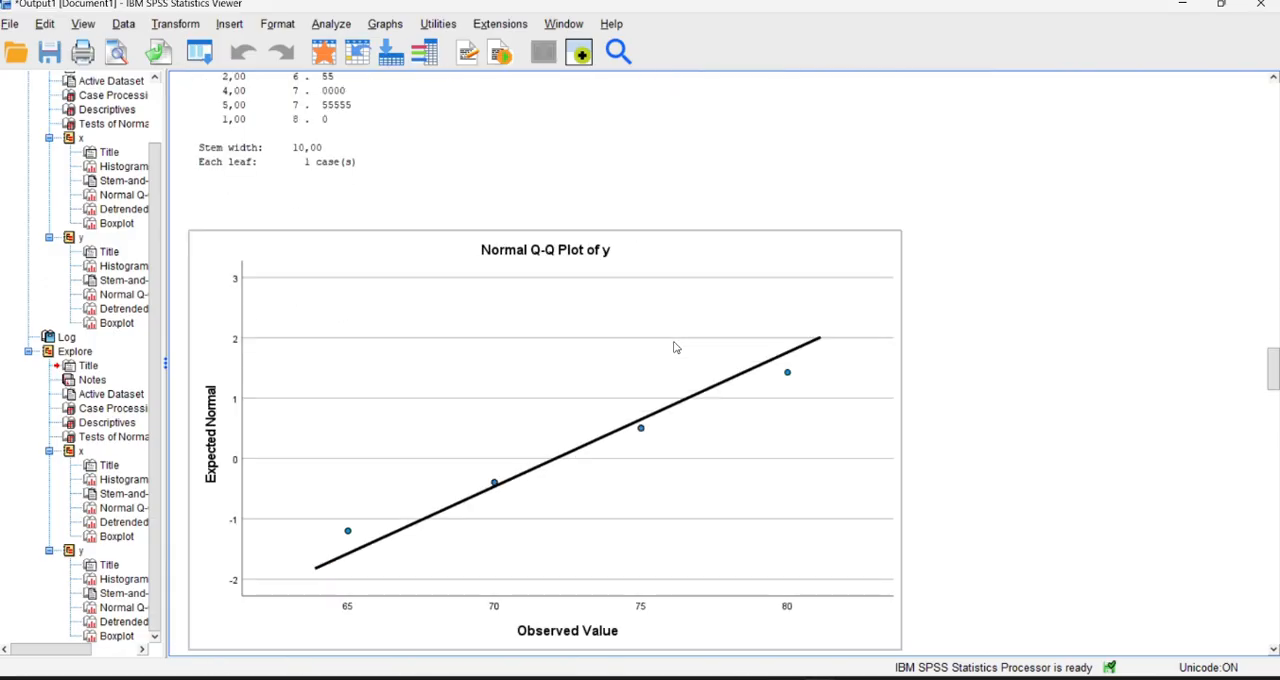
{"action": "scroll", "coordinate": [674, 347], "scroll_direction": "down", "scroll_amount": 20}
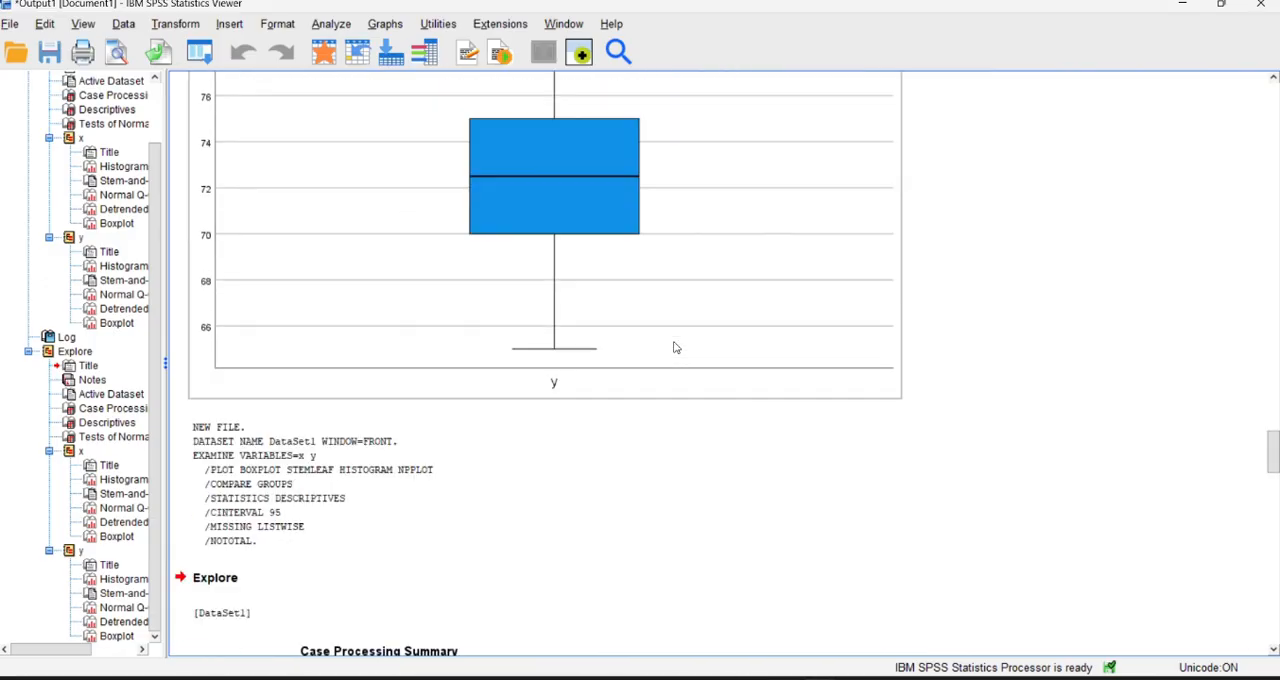
{"action": "scroll", "coordinate": [674, 347], "scroll_direction": "down", "scroll_amount": 5}
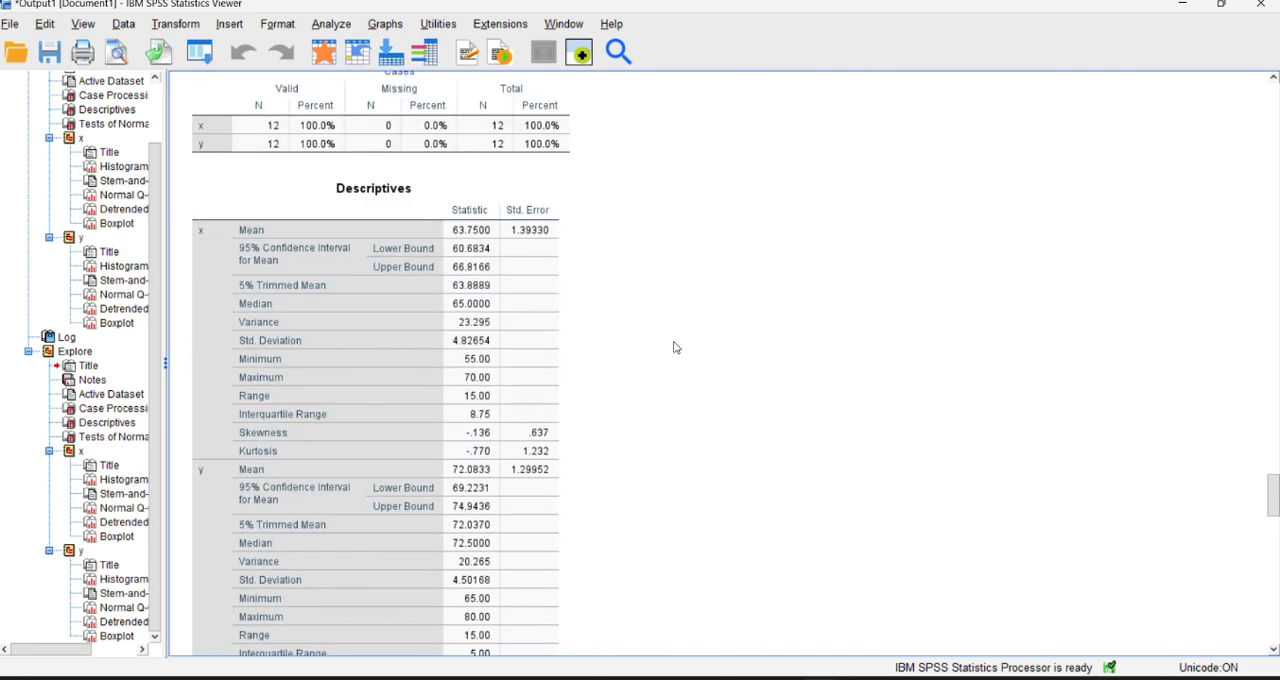
{"action": "scroll", "coordinate": [674, 347], "scroll_direction": "up", "scroll_amount": 2}
{"action": "scroll", "coordinate": [674, 347], "scroll_direction": "down", "scroll_amount": 13}
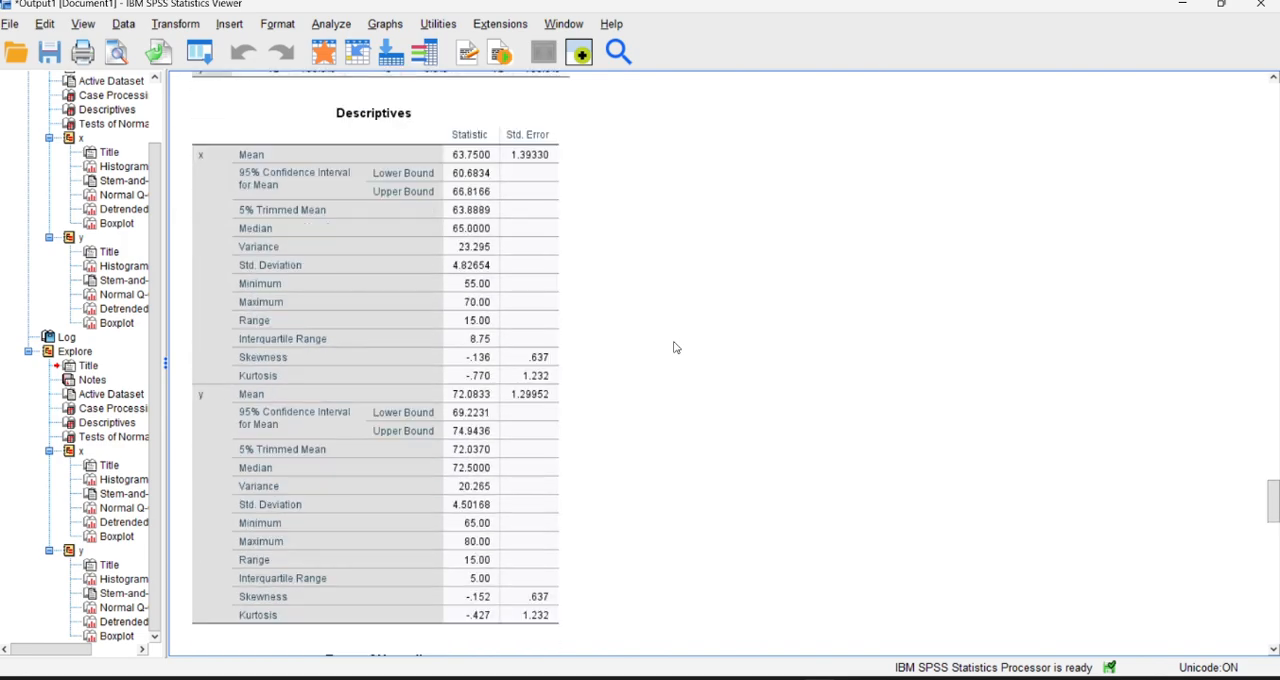
{"action": "scroll", "coordinate": [674, 347], "scroll_direction": "down", "scroll_amount": 20}
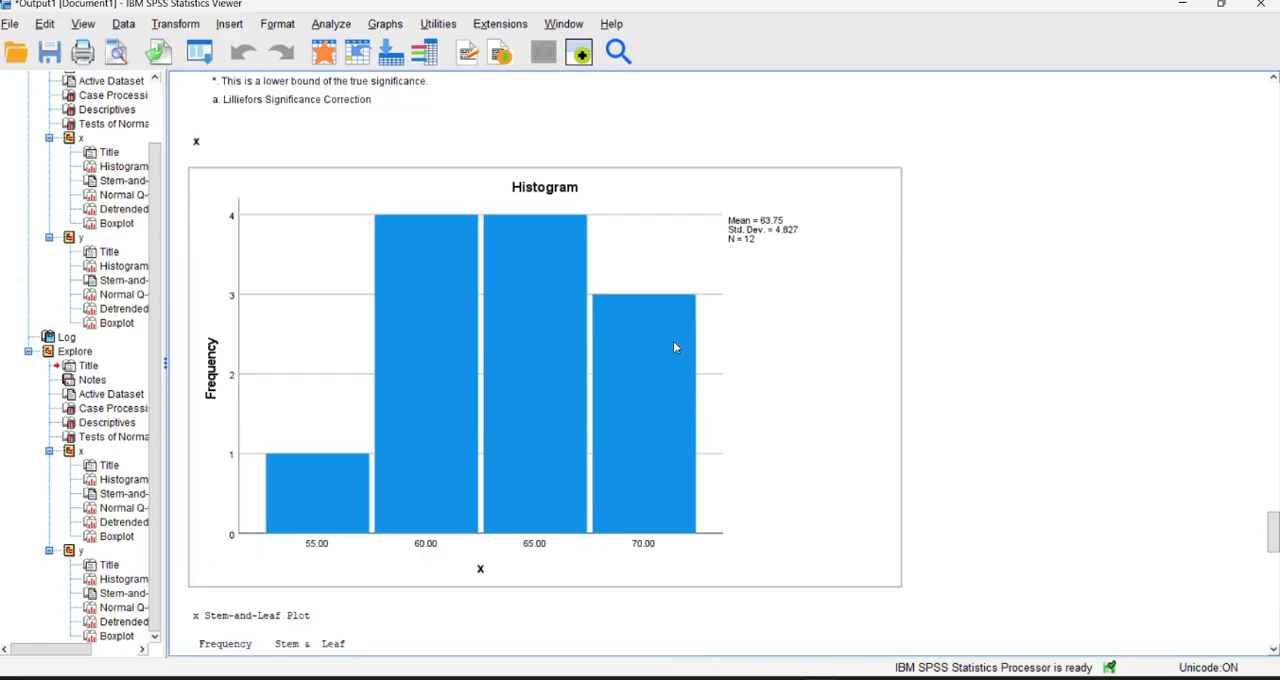
{"action": "scroll", "coordinate": [674, 347], "scroll_direction": "down", "scroll_amount": 20}
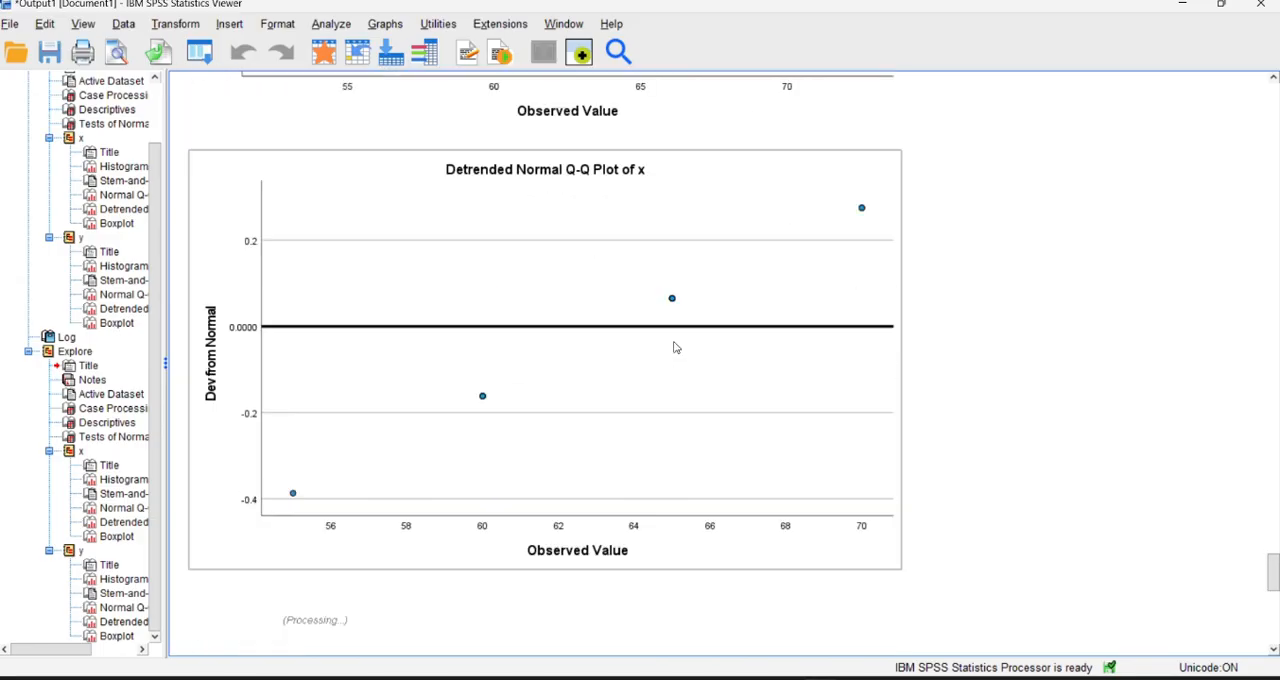
{"action": "scroll", "coordinate": [674, 347], "scroll_direction": "down", "scroll_amount": 20}
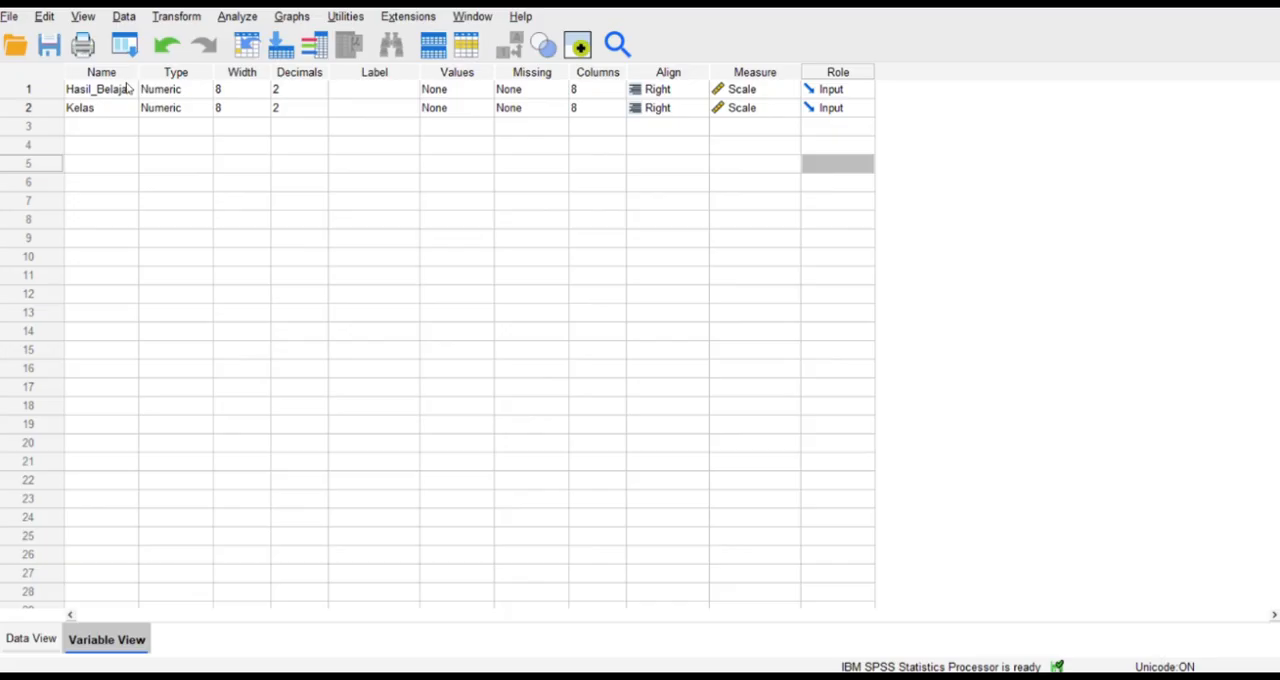
Set the decimals of both the Kelas and Hasil_Belajar variables to 0.
{"action": "left_click", "coordinate": [128, 89]}
{"action": "left_click", "coordinate": [305, 108]}
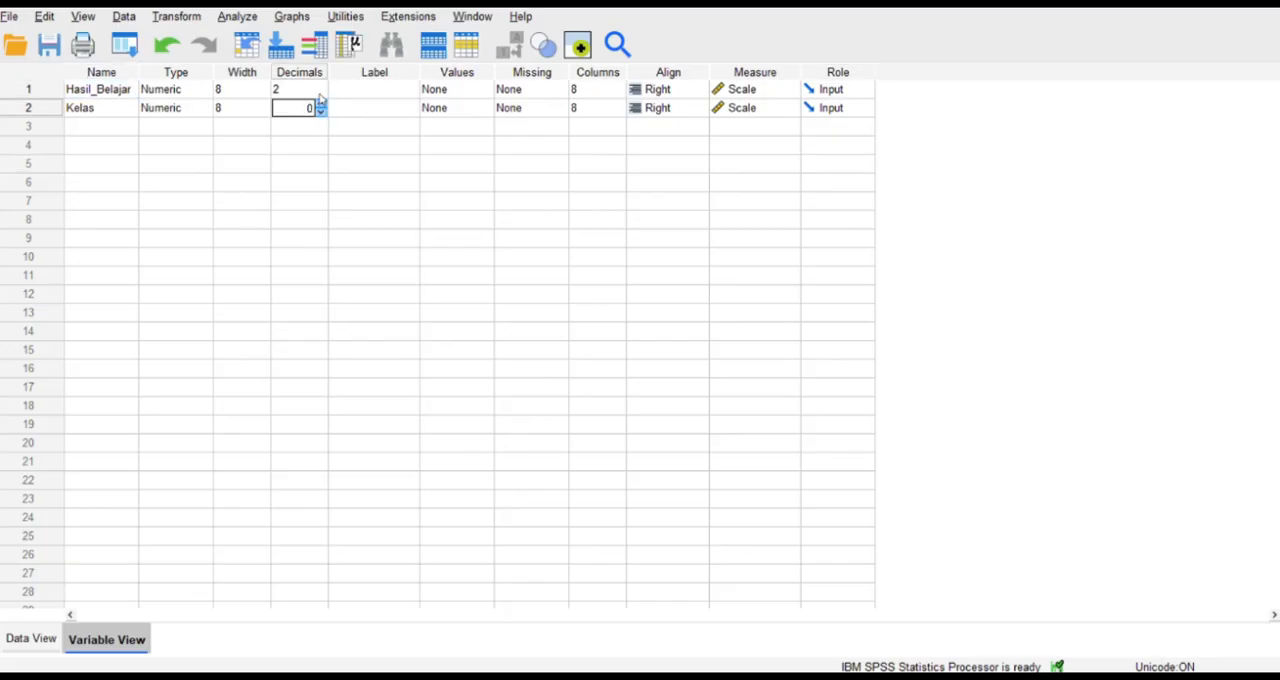
{"action": "left_click", "coordinate": [318, 90]}
{"action": "left_click", "coordinate": [321, 86]}
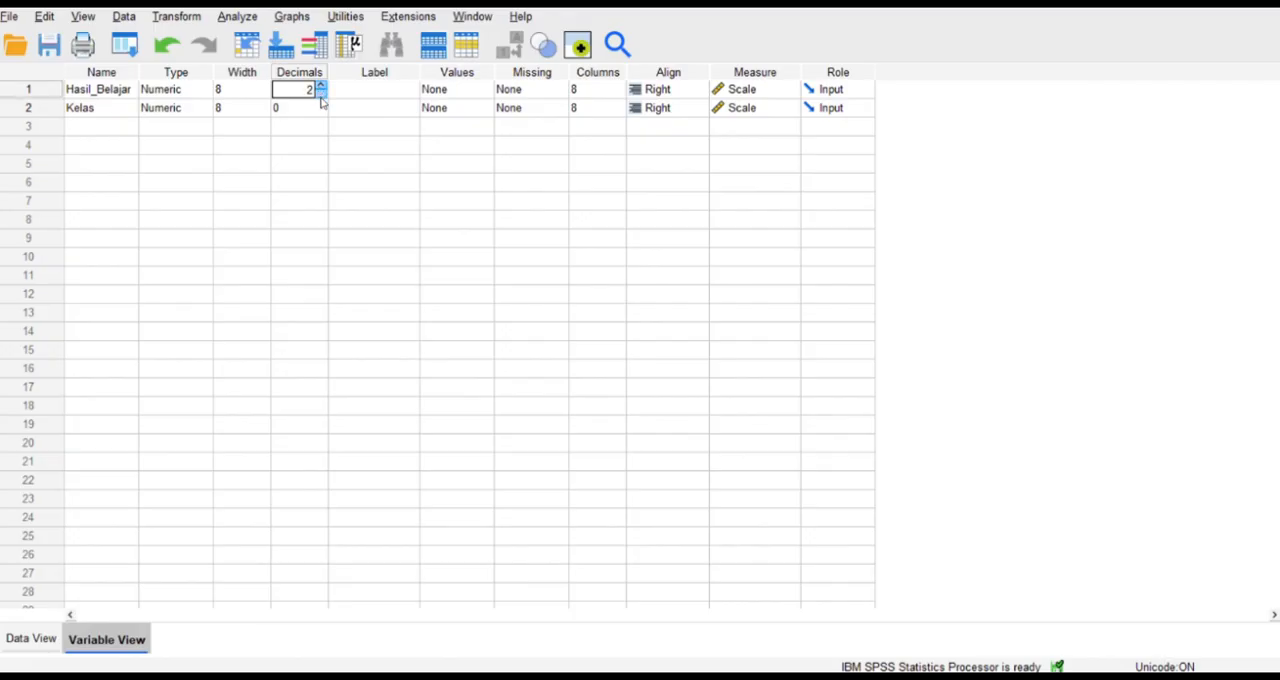
{"action": "left_click", "coordinate": [320, 94]}
Add a value label to the Kelas variable that defines 1 as "kelas kontrol".
{"action": "left_click", "coordinate": [468, 108]}
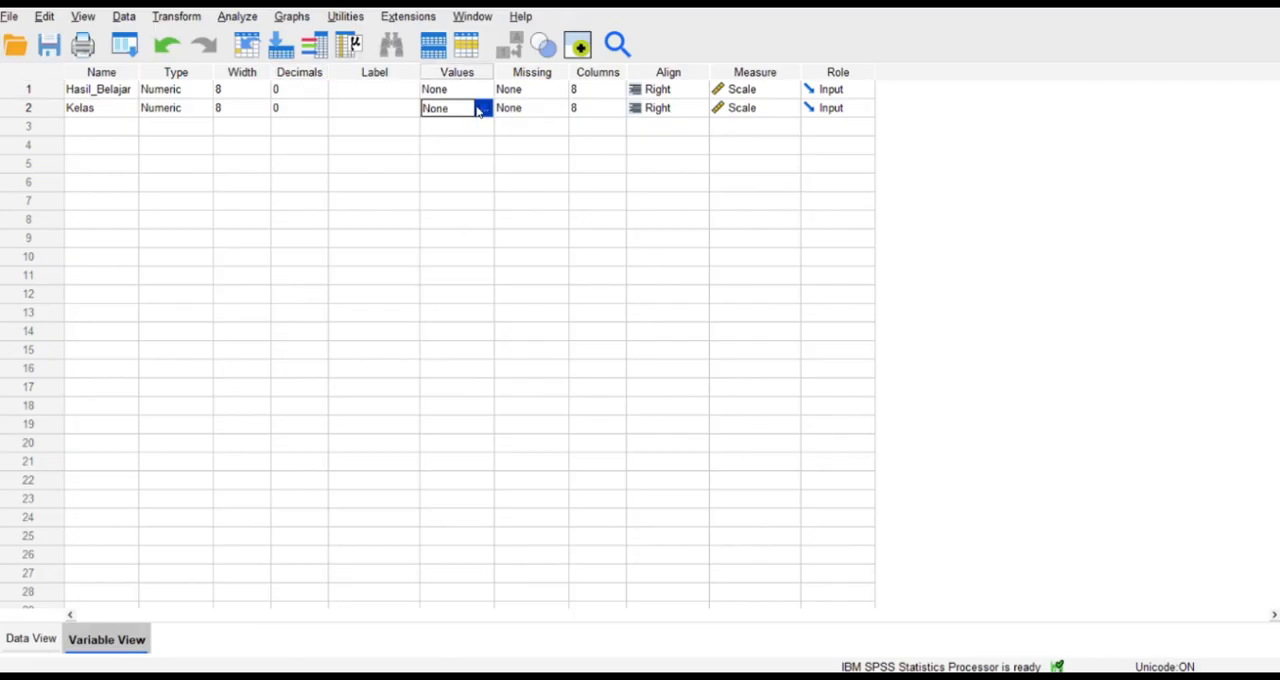
{"action": "left_click", "coordinate": [480, 108]}
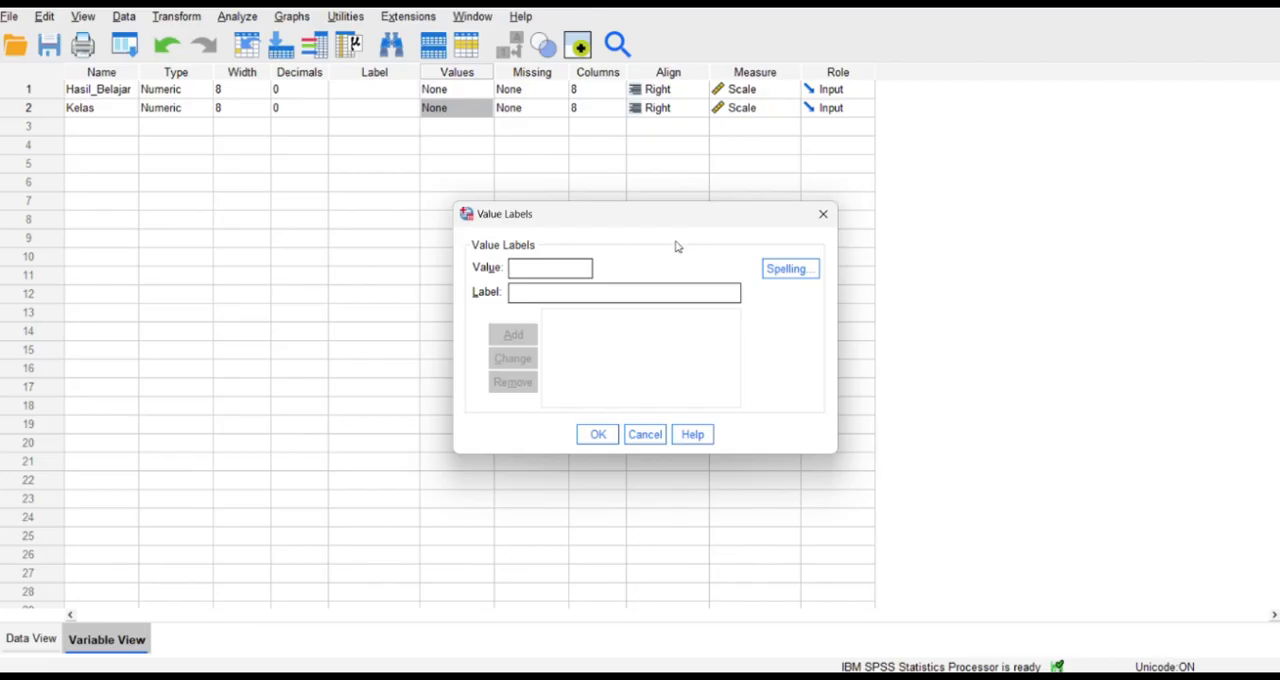
{"action": "left_click", "coordinate": [654, 291]}
{"action": "type", "text": "kelas"}
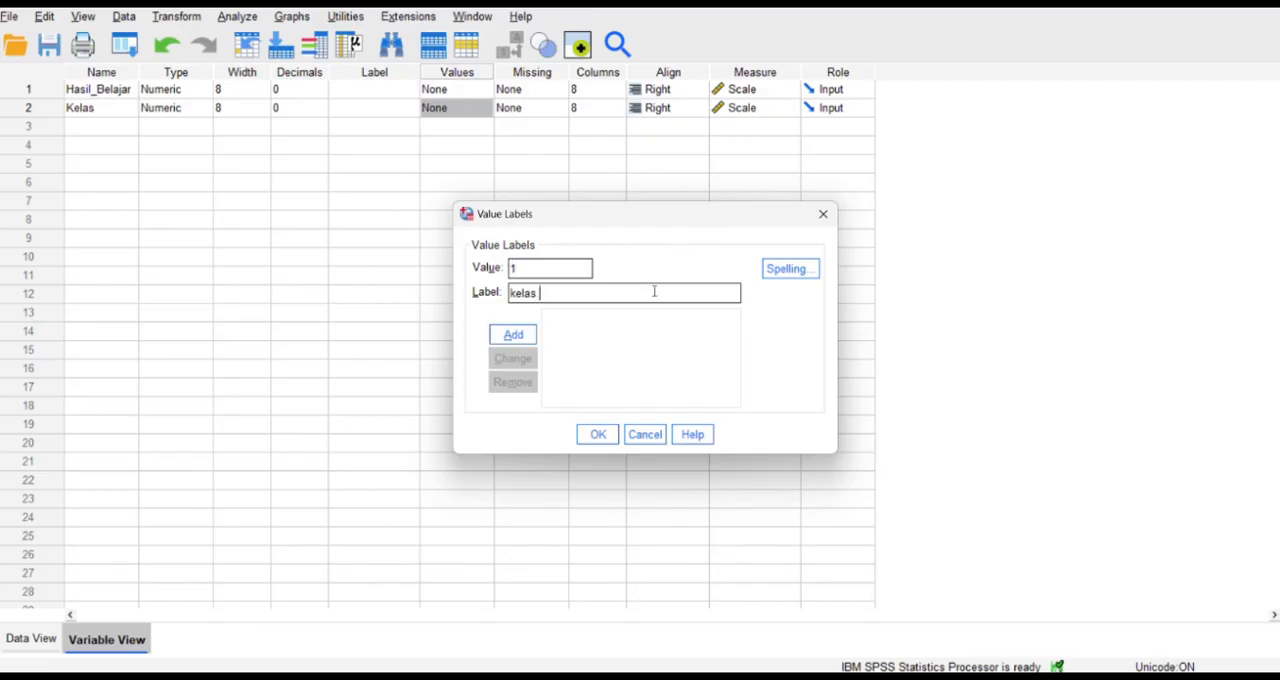
{"action": "type", "text": " kontrol"}
{"action": "left_click", "coordinate": [526, 336]}
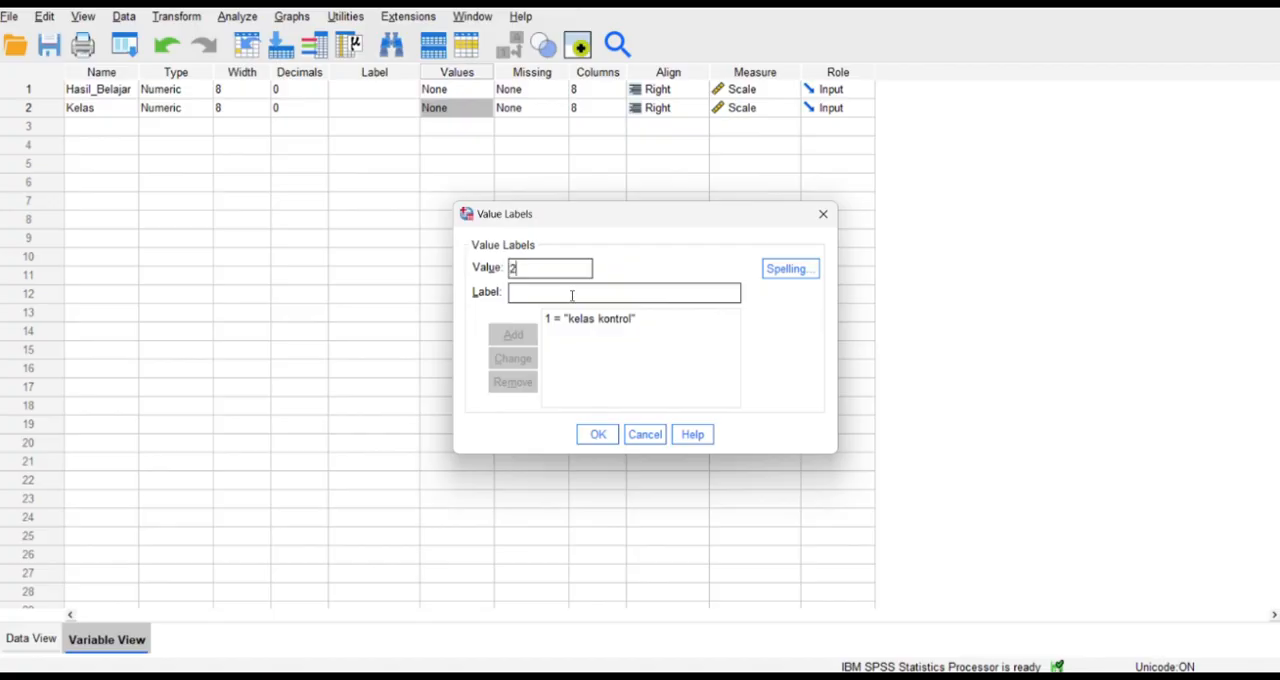
Define value 2 of Kelas as "kelas eksperimen" and apply the value labels.
{"action": "left_click", "coordinate": [546, 296]}
{"action": "type", "text": "kelas"}
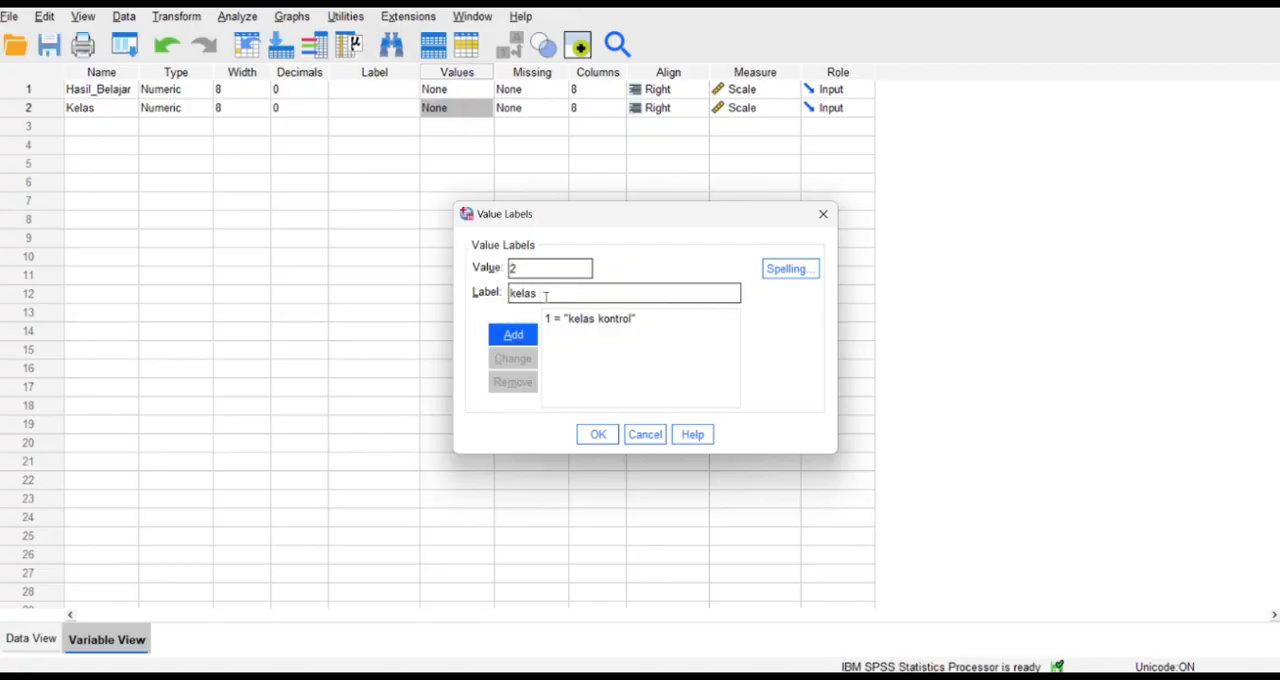
{"action": "type", "text": " ekspe"}
{"action": "type", "text": "erime"}
{"action": "type", "text": "n"}
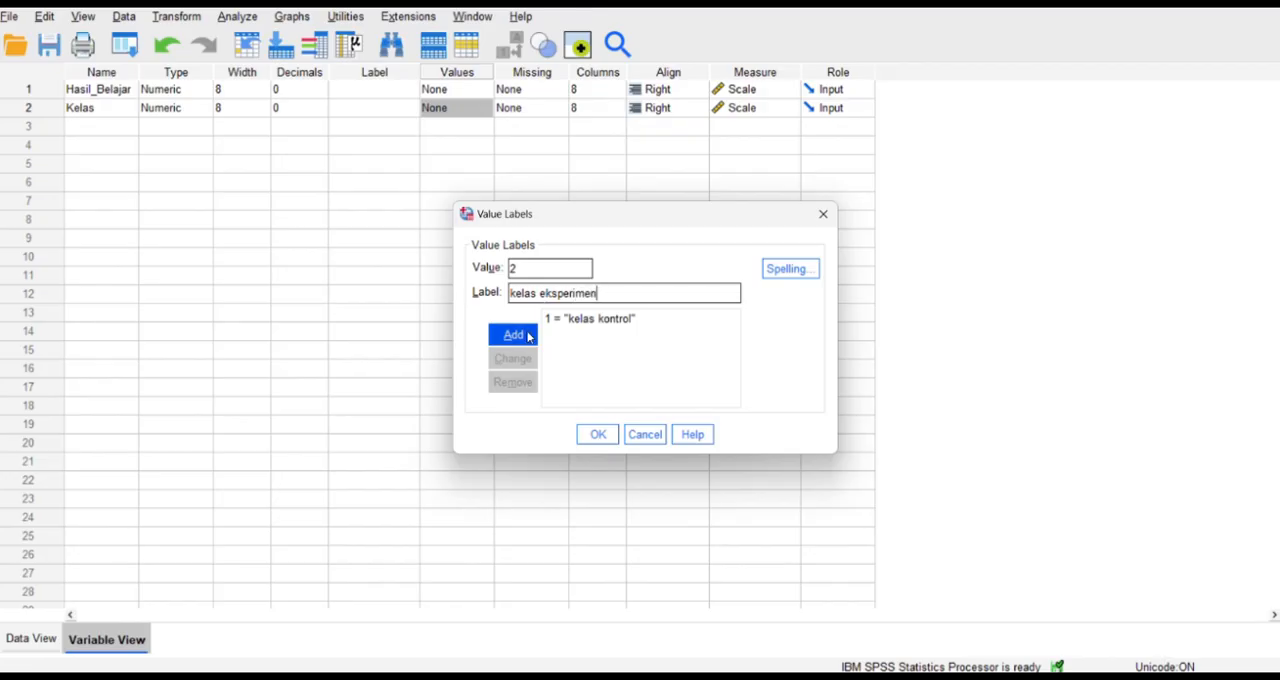
{"action": "left_click", "coordinate": [528, 336]}
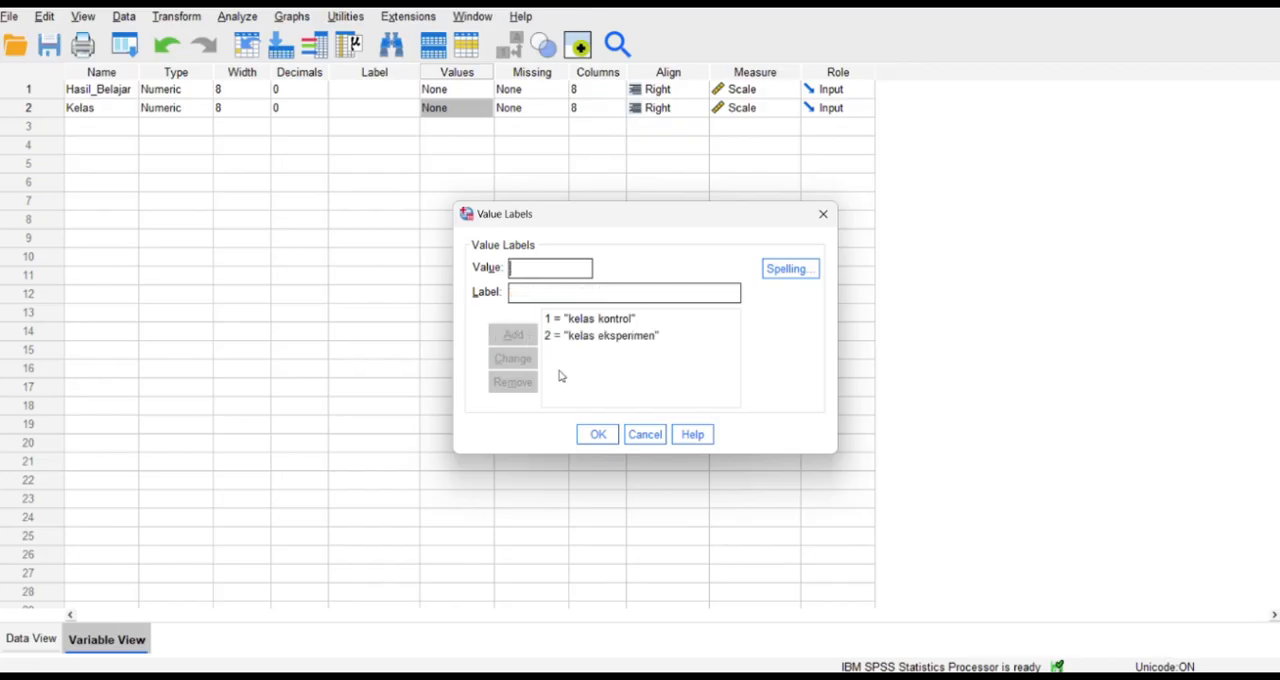
{"action": "left_click", "coordinate": [597, 436]}
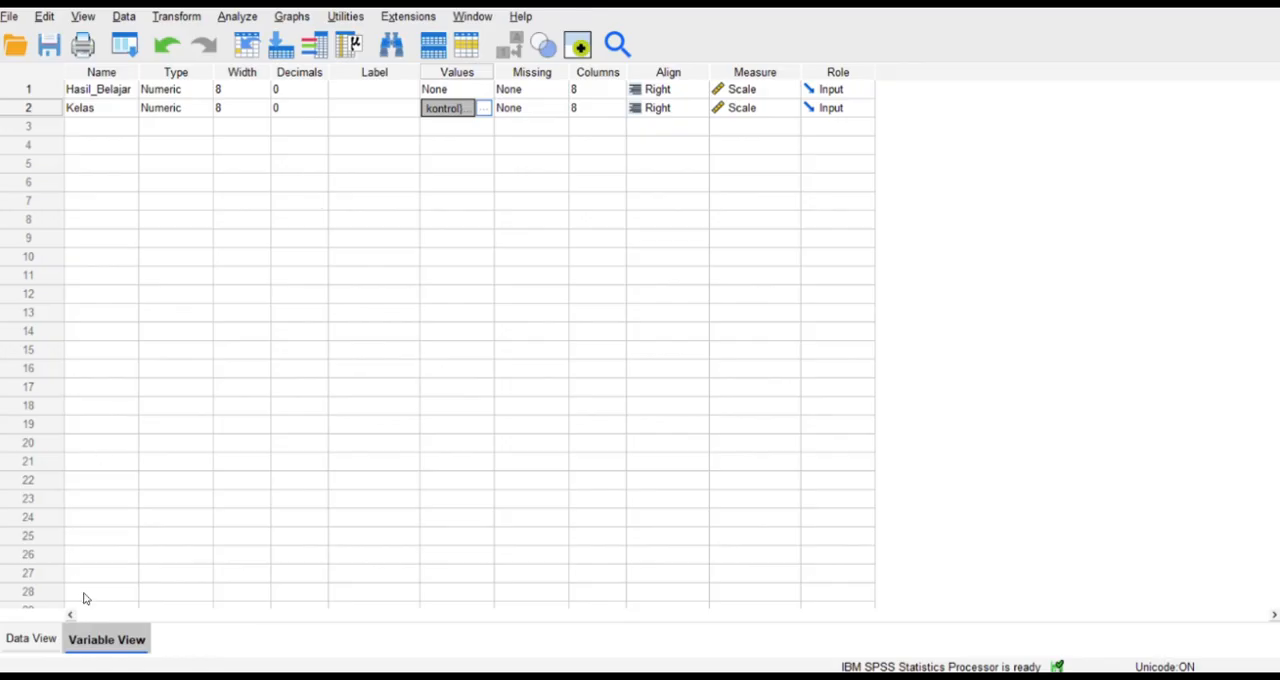
Copy the twelve scores from the Kelas column in the data into rows 13 to 24 of Hasil_Belajar.
{"action": "left_click", "coordinate": [50, 644]}
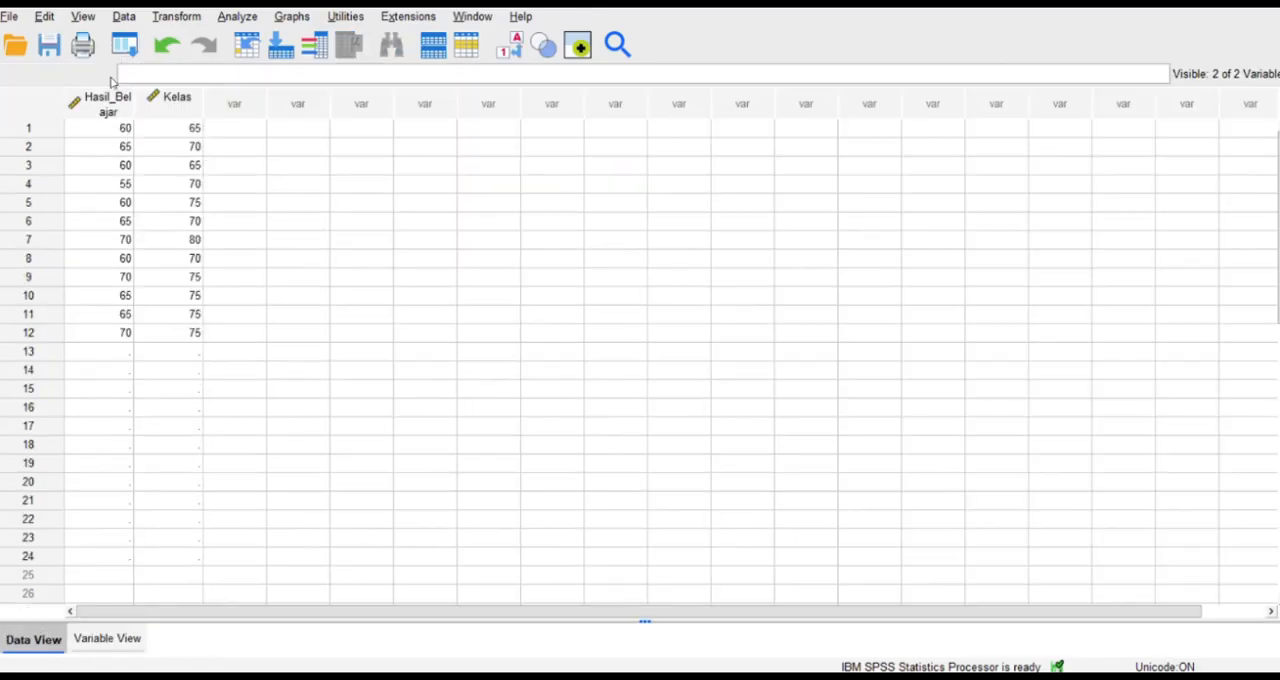
{"action": "left_click_drag", "start_coordinate": [166, 128], "coordinate": [197, 332]}
{"action": "key", "text": "ctrl+c"}
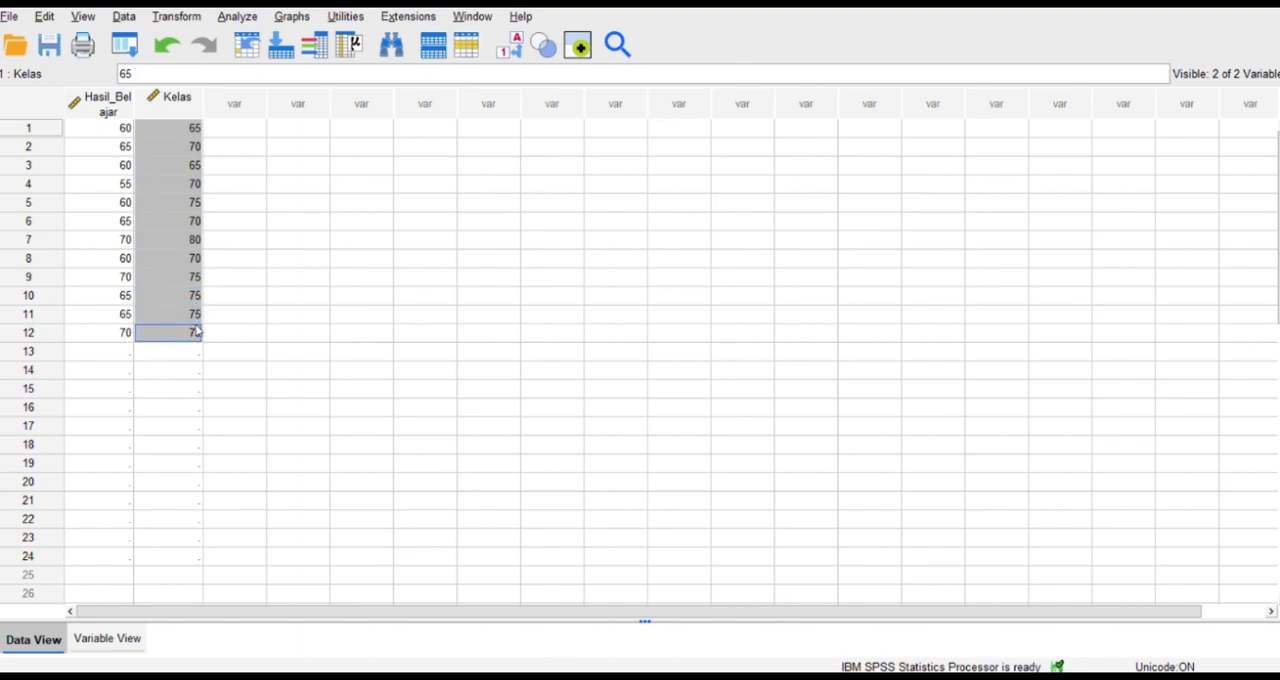
{"action": "left_click", "coordinate": [101, 352]}
{"action": "key", "text": "ctrl+v"}
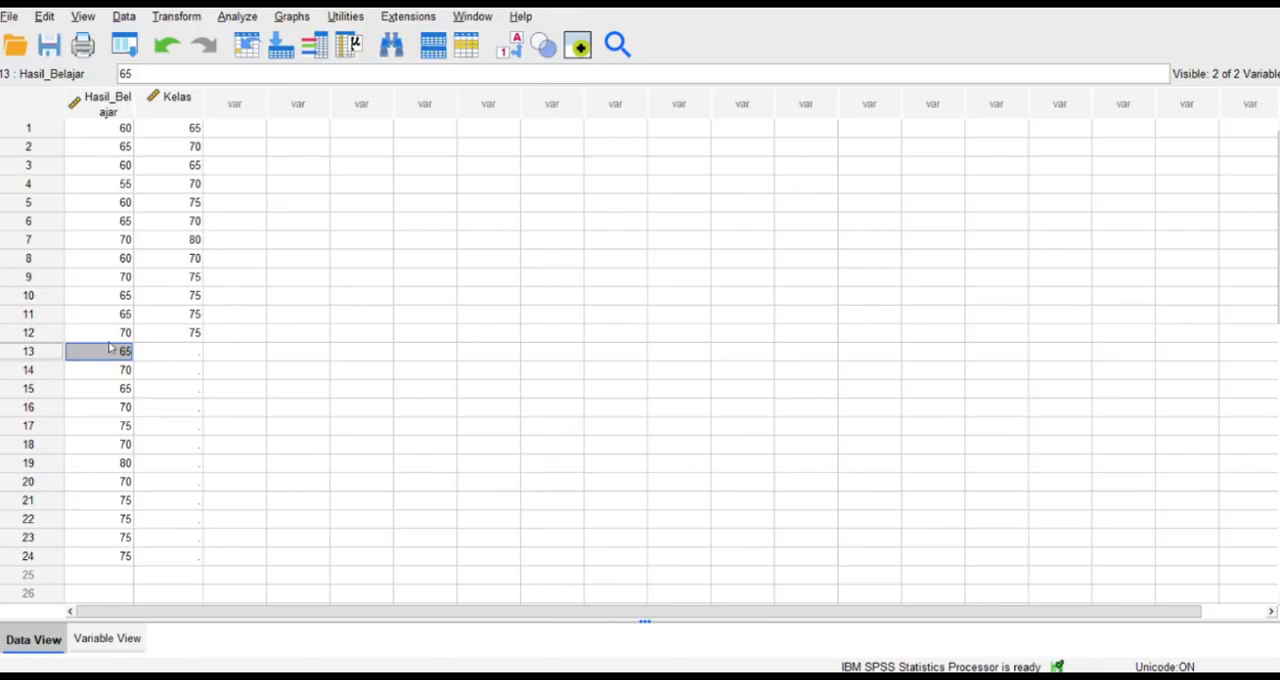
Clear the scores in rows 1 to 12 of the Kelas column.
{"action": "left_click", "coordinate": [196, 132]}
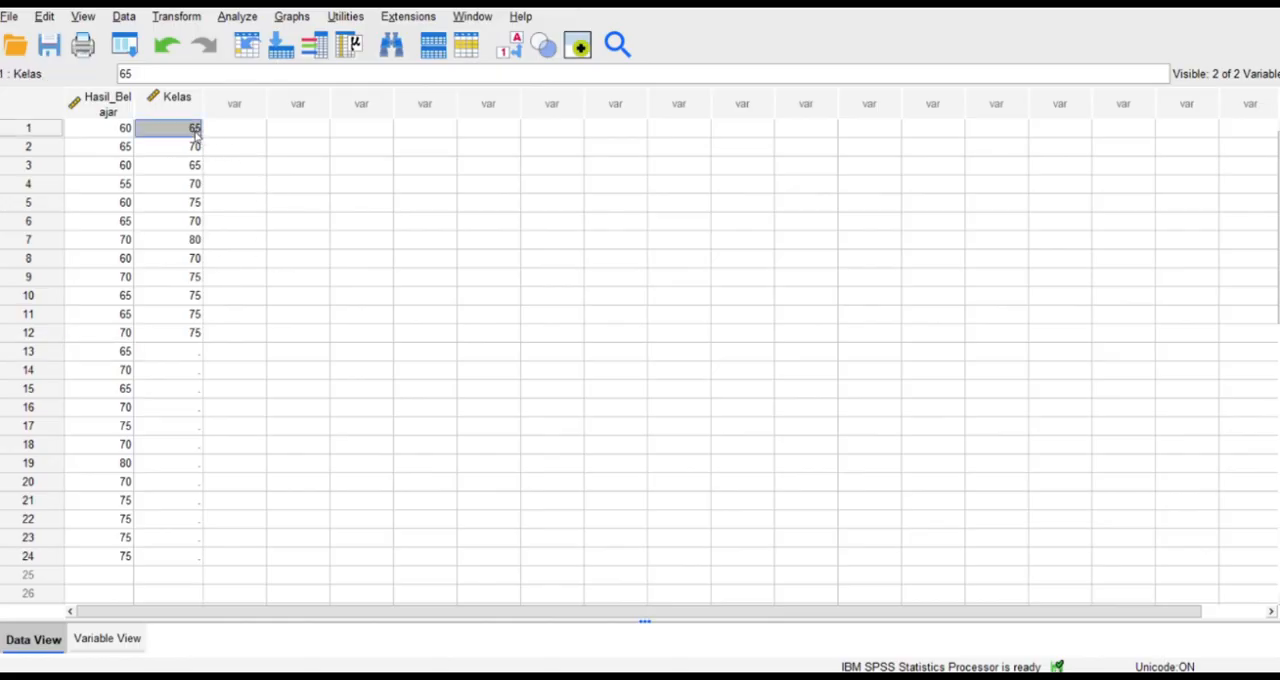
{"action": "key", "text": "Delete"}
{"action": "key", "text": "Down"}
{"action": "key", "text": "Delete"}
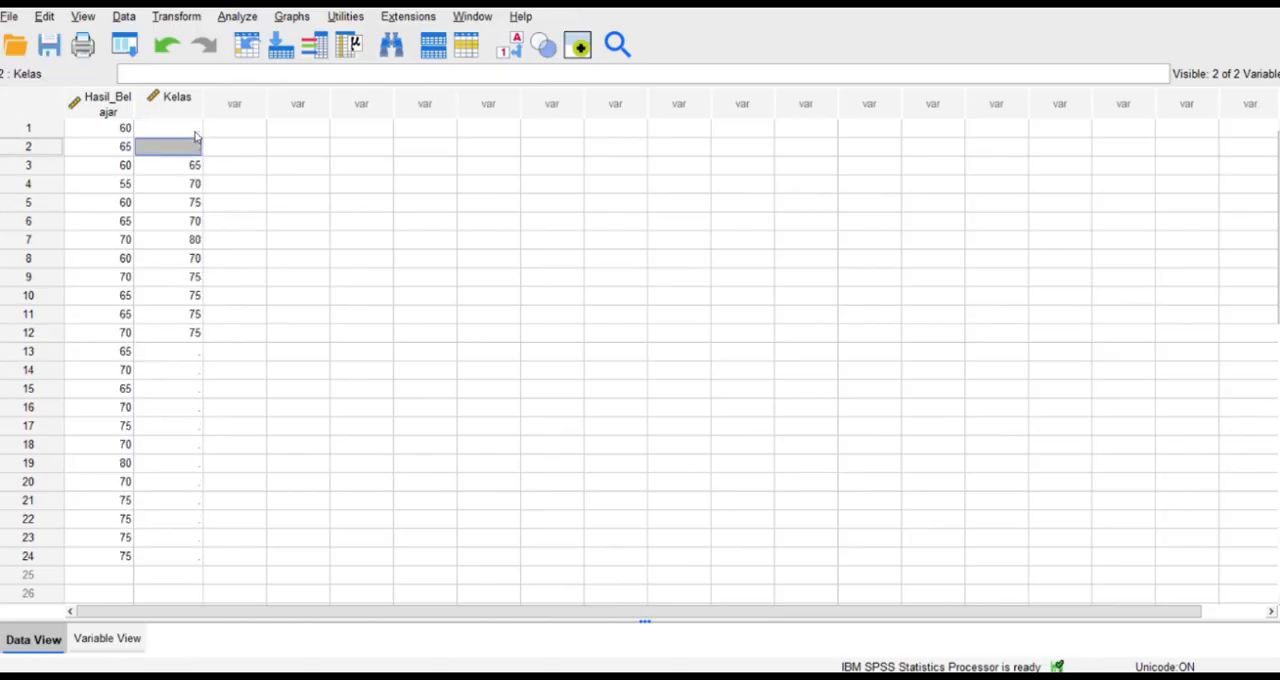
{"action": "key", "text": "Down"}
{"action": "key", "text": "Delete"}
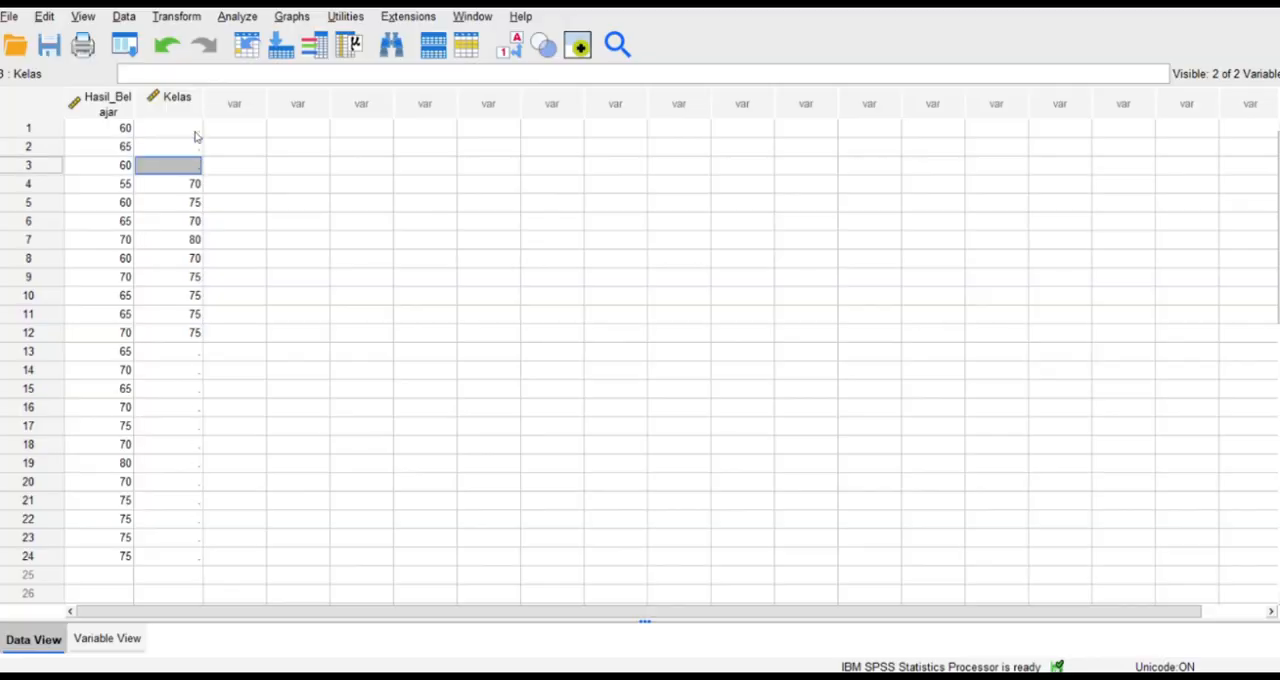
{"action": "key", "text": "Down"}
{"action": "key", "text": "Delete"}
{"action": "key", "text": "Down"}
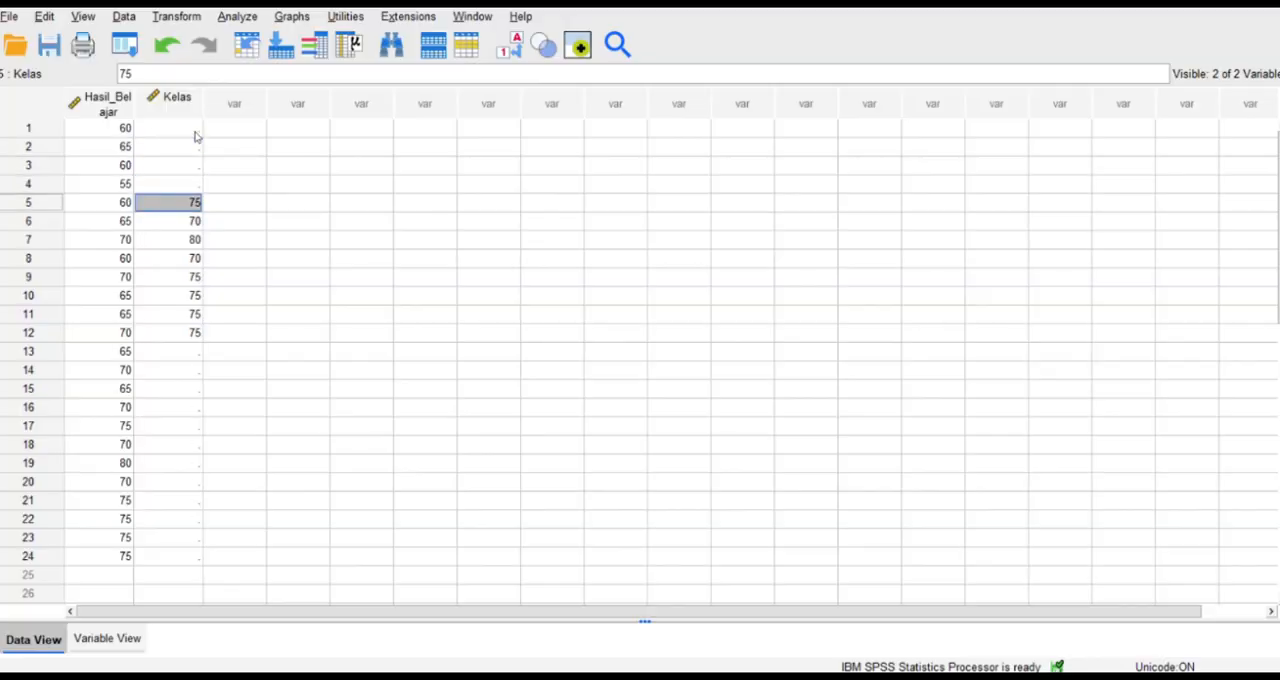
{"action": "key", "text": "Delete"}
{"action": "key", "text": "Down"}
{"action": "key", "text": "Delete"}
{"action": "key", "text": "Down"}
{"action": "key", "text": "Delete"}
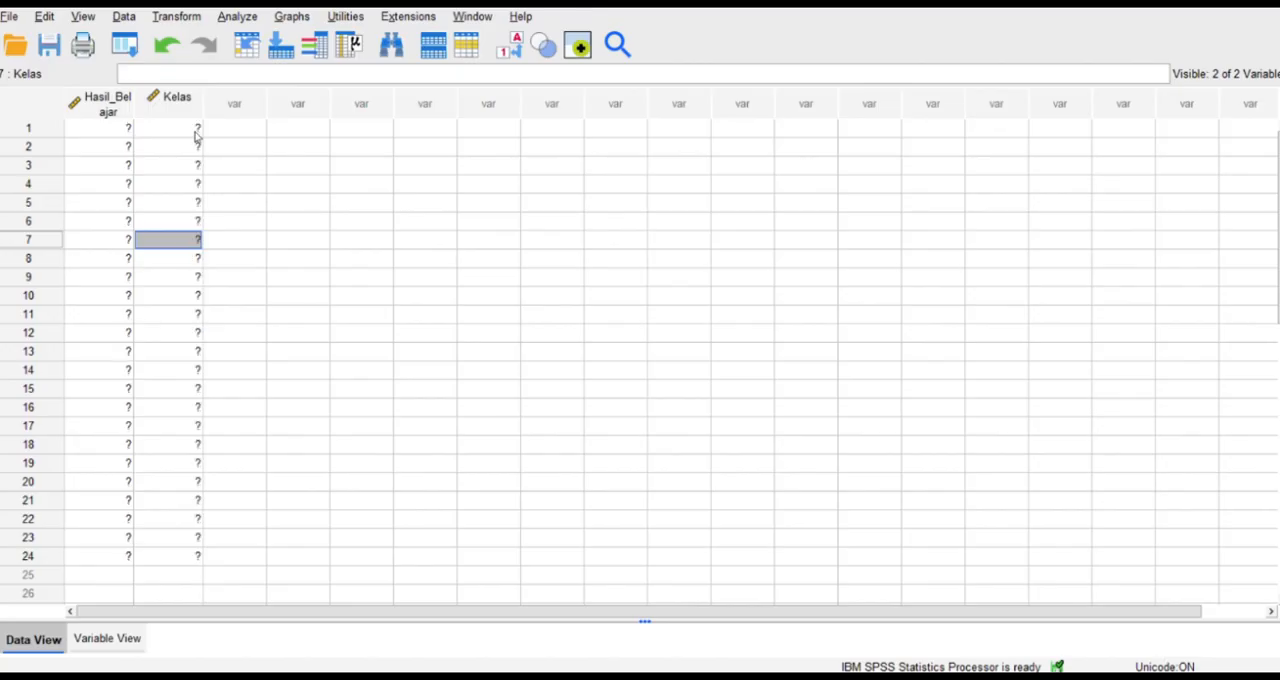
{"action": "key", "text": "Down"}
{"action": "key", "text": "Delete"}
{"action": "key", "text": "Down"}
{"action": "key", "text": "Delete"}
{"action": "key", "text": "Down"}
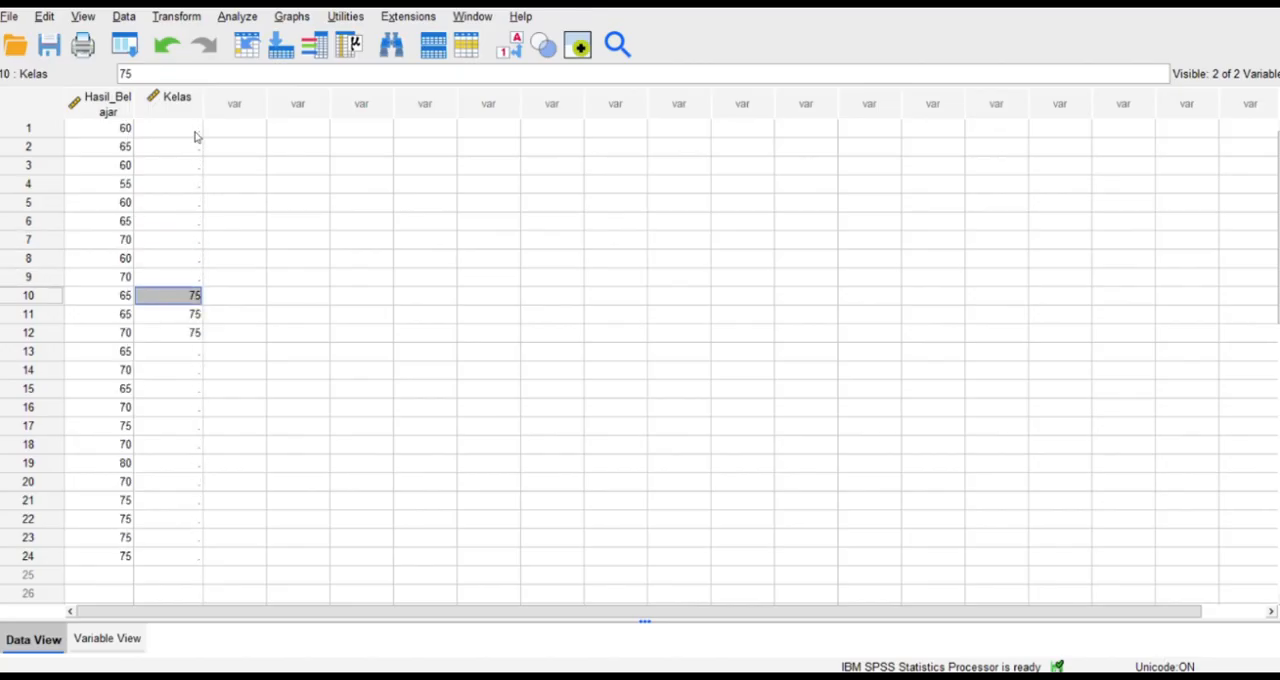
{"action": "key", "text": "Delete"}
{"action": "key", "text": "Down"}
{"action": "key", "text": "Delete"}
{"action": "key", "text": "Down"}
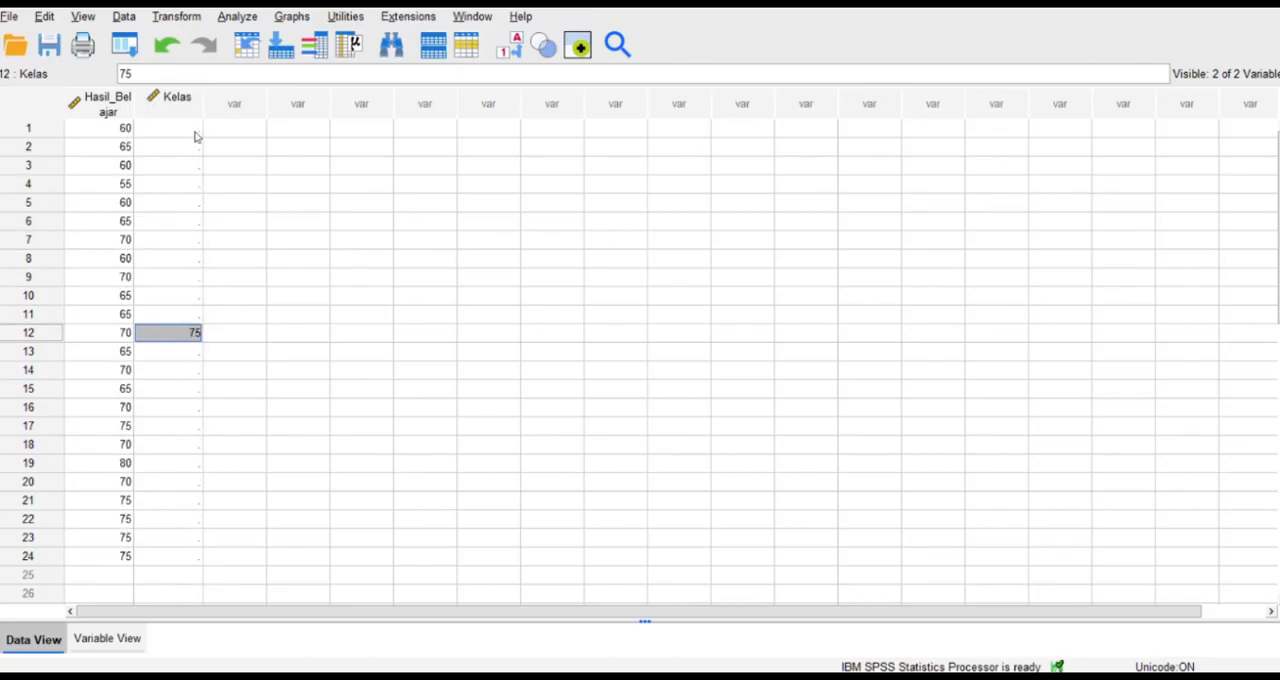
{"action": "key", "text": "Delete"}
Enter the group code 2 in rows 13 to 24 of the Kelas column.
{"action": "key", "text": "Down"}
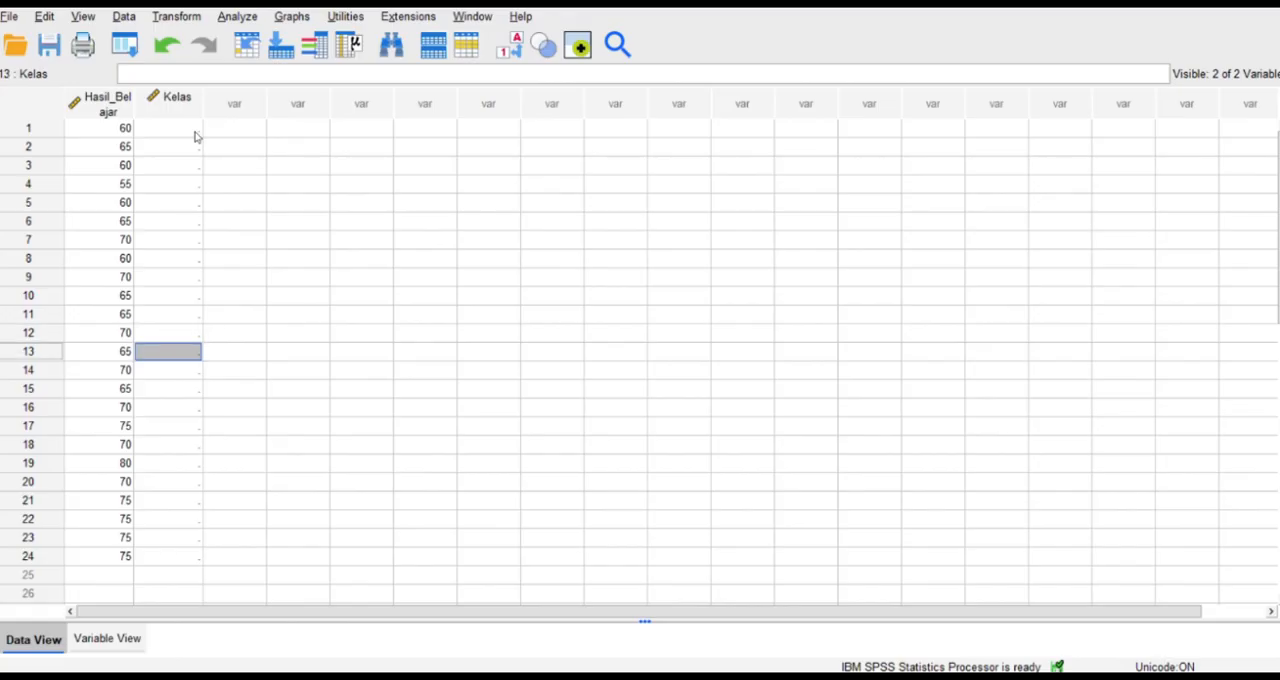
{"action": "type", "text": "2"}
{"action": "key", "text": "Down"}
{"action": "type", "text": "2"}
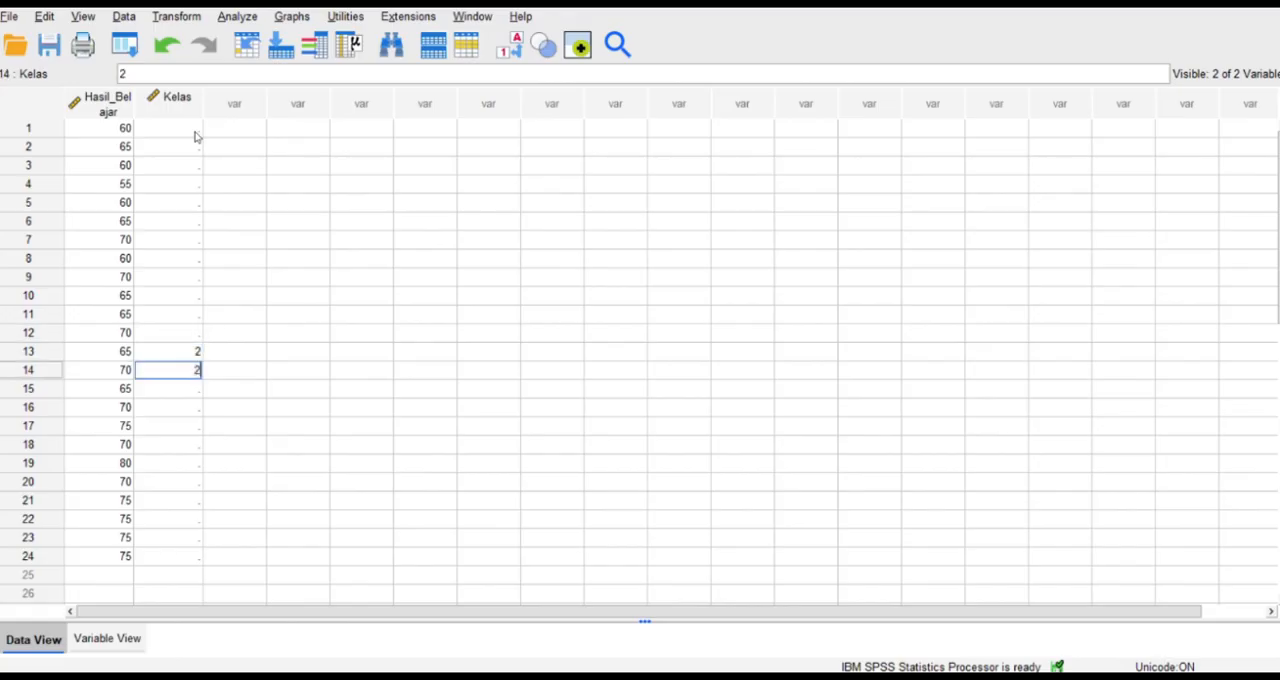
{"action": "key", "text": "Down"}
{"action": "type", "text": "2"}
{"action": "key", "text": "Down"}
{"action": "type", "text": "2"}
{"action": "key", "text": "Down"}
{"action": "type", "text": "2"}
{"action": "key", "text": "Down"}
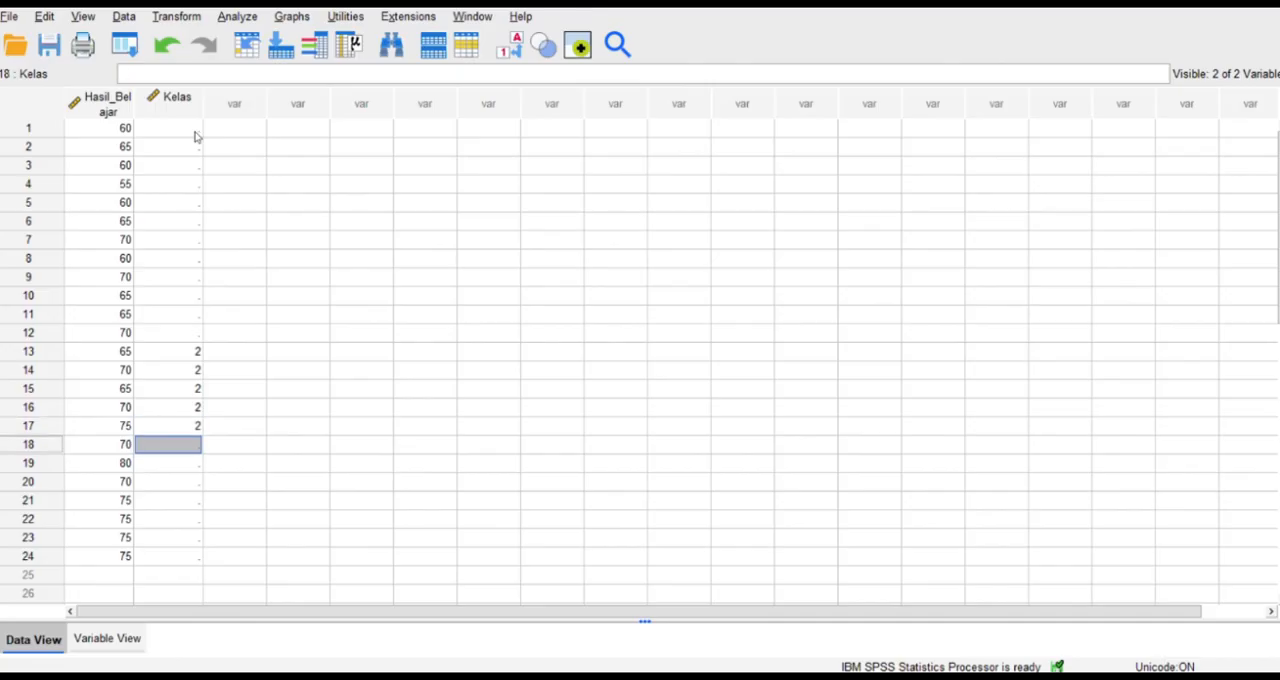
{"action": "type", "text": "2"}
{"action": "key", "text": "Down"}
{"action": "type", "text": "2"}
{"action": "key", "text": "Down"}
{"action": "type", "text": "2"}
{"action": "key", "text": "Down"}
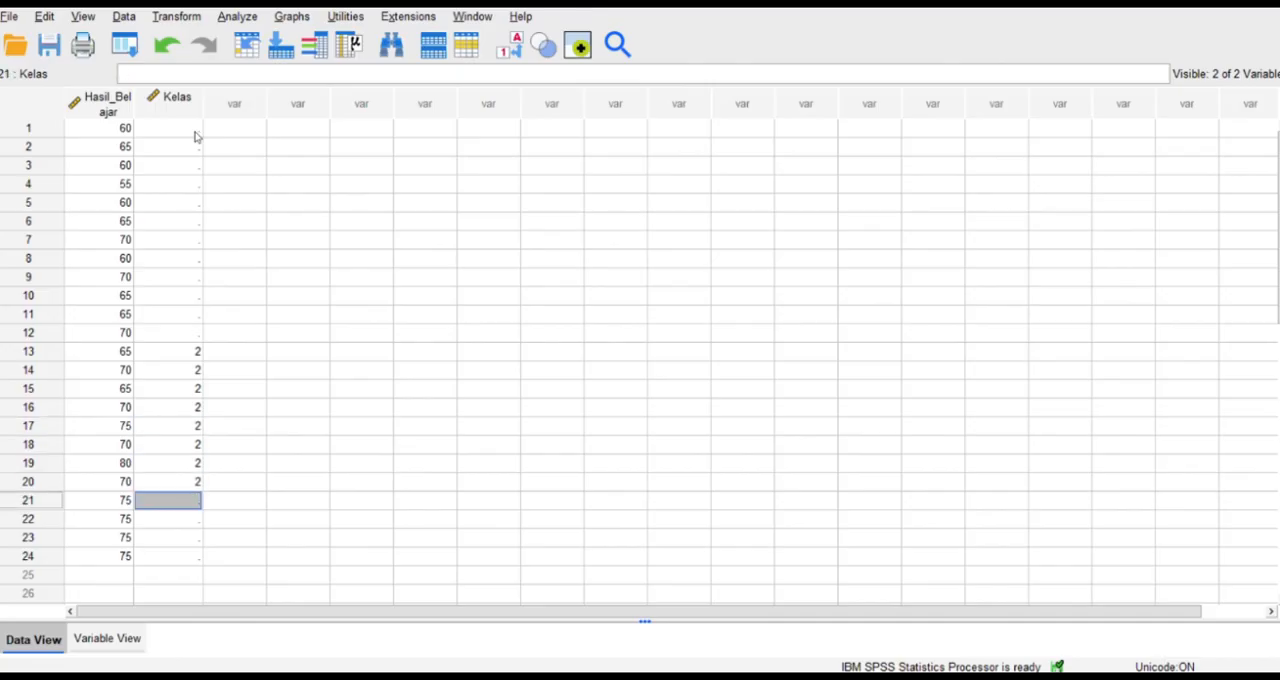
{"action": "type", "text": "2"}
{"action": "key", "text": "Down"}
{"action": "type", "text": "2"}
{"action": "key", "text": "Down"}
{"action": "type", "text": "2"}
{"action": "key", "text": "Down"}
{"action": "type", "text": "2"}
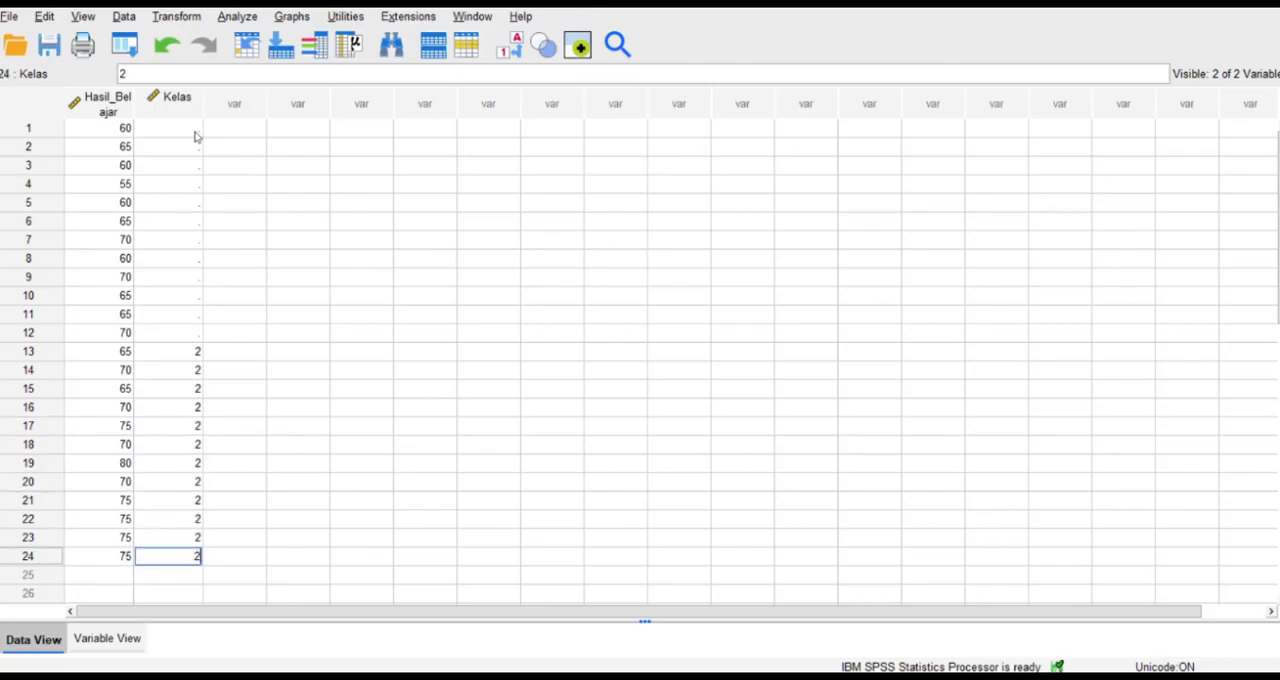
Enter the group code 1 in rows 1 to 12 of the Kelas column.
{"action": "left_click", "coordinate": [195, 137]}
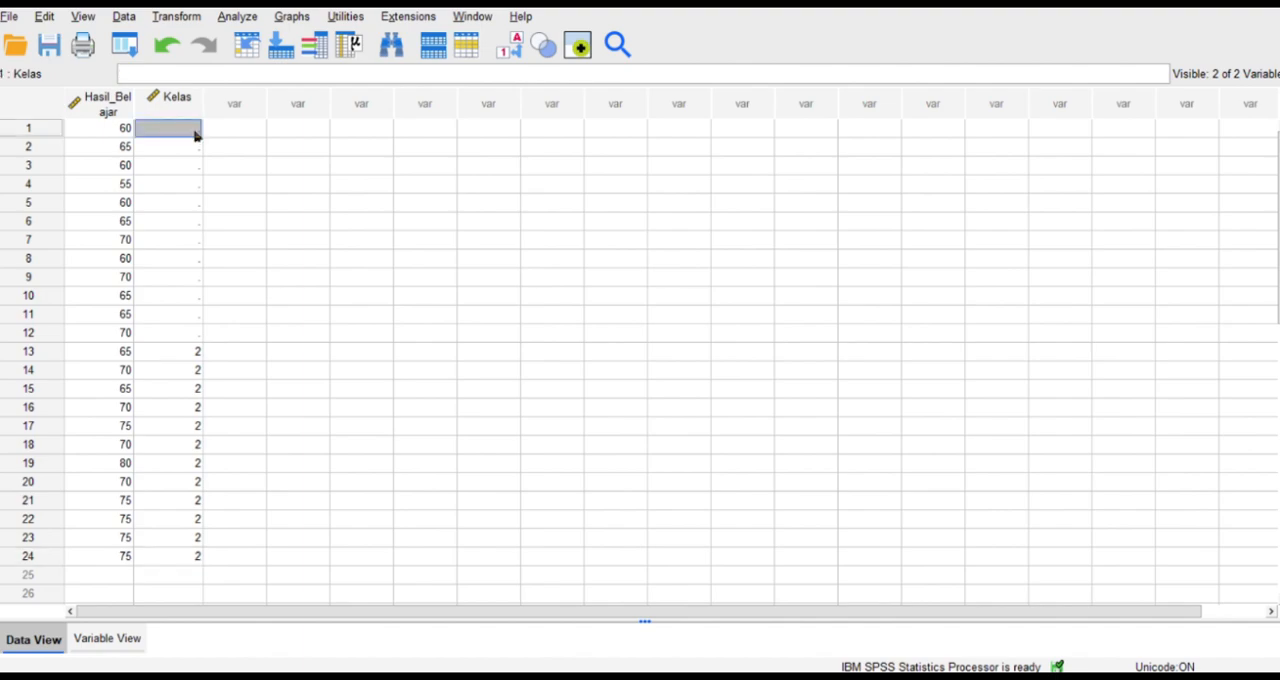
{"action": "type", "text": "1"}
{"action": "key", "text": "Down"}
{"action": "type", "text": "1"}
{"action": "key", "text": "Down"}
{"action": "type", "text": "1"}
{"action": "key", "text": "Down"}
{"action": "type", "text": "1"}
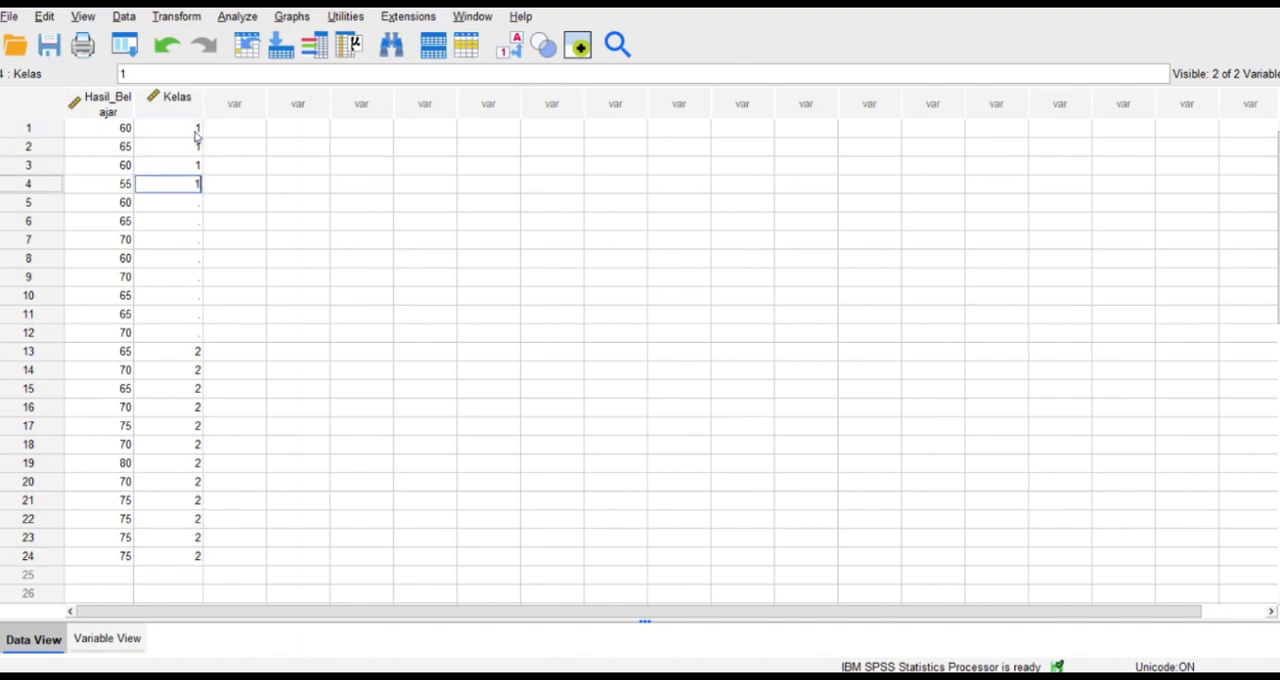
{"action": "key", "text": "Down"}
{"action": "type", "text": "1"}
{"action": "key", "text": "Down"}
{"action": "type", "text": "1"}
{"action": "key", "text": "Down"}
{"action": "type", "text": "1"}
{"action": "key", "text": "Down"}
{"action": "type", "text": "1"}
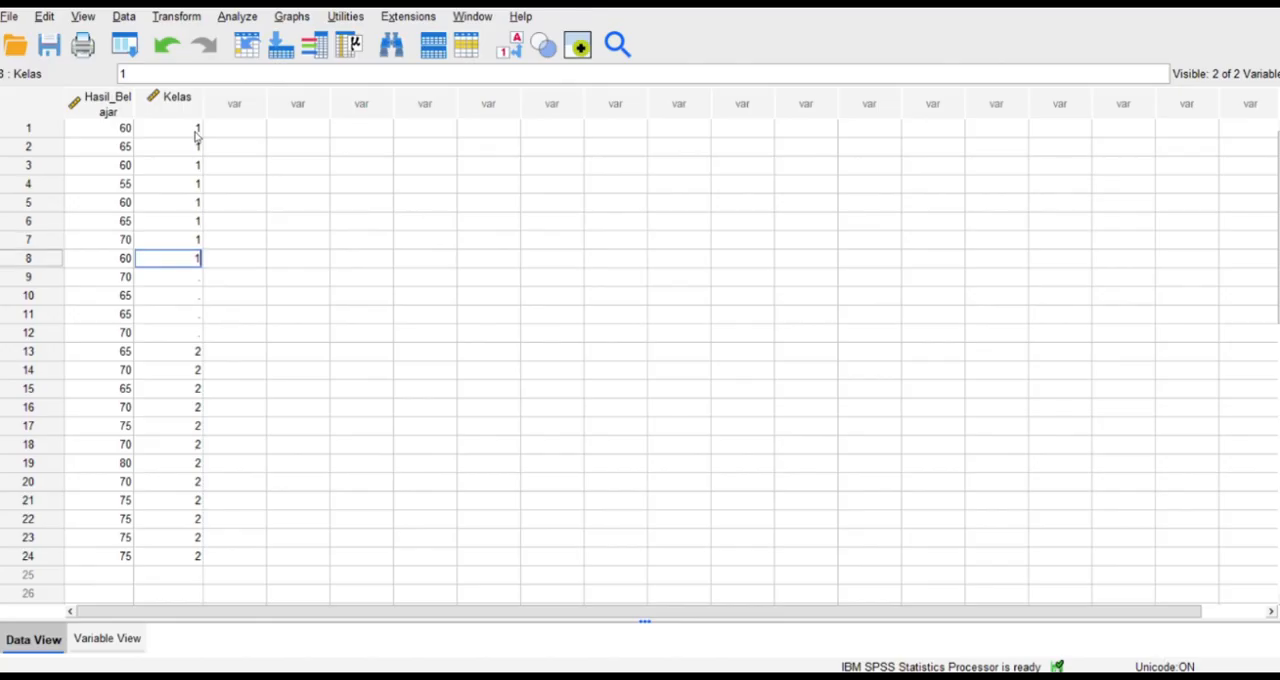
{"action": "key", "text": "Down"}
{"action": "type", "text": "1"}
{"action": "key", "text": "Down"}
{"action": "type", "text": "1"}
{"action": "key", "text": "Down"}
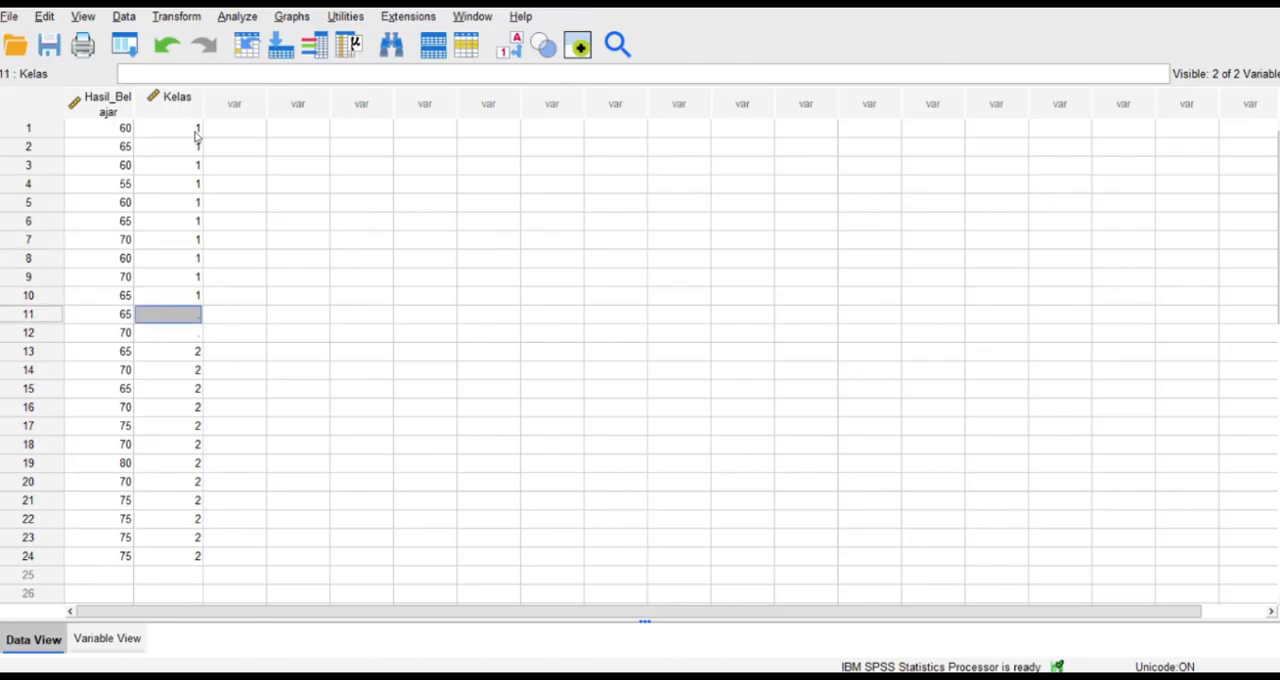
{"action": "type", "text": "1"}
{"action": "key", "text": "Down"}
{"action": "type", "text": "1"}
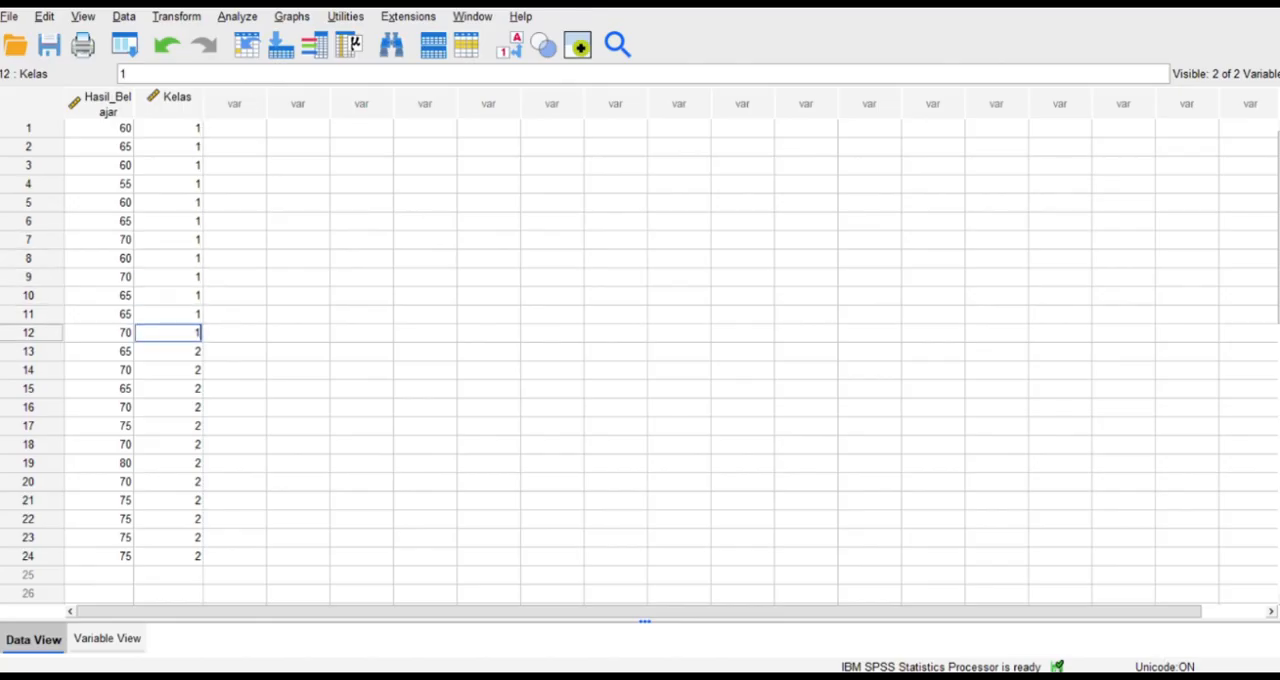
Set up an Explore analysis with only Hasil_Belajar as the dependent variable and Kelas moved to the factor list.
{"action": "left_click", "coordinate": [244, 20]}
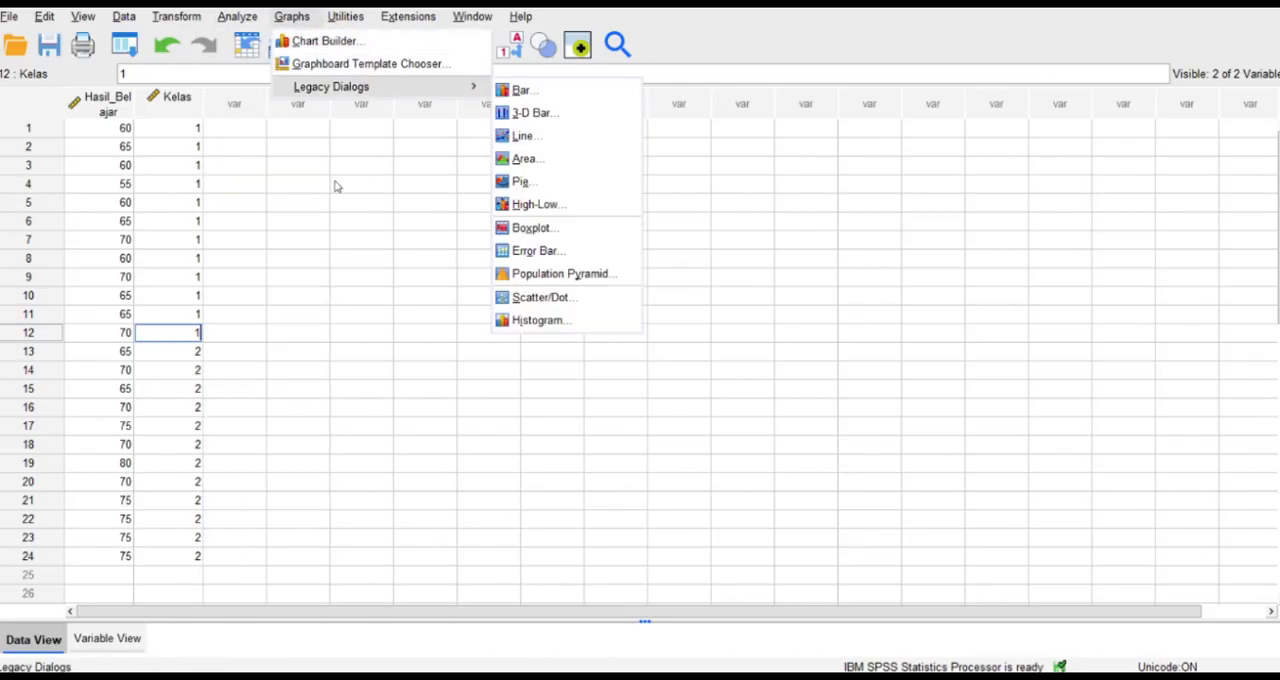
{"action": "left_click", "coordinate": [338, 186]}
{"action": "left_click", "coordinate": [240, 17]}
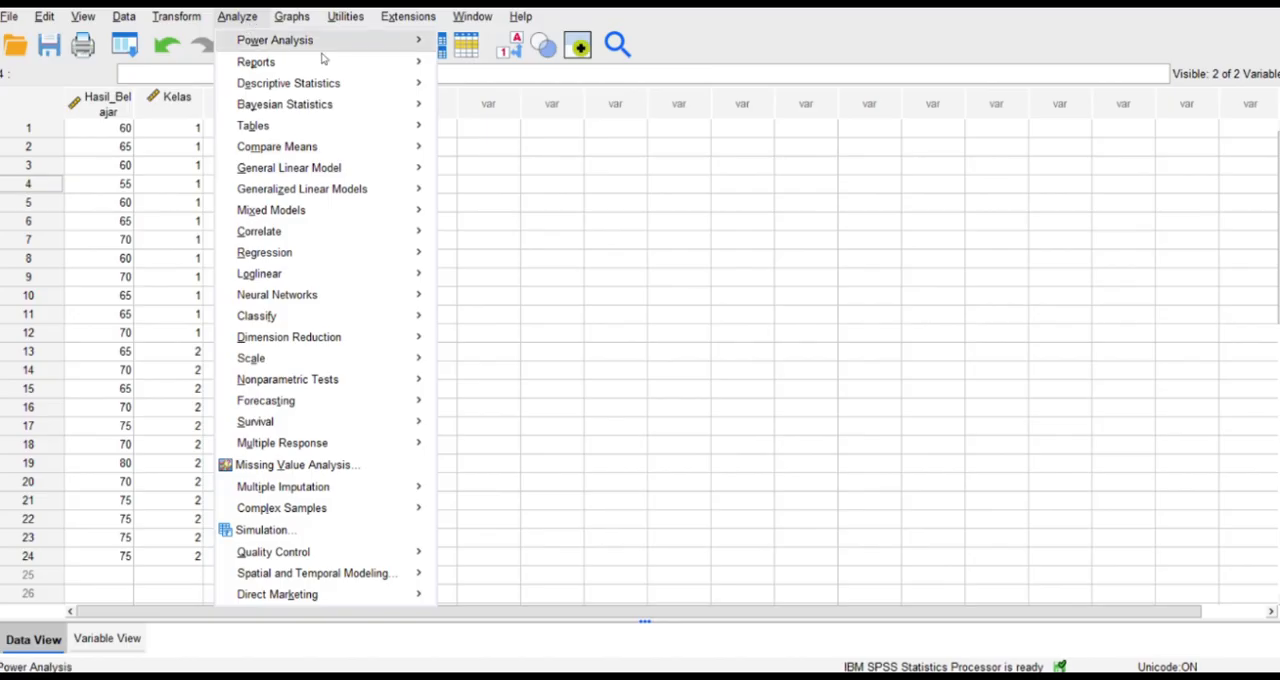
{"action": "mouse_move", "coordinate": [367, 103]}
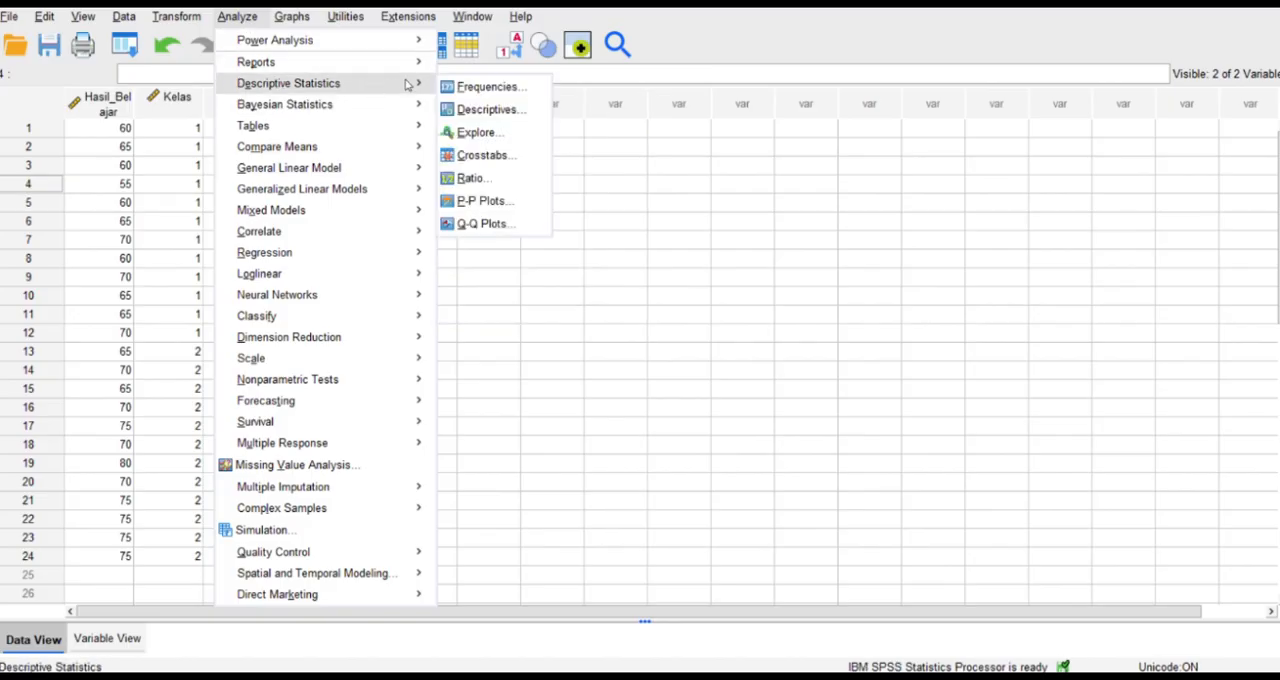
{"action": "left_click", "coordinate": [462, 132]}
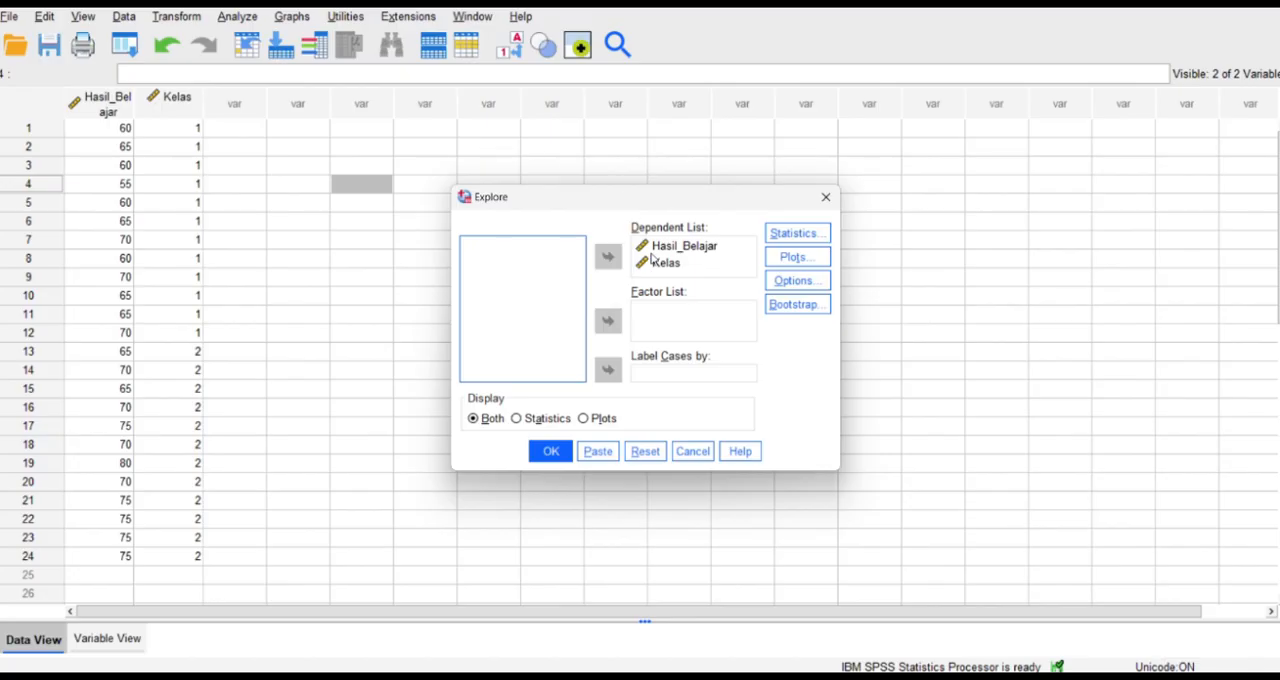
{"action": "left_click", "coordinate": [660, 263]}
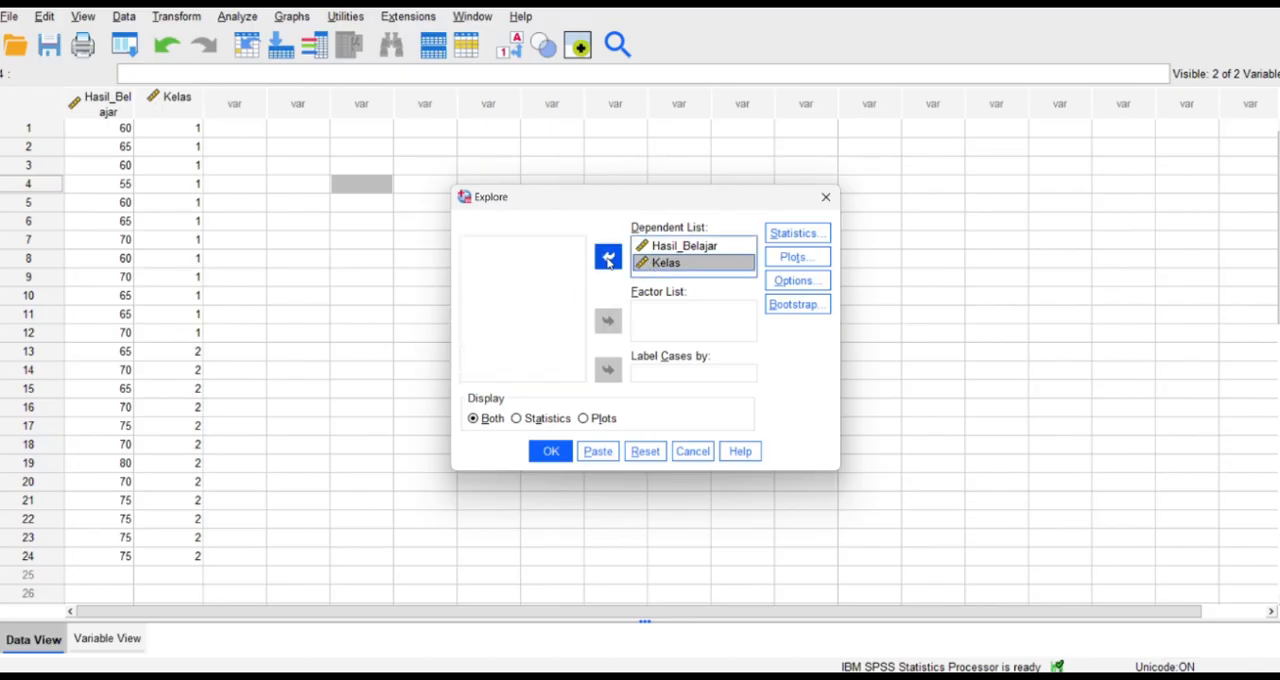
{"action": "left_click", "coordinate": [607, 259]}
{"action": "left_click", "coordinate": [608, 321]}
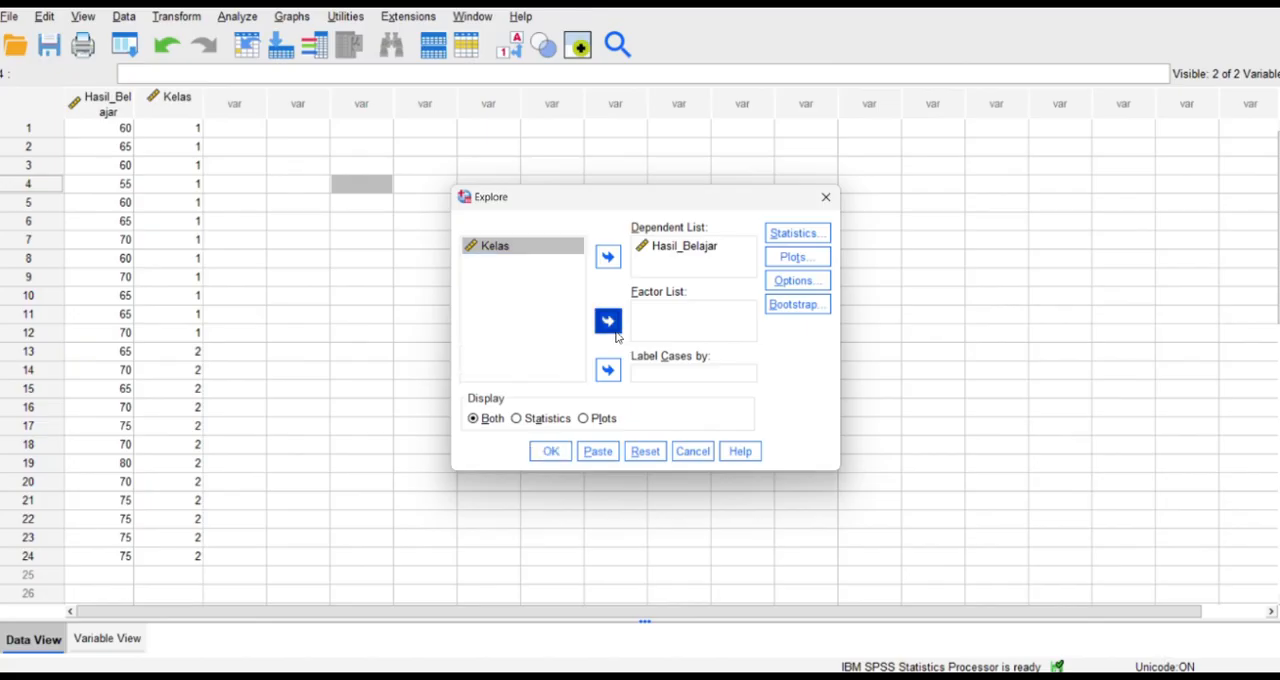
Set the Explore plots to include a Levene test with power estimation and run the analysis.
{"action": "left_click", "coordinate": [797, 257]}
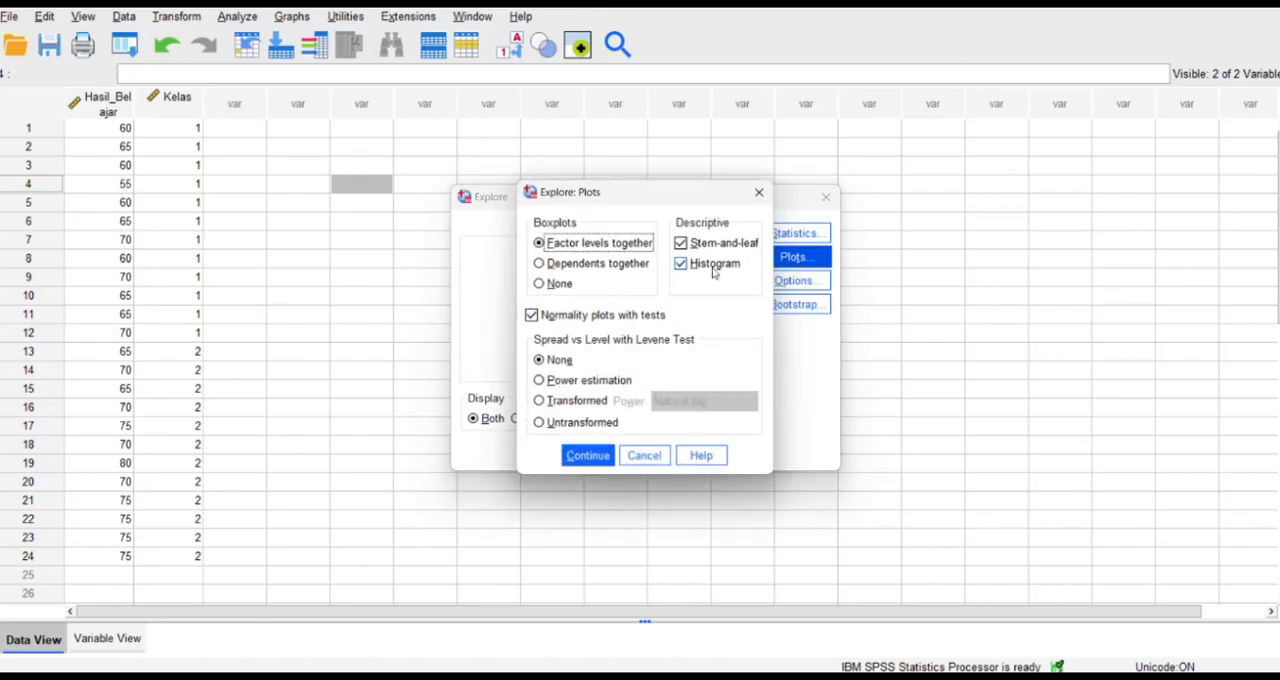
{"action": "left_click", "coordinate": [569, 383]}
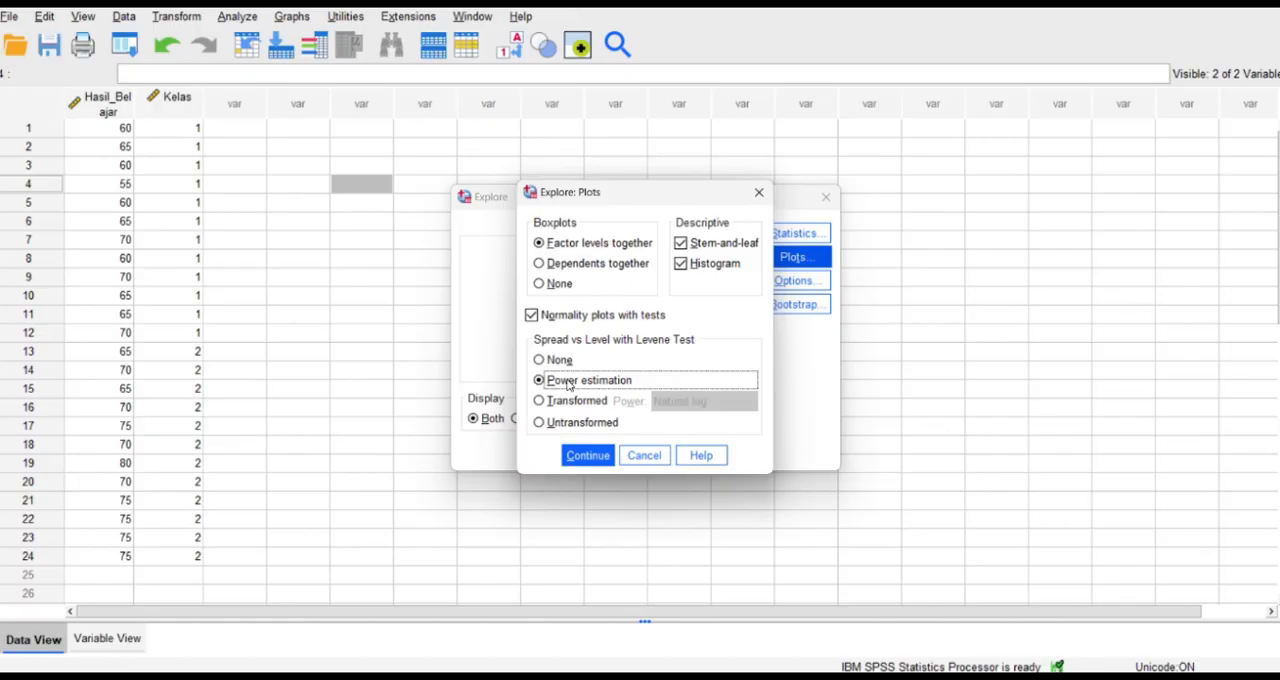
{"action": "left_click", "coordinate": [584, 462]}
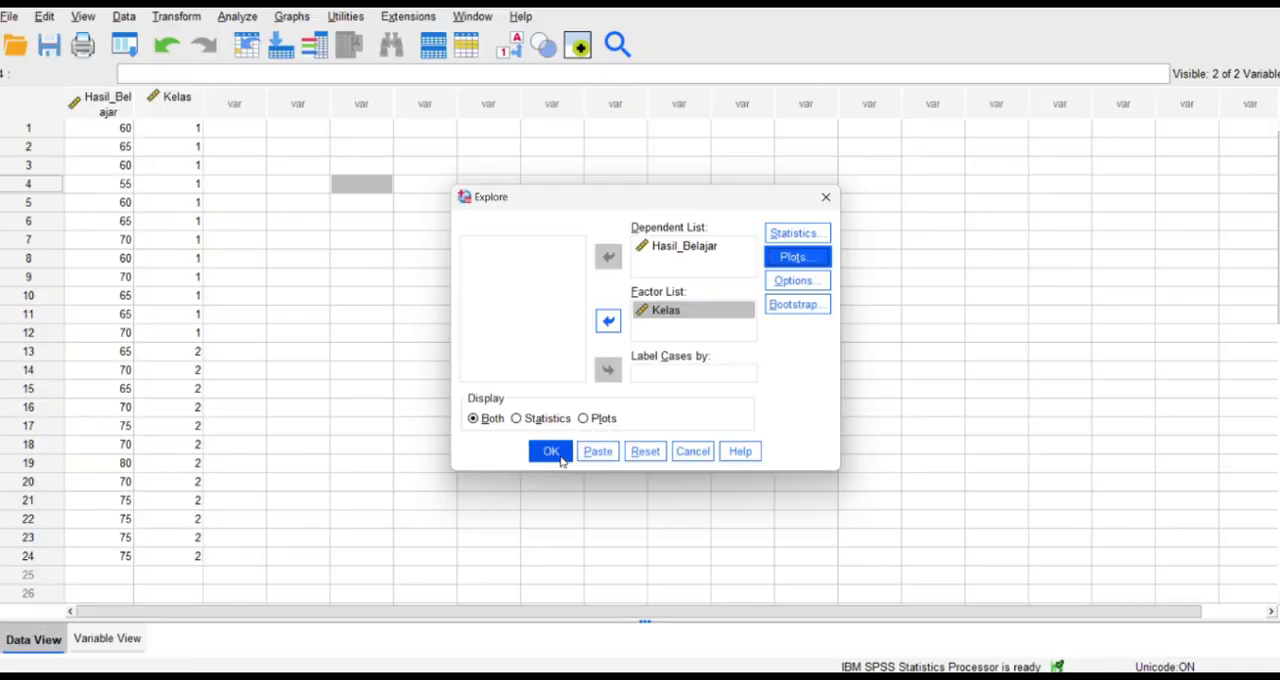
{"action": "left_click", "coordinate": [561, 459]}
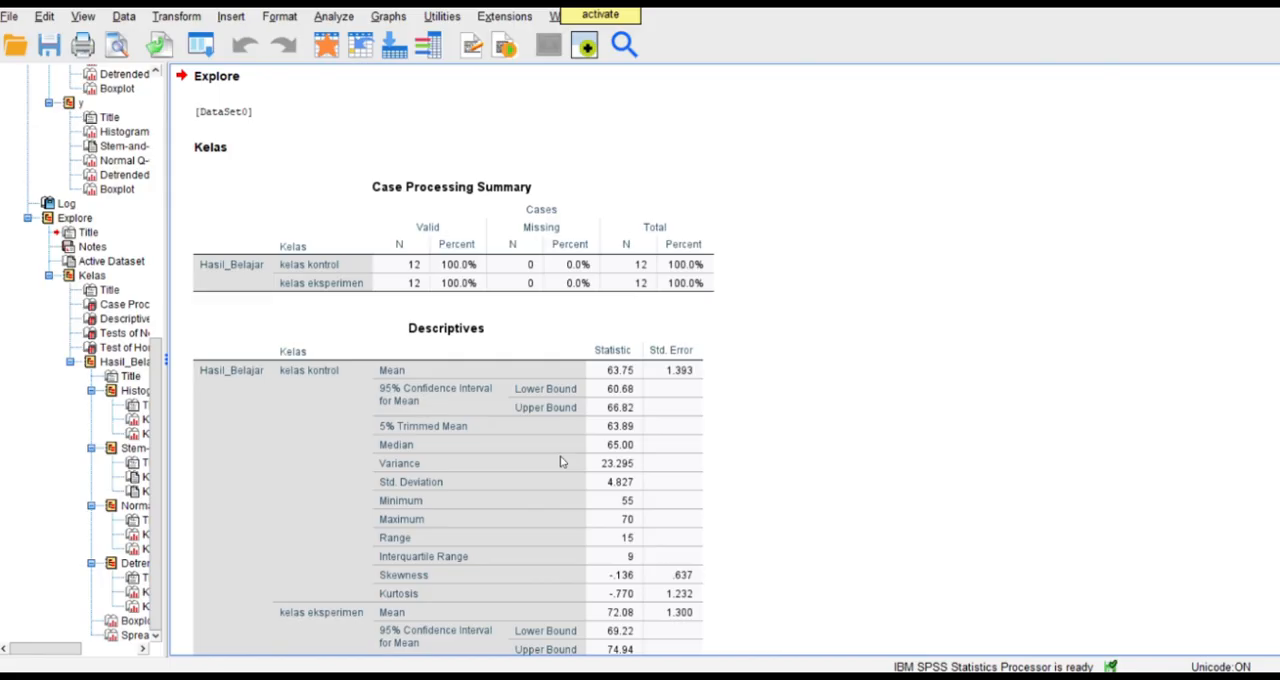
Examine the Explore output for Hasil_Belajar by Kelas, from the descriptives and the normality and homogeneity tests to the histograms, Q-Q plots and boxplots.
{"action": "left_click", "coordinate": [561, 461]}
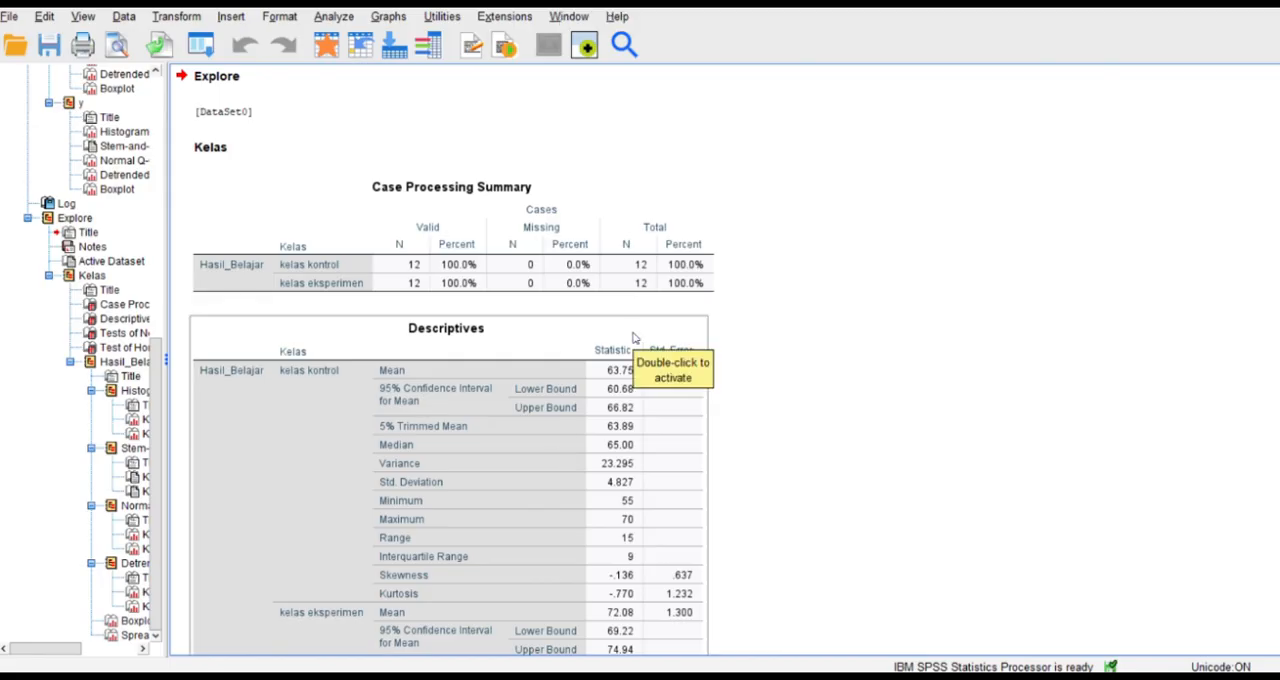
{"action": "scroll", "coordinate": [633, 338], "scroll_direction": "down", "scroll_amount": 3}
{"action": "scroll", "coordinate": [633, 338], "scroll_direction": "down", "scroll_amount": 3}
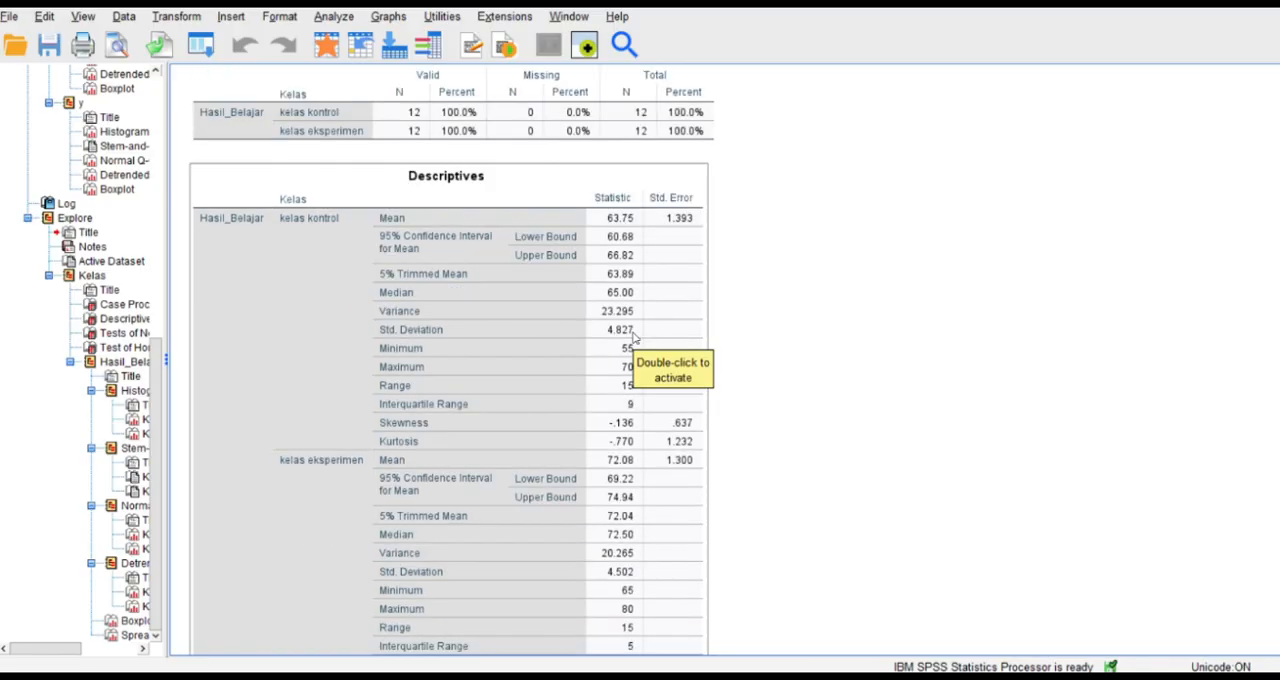
{"action": "right_click", "coordinate": [633, 338]}
{"action": "left_click", "coordinate": [617, 260]}
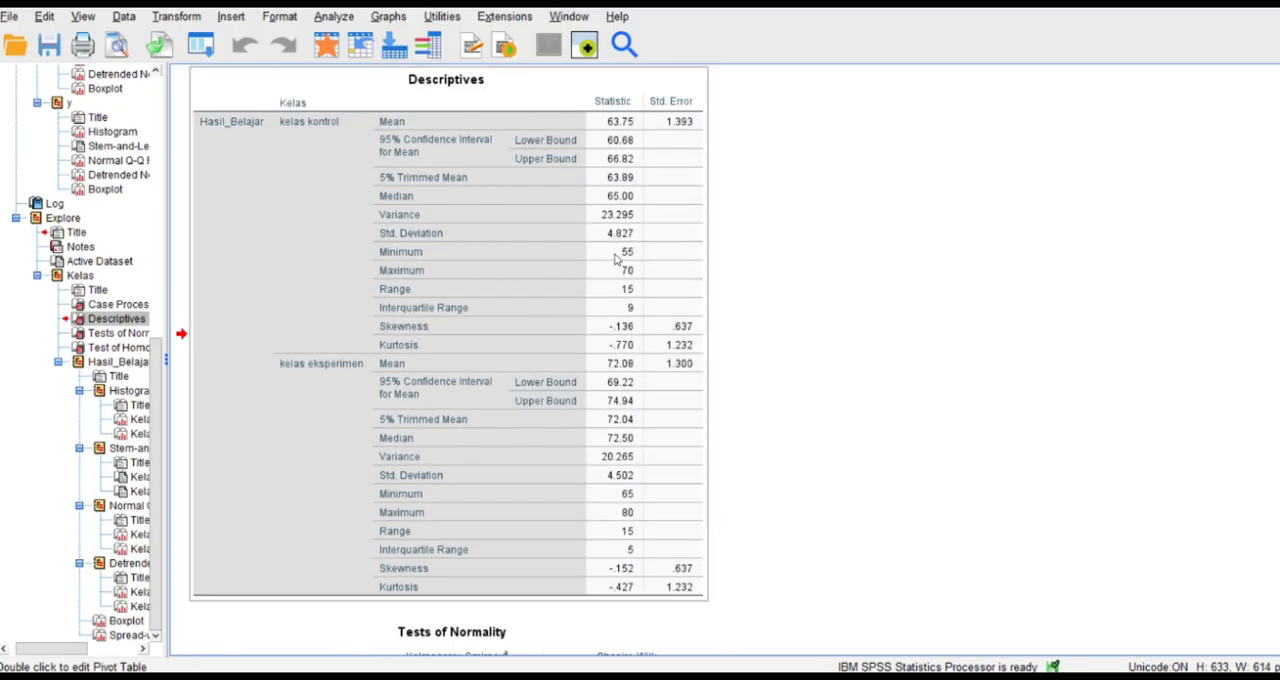
{"action": "scroll", "coordinate": [617, 260], "scroll_direction": "up", "scroll_amount": 5}
{"action": "scroll", "coordinate": [617, 260], "scroll_direction": "up", "scroll_amount": 6}
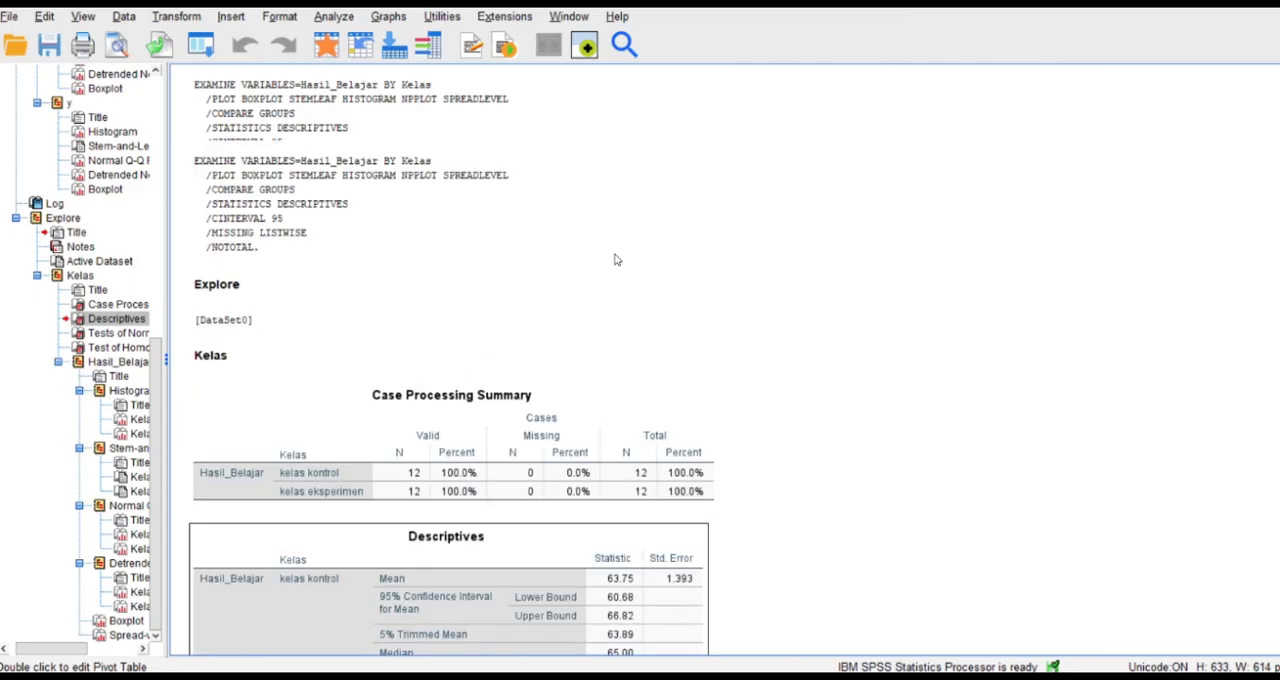
{"action": "scroll", "coordinate": [617, 260], "scroll_direction": "down", "scroll_amount": 9}
{"action": "scroll", "coordinate": [617, 260], "scroll_direction": "down", "scroll_amount": 18}
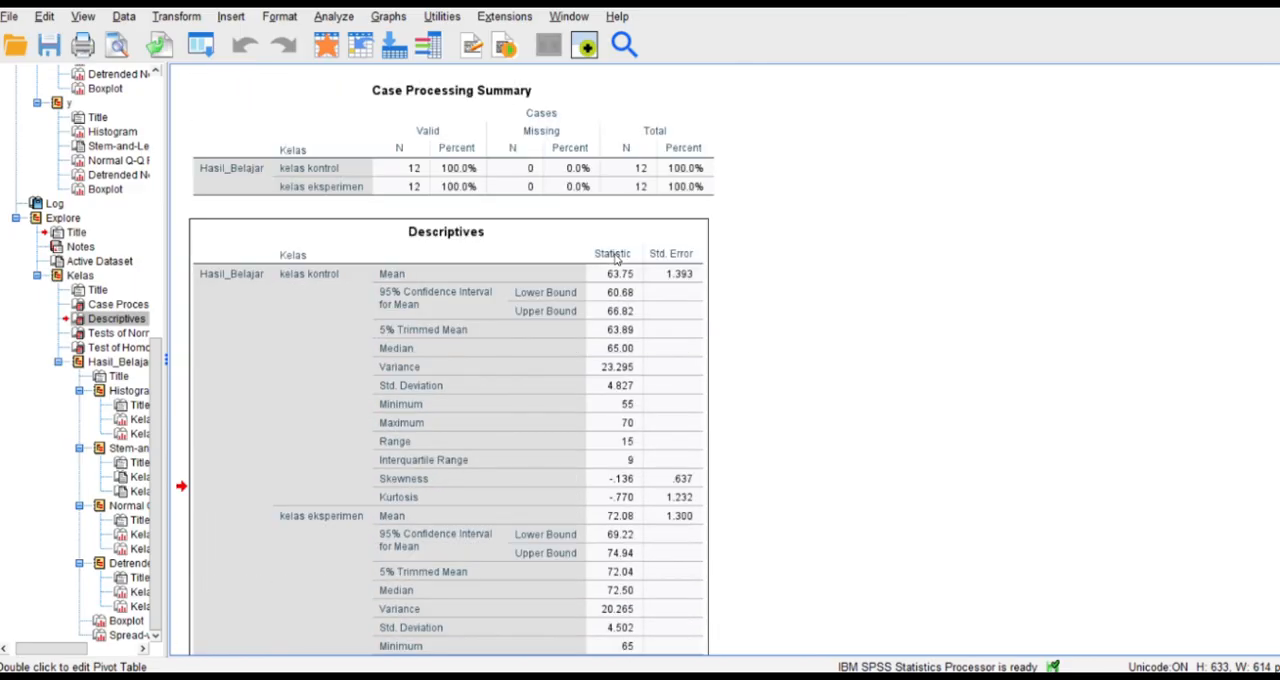
{"action": "scroll", "coordinate": [617, 260], "scroll_direction": "down", "scroll_amount": 15}
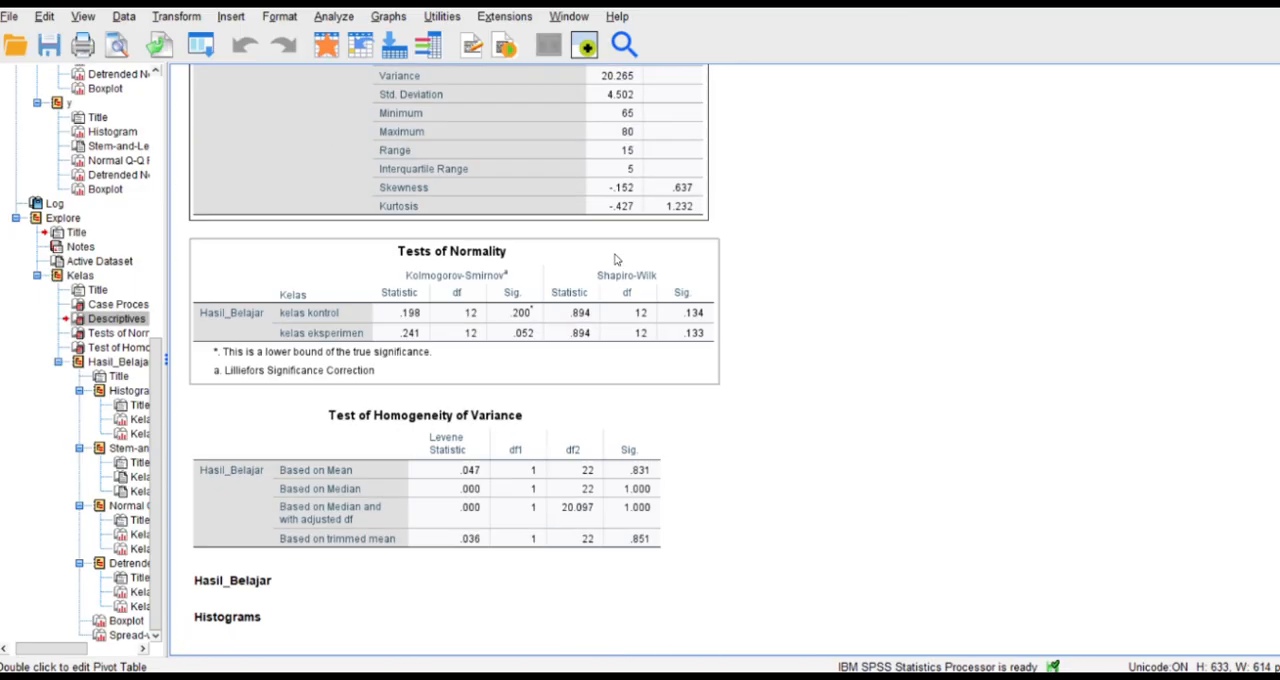
{"action": "scroll", "coordinate": [617, 260], "scroll_direction": "down", "scroll_amount": 18}
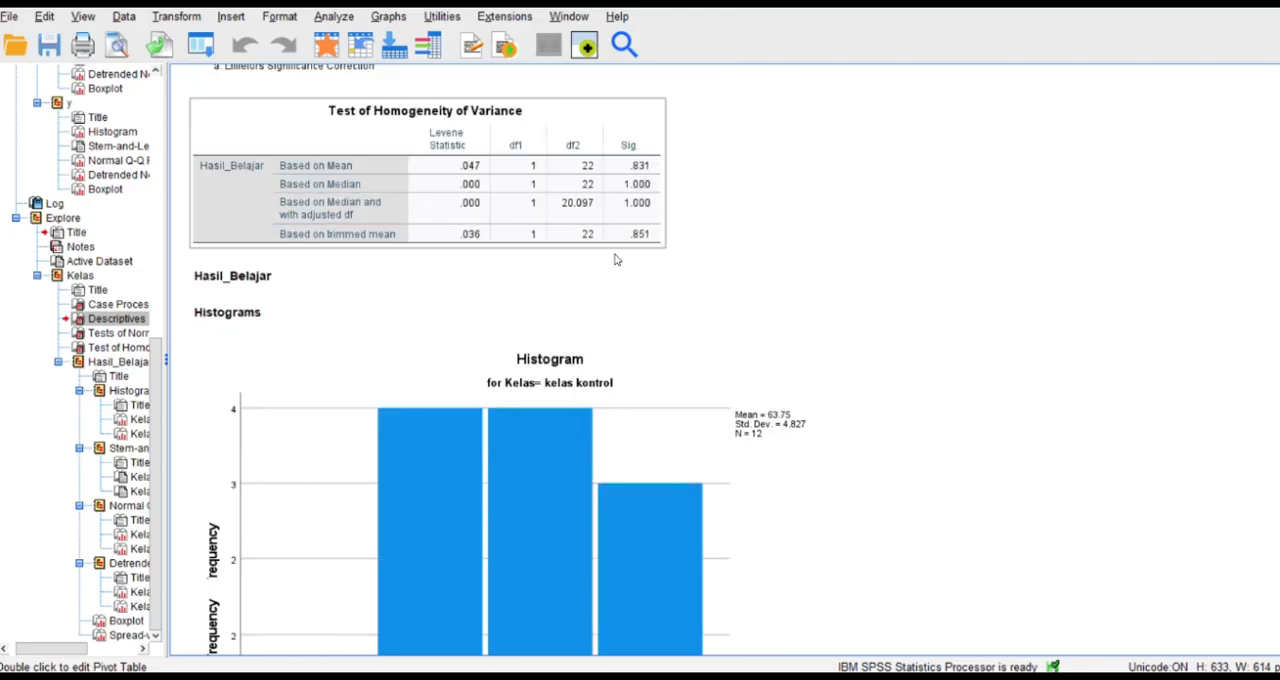
{"action": "scroll", "coordinate": [616, 260], "scroll_direction": "down", "scroll_amount": 20}
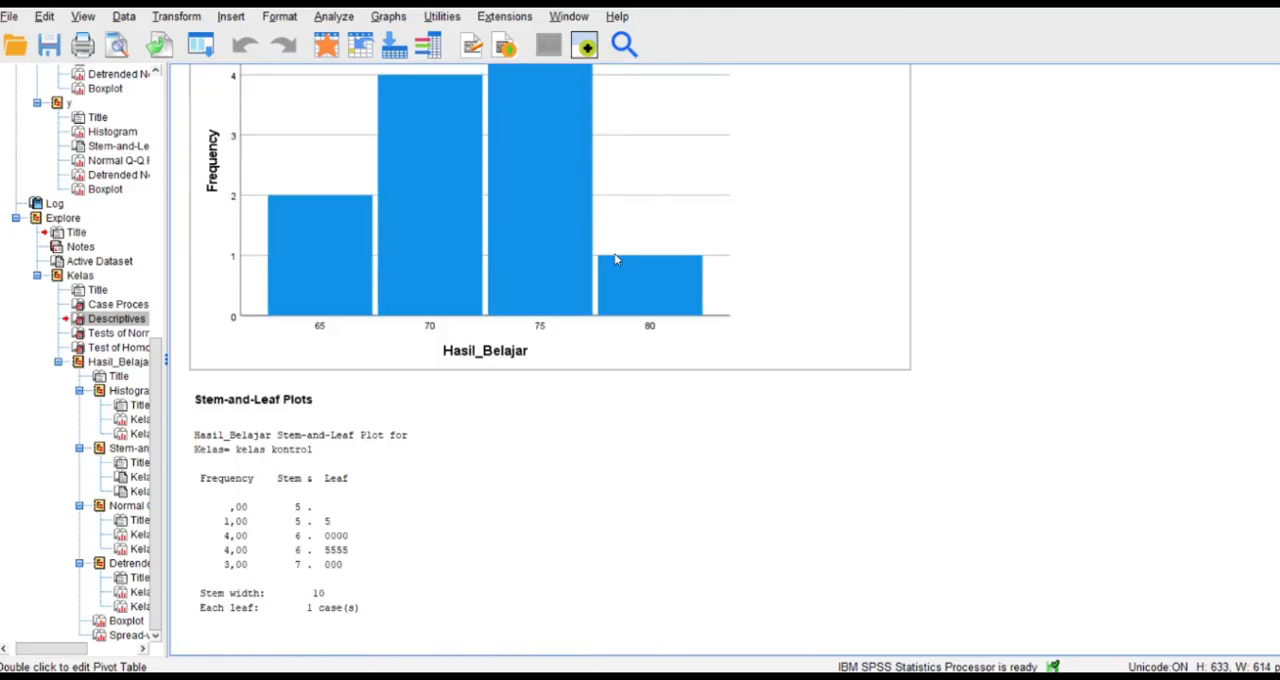
{"action": "scroll", "coordinate": [616, 260], "scroll_direction": "down", "scroll_amount": 20}
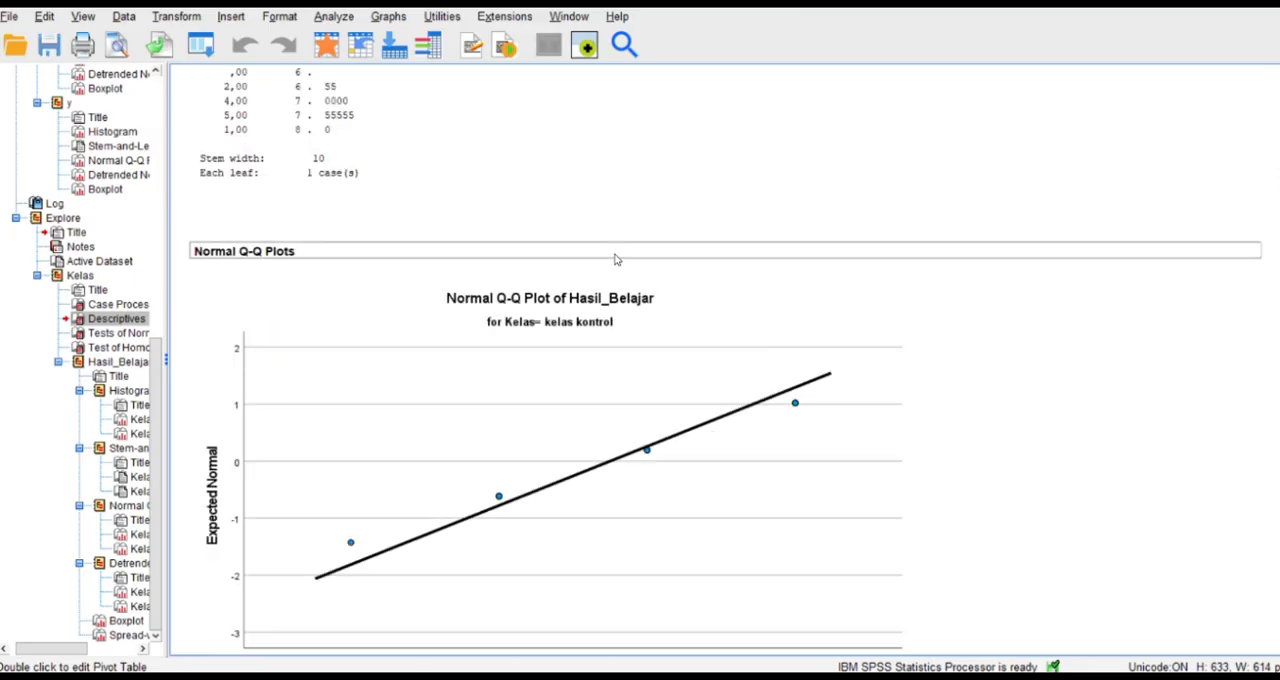
{"action": "scroll", "coordinate": [616, 260], "scroll_direction": "down", "scroll_amount": 20}
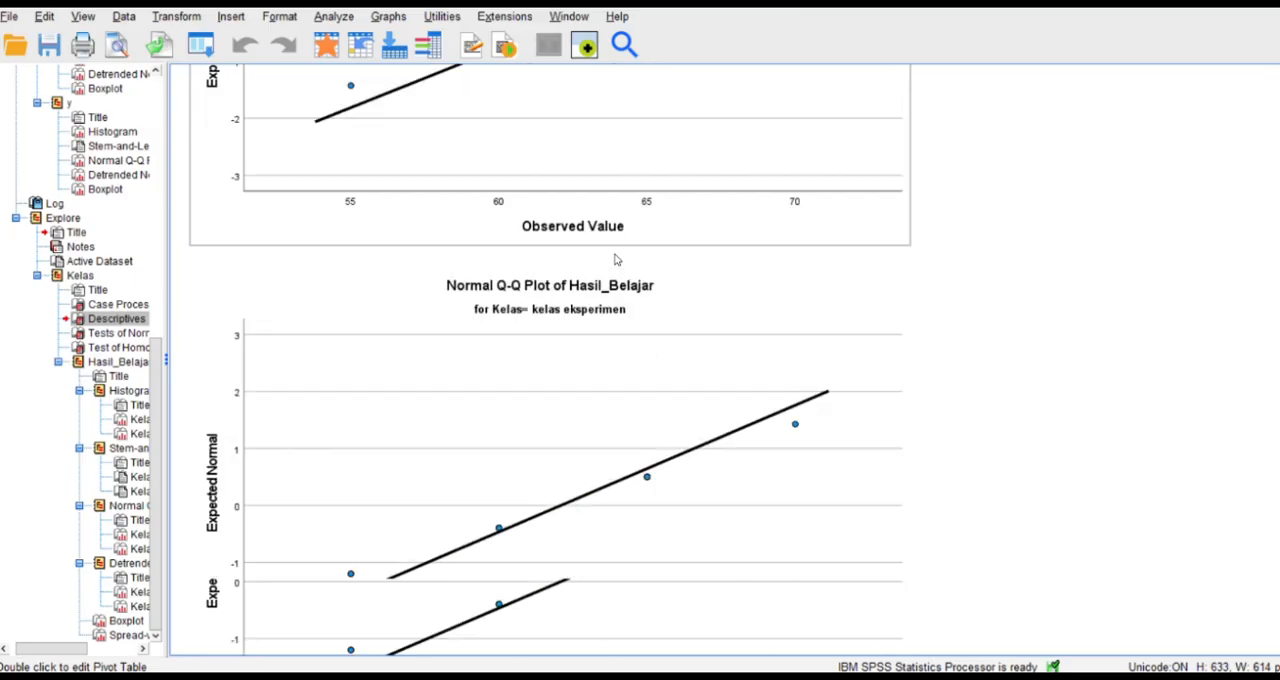
{"action": "scroll", "coordinate": [616, 260], "scroll_direction": "down", "scroll_amount": 20}
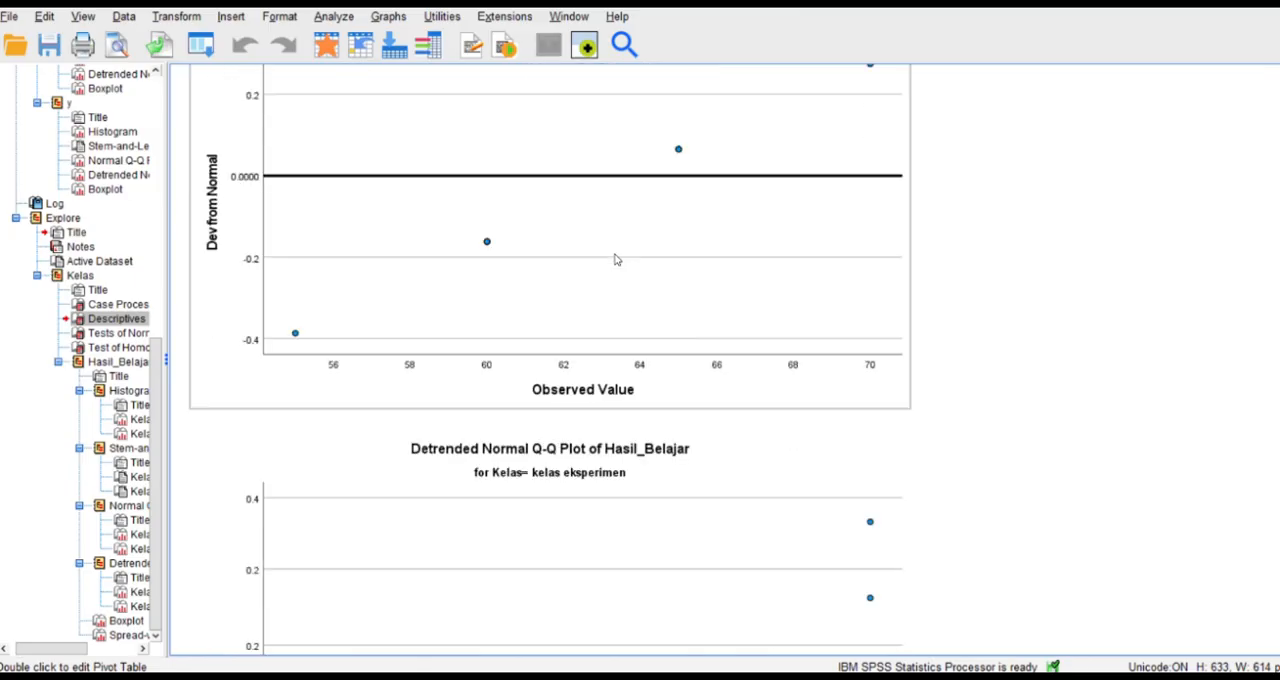
{"action": "scroll", "coordinate": [616, 260], "scroll_direction": "down", "scroll_amount": 20}
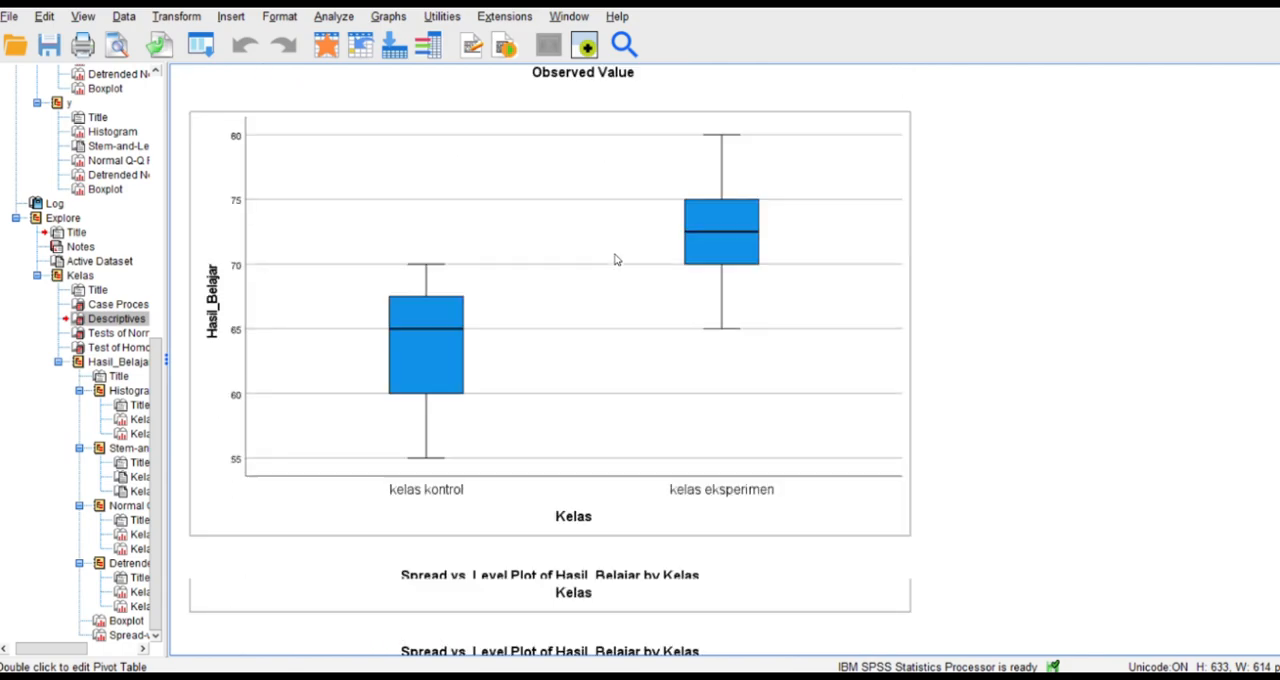
{"action": "scroll", "coordinate": [616, 260], "scroll_direction": "down", "scroll_amount": 2}
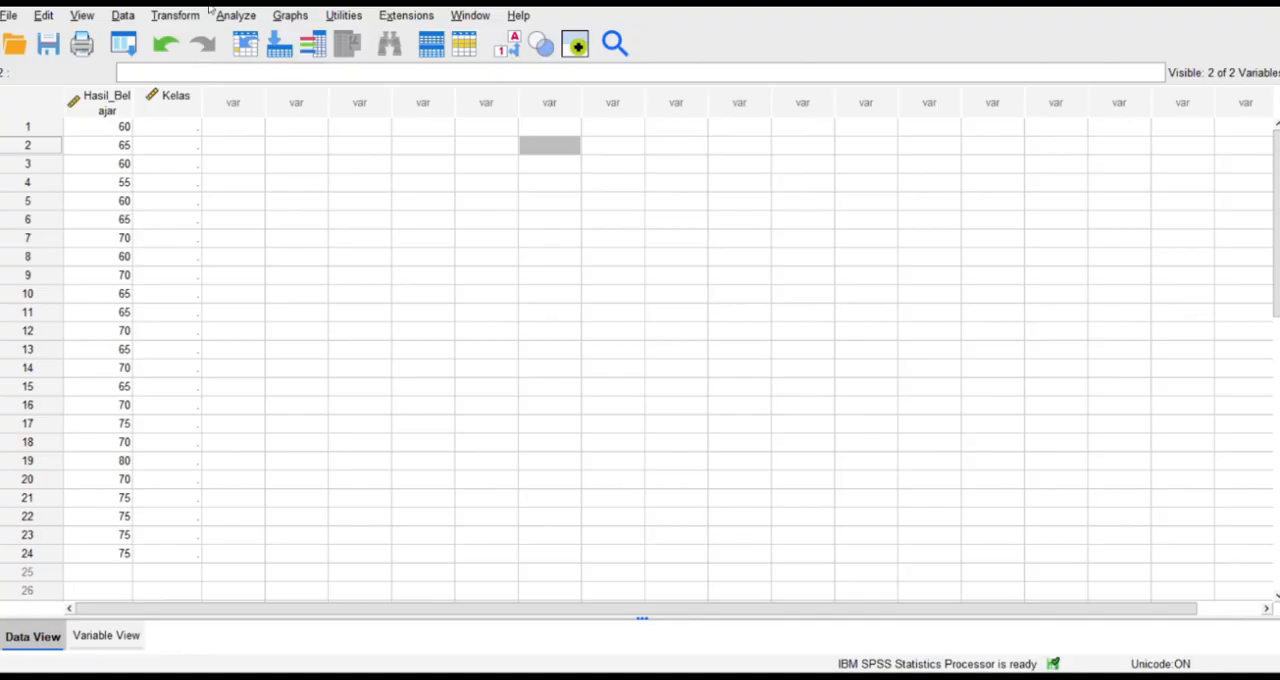
Set up a One-Sample T Test with Hasil_Belajar as the test variable and check its confidence interval and missing-value options.
{"action": "left_click", "coordinate": [237, 17]}
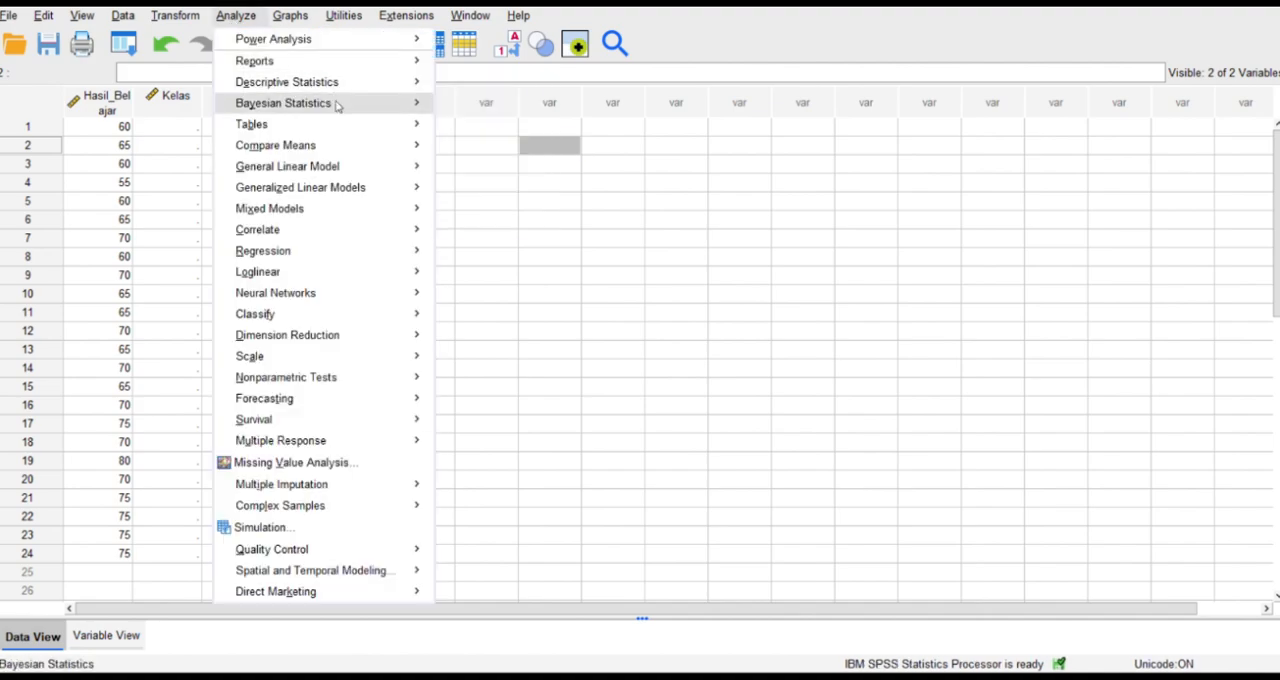
{"action": "mouse_move", "coordinate": [355, 150]}
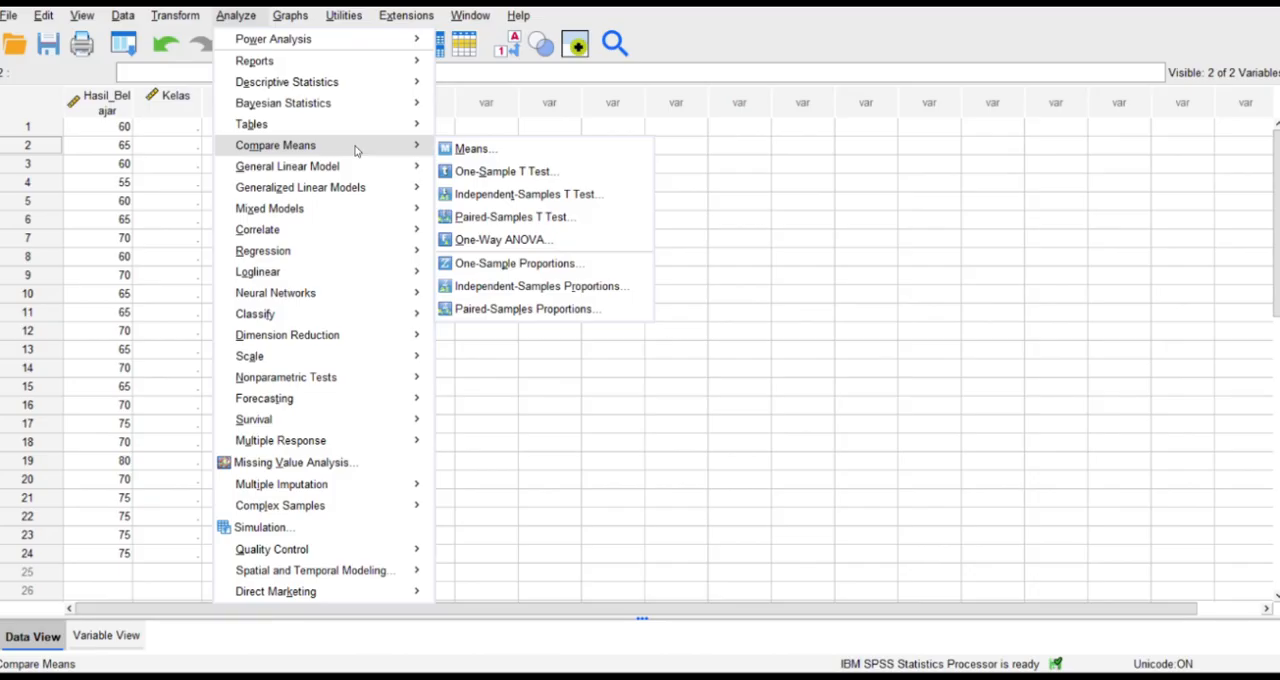
{"action": "left_click", "coordinate": [463, 171]}
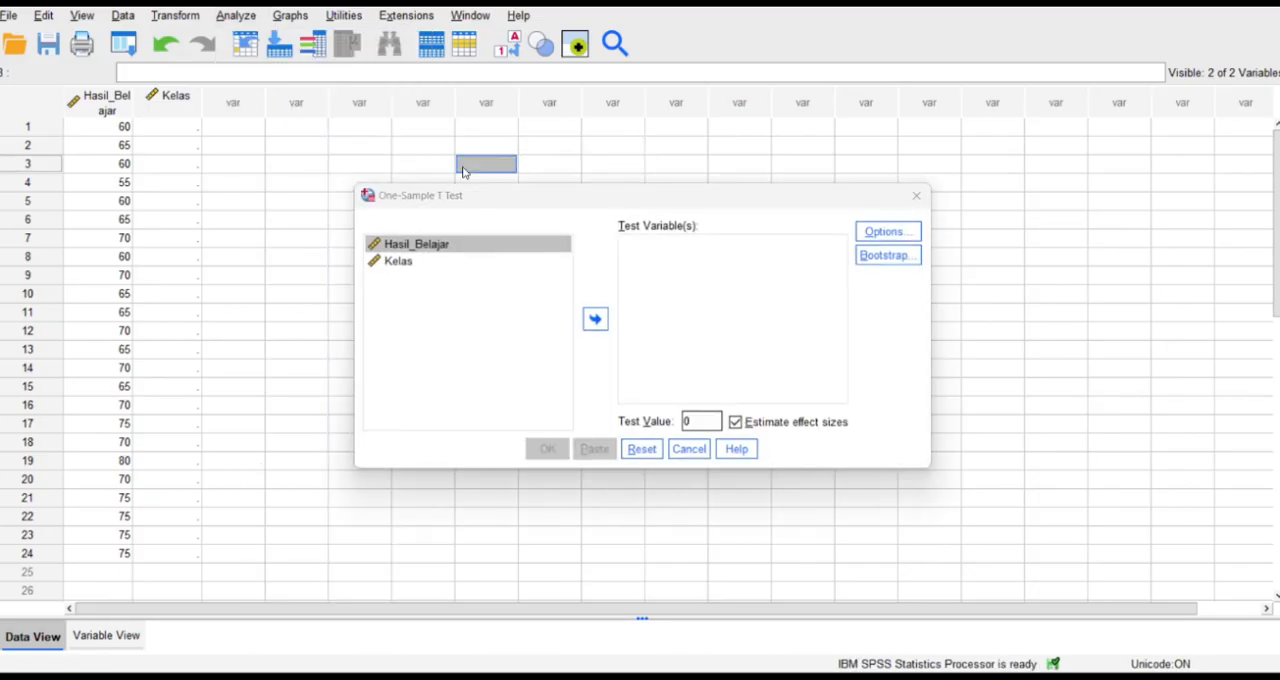
{"action": "left_click", "coordinate": [595, 319]}
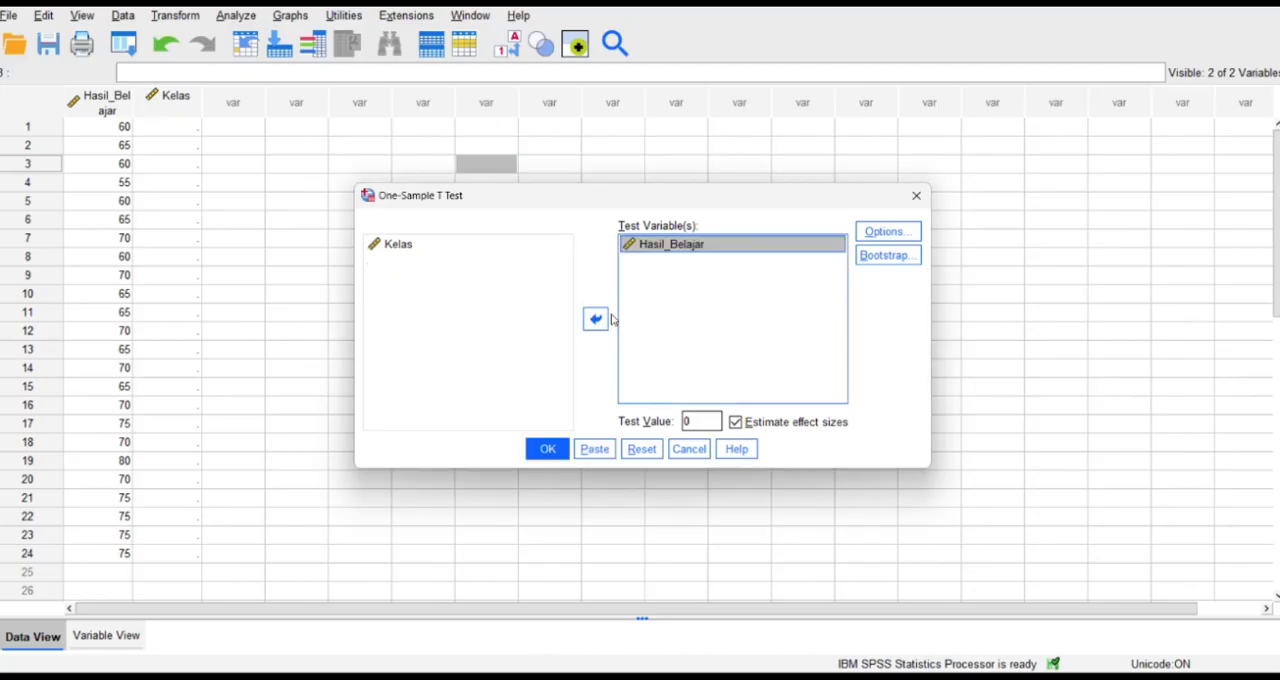
{"action": "left_click", "coordinate": [880, 233]}
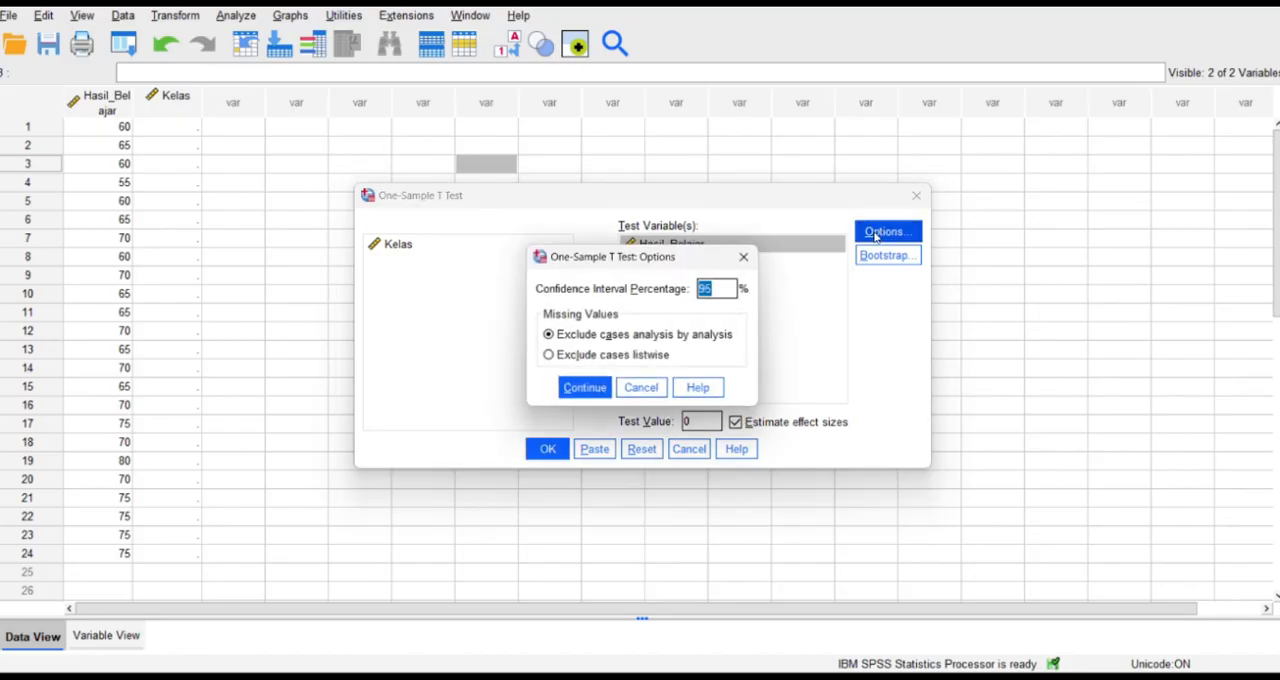
{"action": "left_click", "coordinate": [744, 258]}
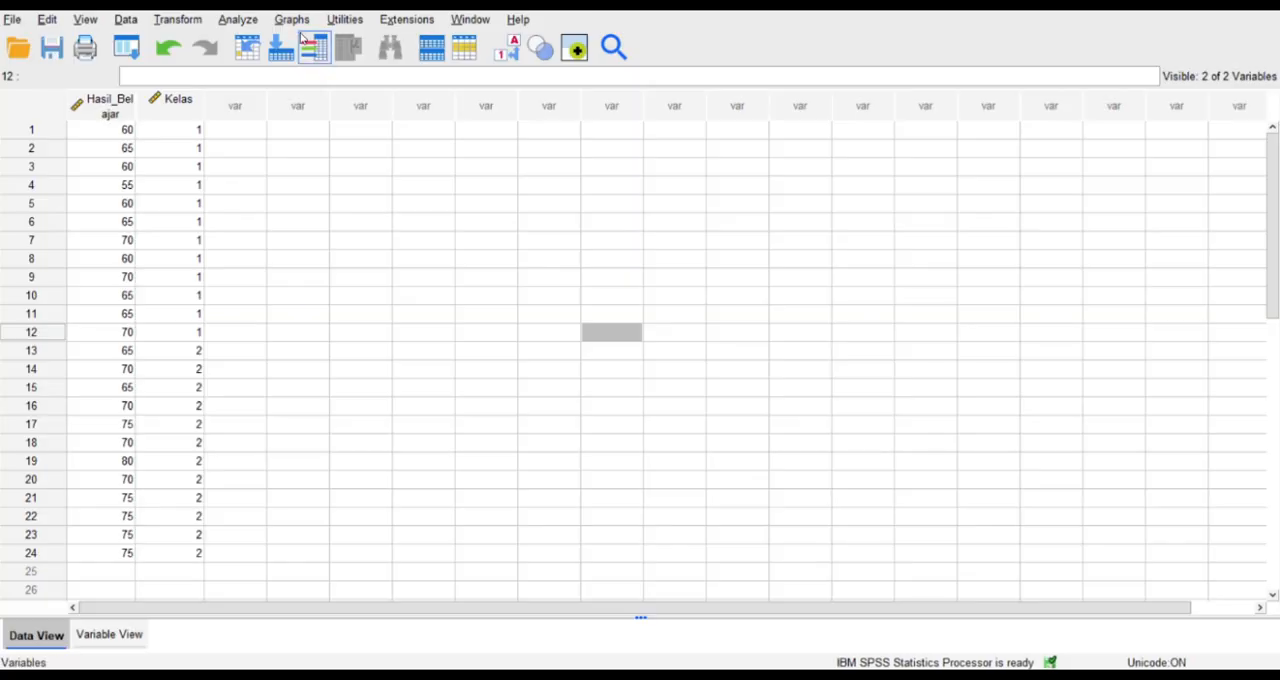
Set up an Independent-Samples T Test with Hasil_Belajar as the test variable and Kelas as the grouping variable.
{"action": "left_click", "coordinate": [238, 19]}
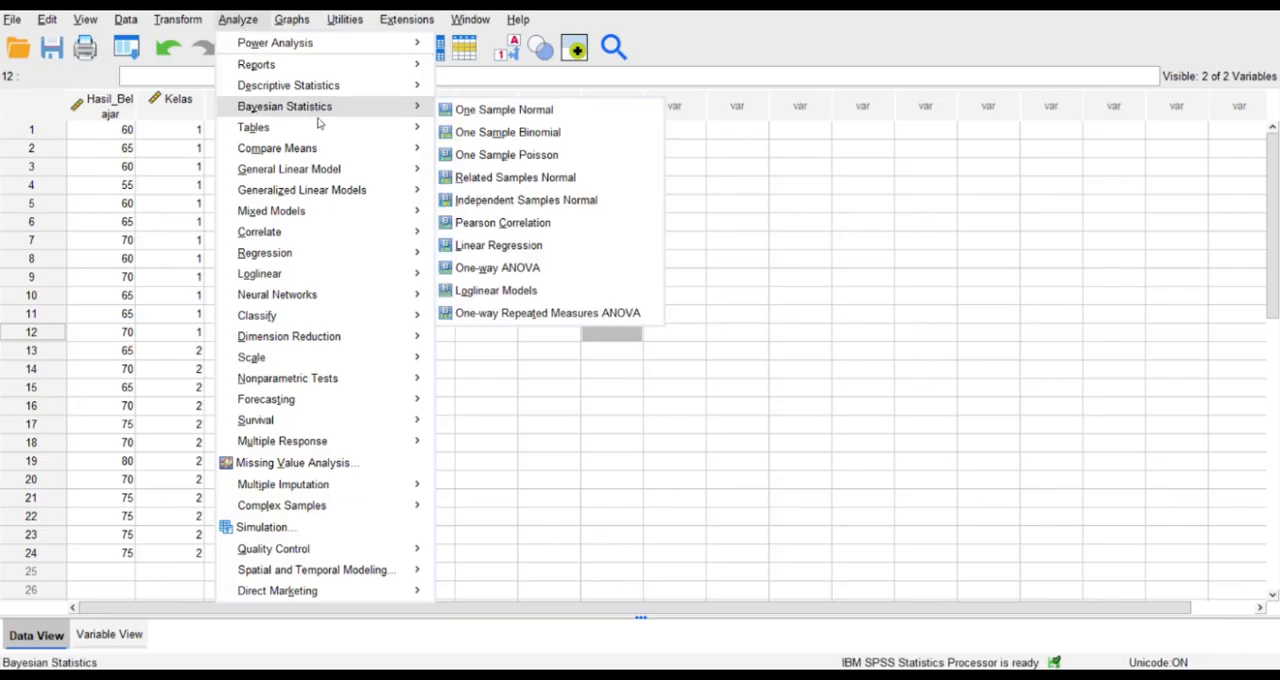
{"action": "mouse_move", "coordinate": [338, 150]}
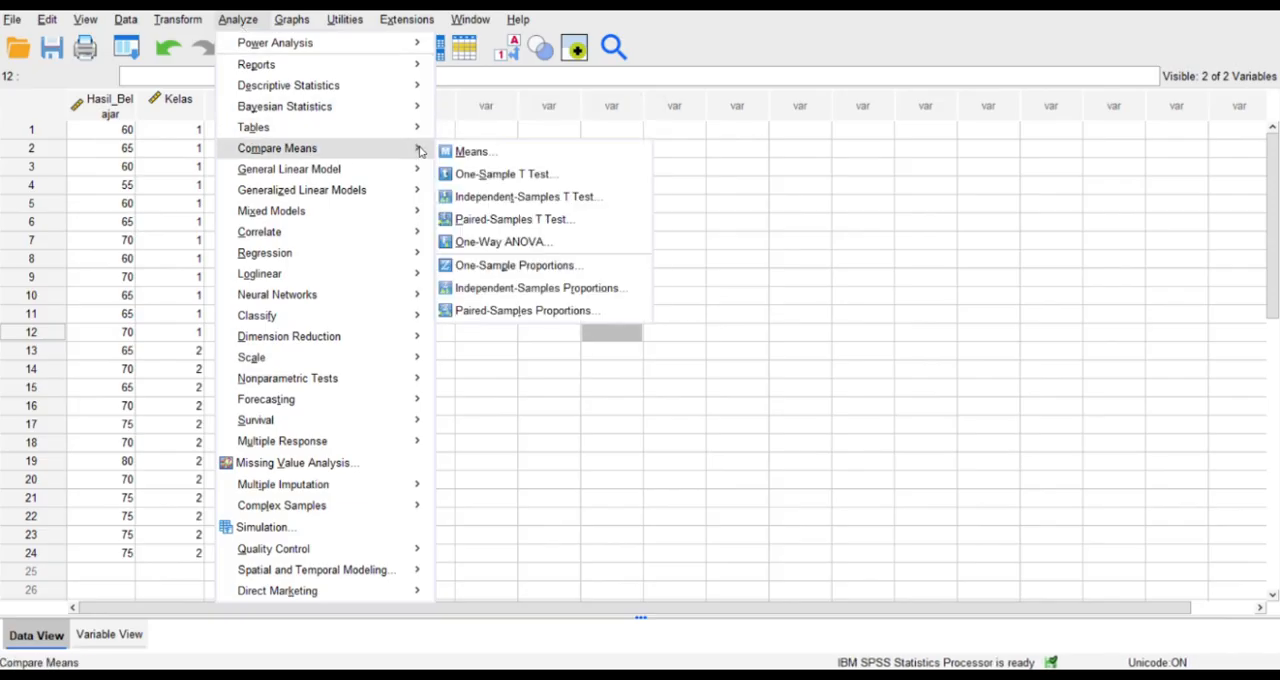
{"action": "left_click", "coordinate": [451, 196]}
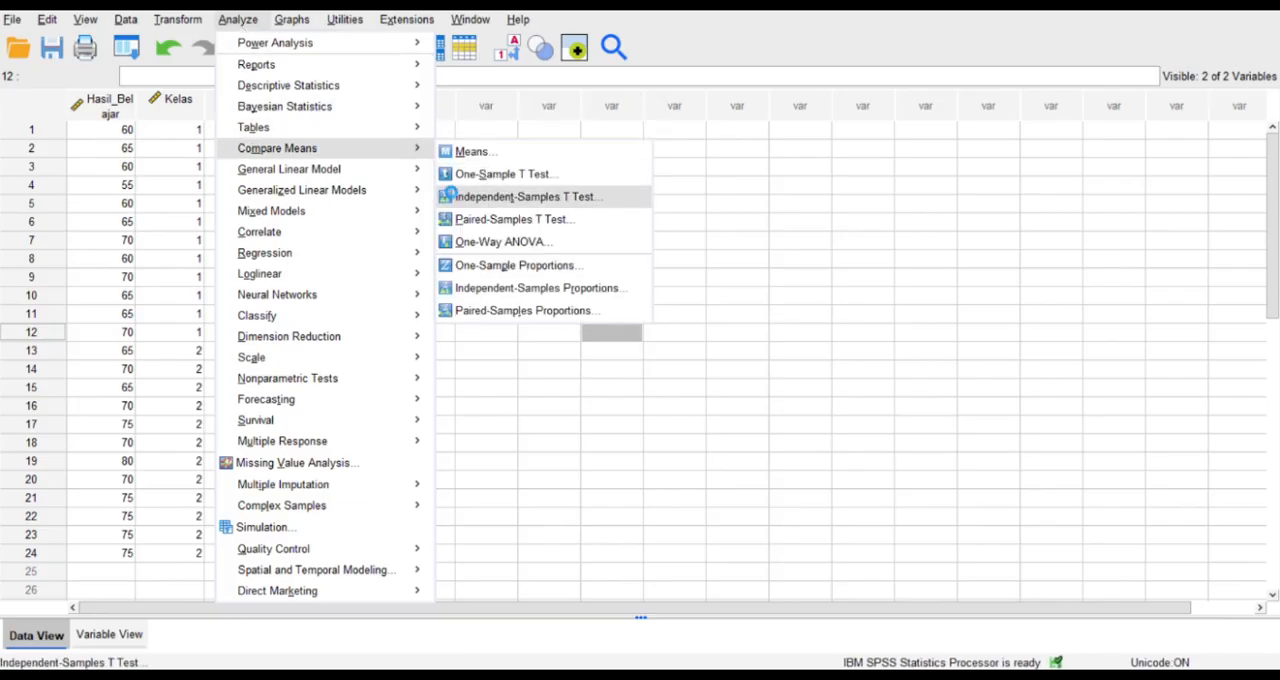
{"action": "left_click", "coordinate": [604, 287]}
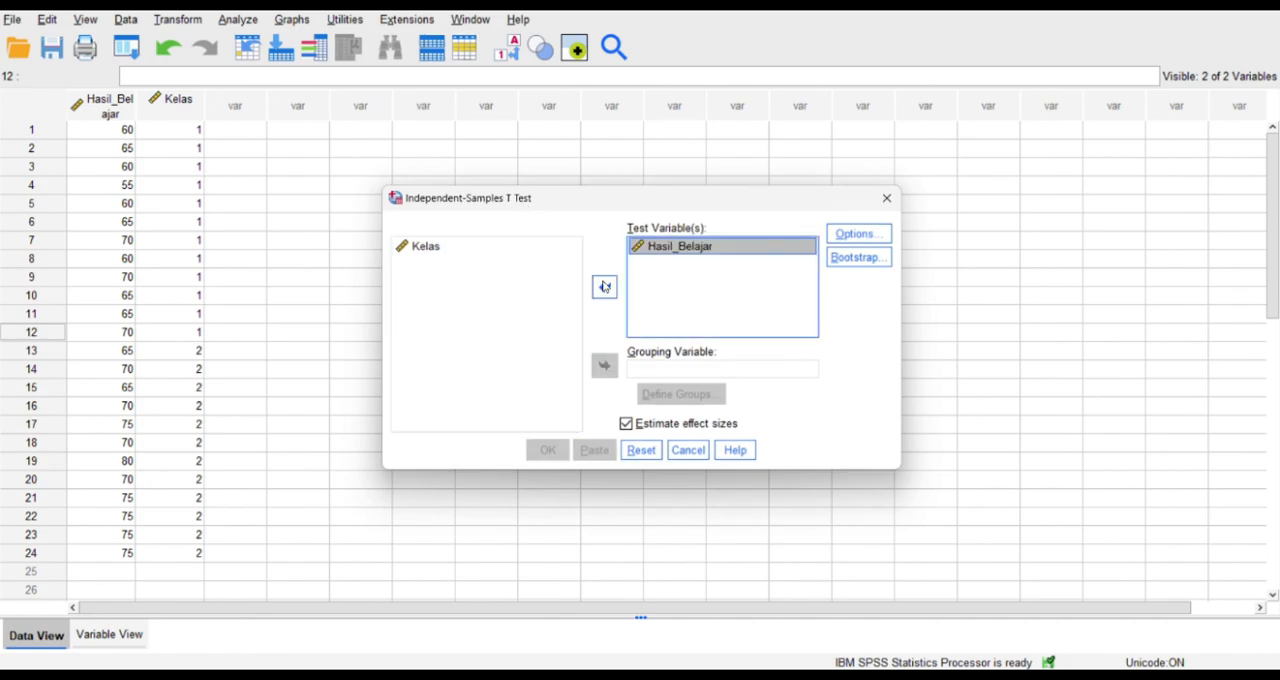
{"action": "left_click", "coordinate": [526, 247]}
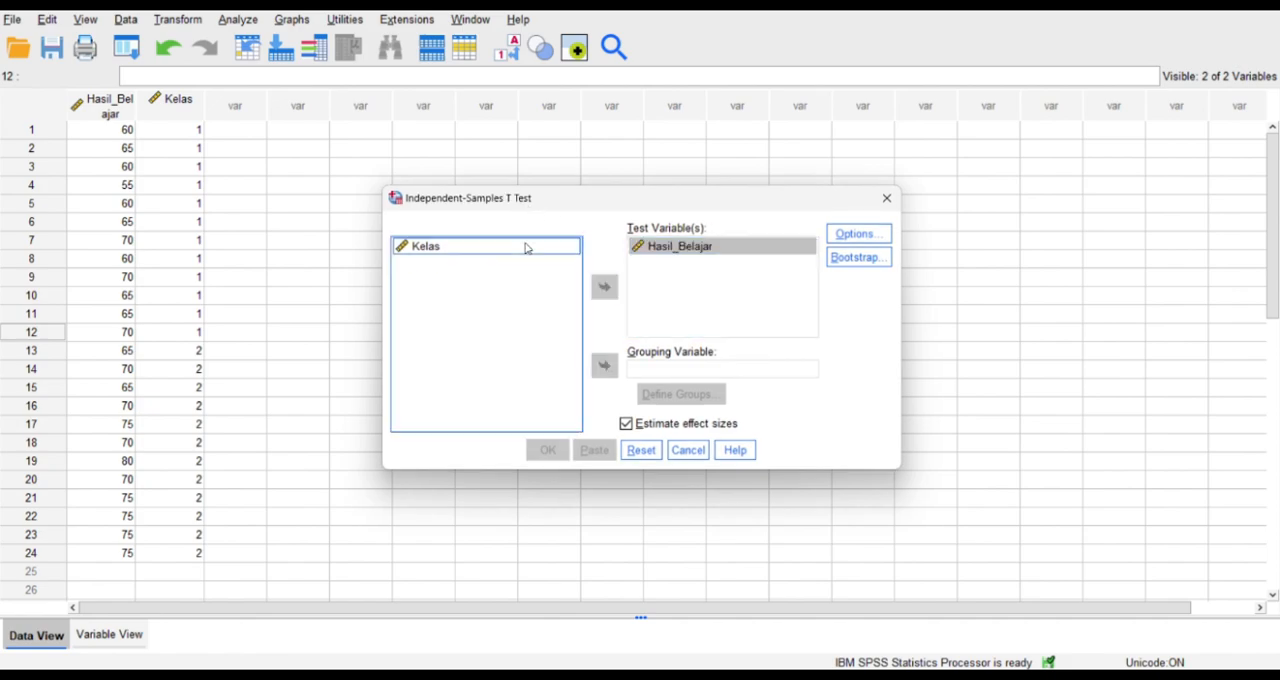
{"action": "left_click", "coordinate": [604, 365]}
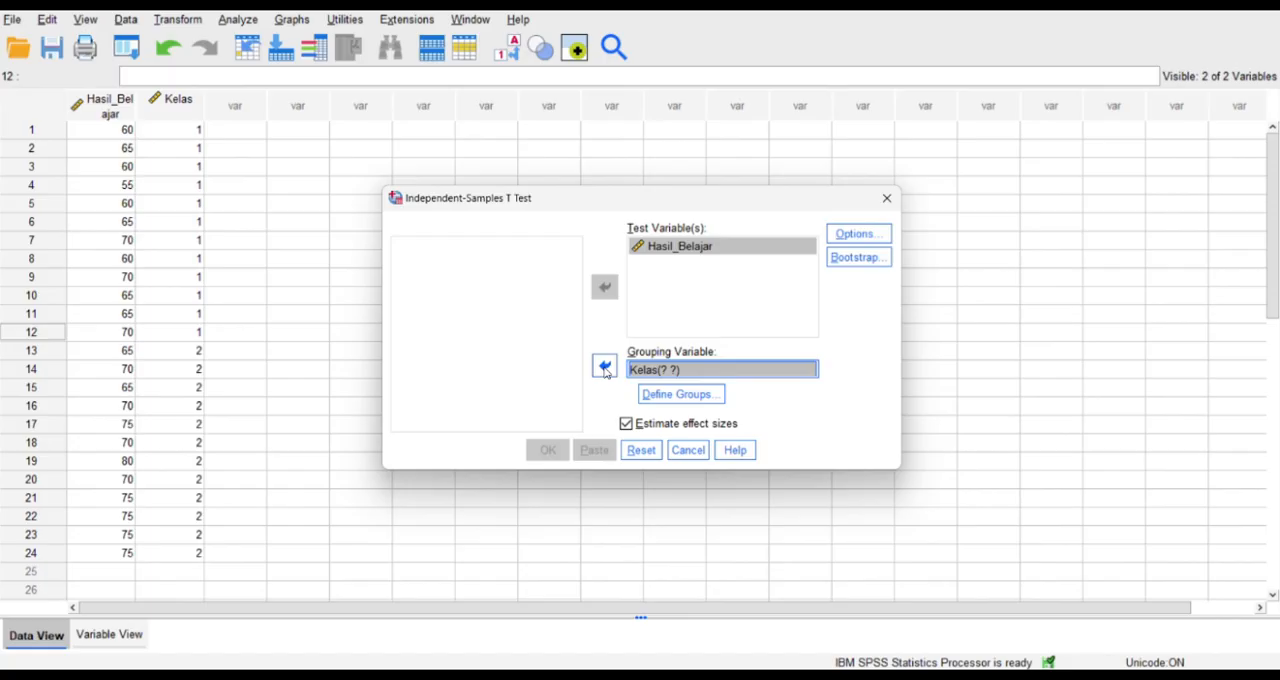
Define the Kelas groups as 1 and 2, keep the 95% confidence interval, and run the Independent-Samples T Test.
{"action": "left_click", "coordinate": [667, 397]}
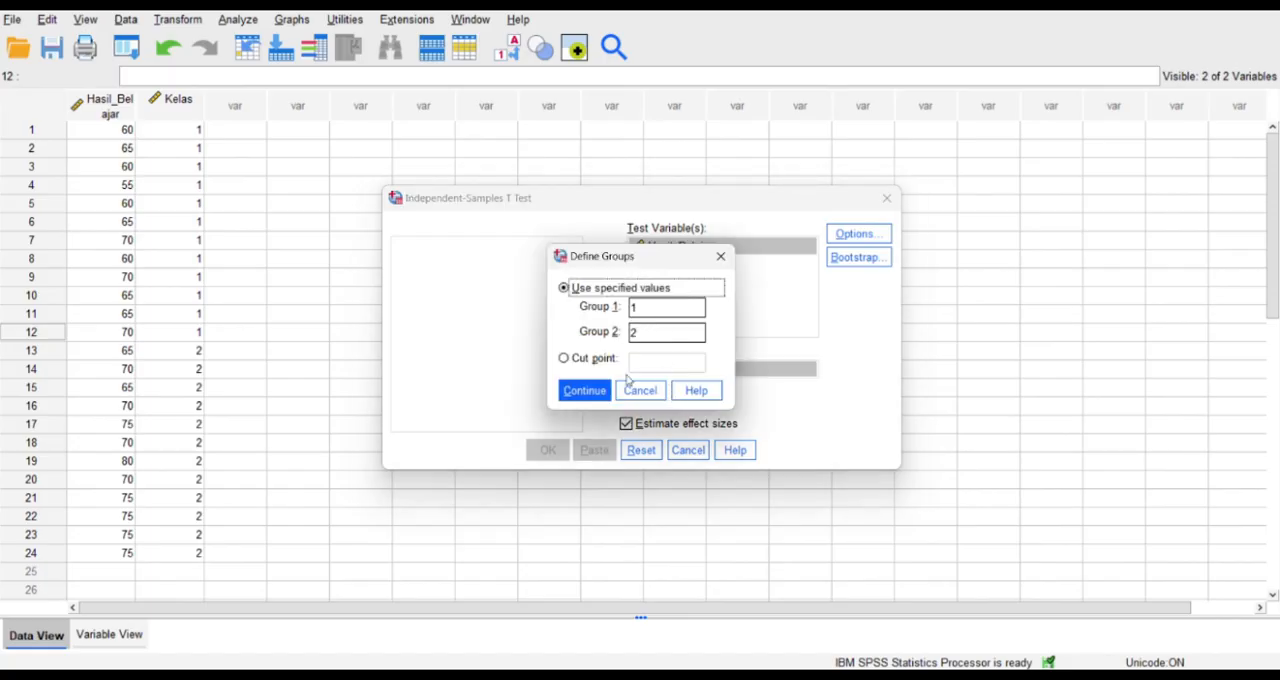
{"action": "left_click", "coordinate": [588, 391]}
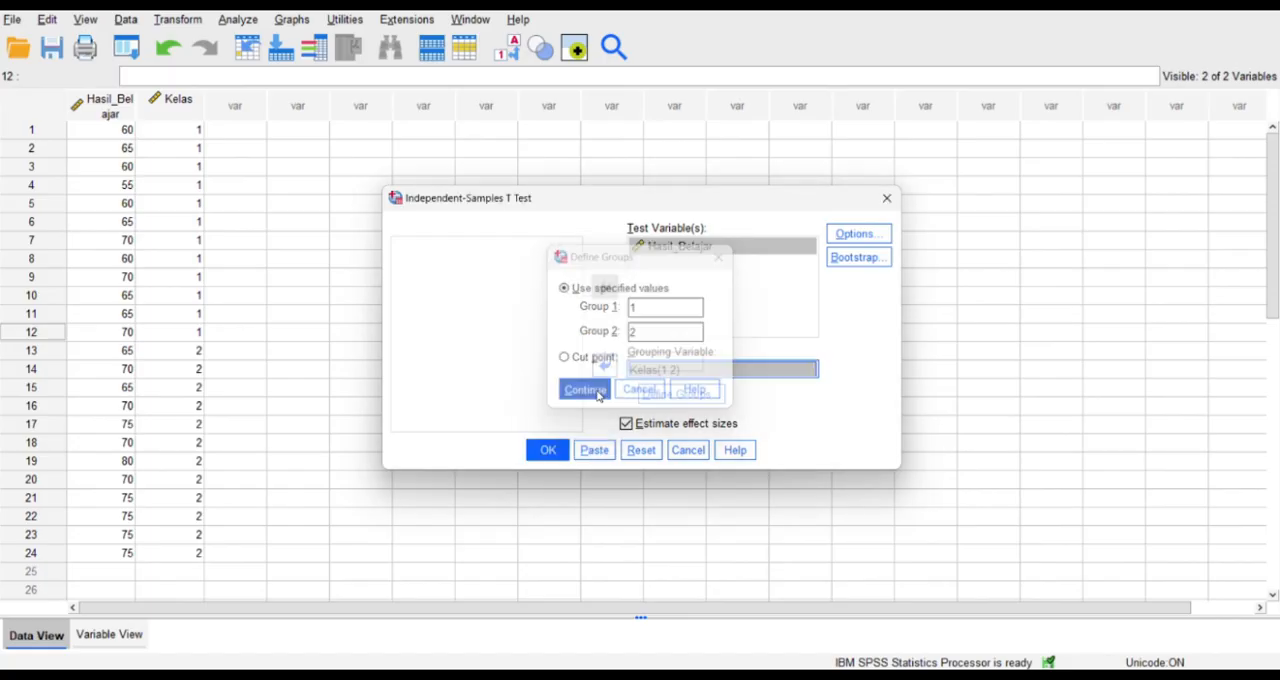
{"action": "left_click", "coordinate": [849, 233]}
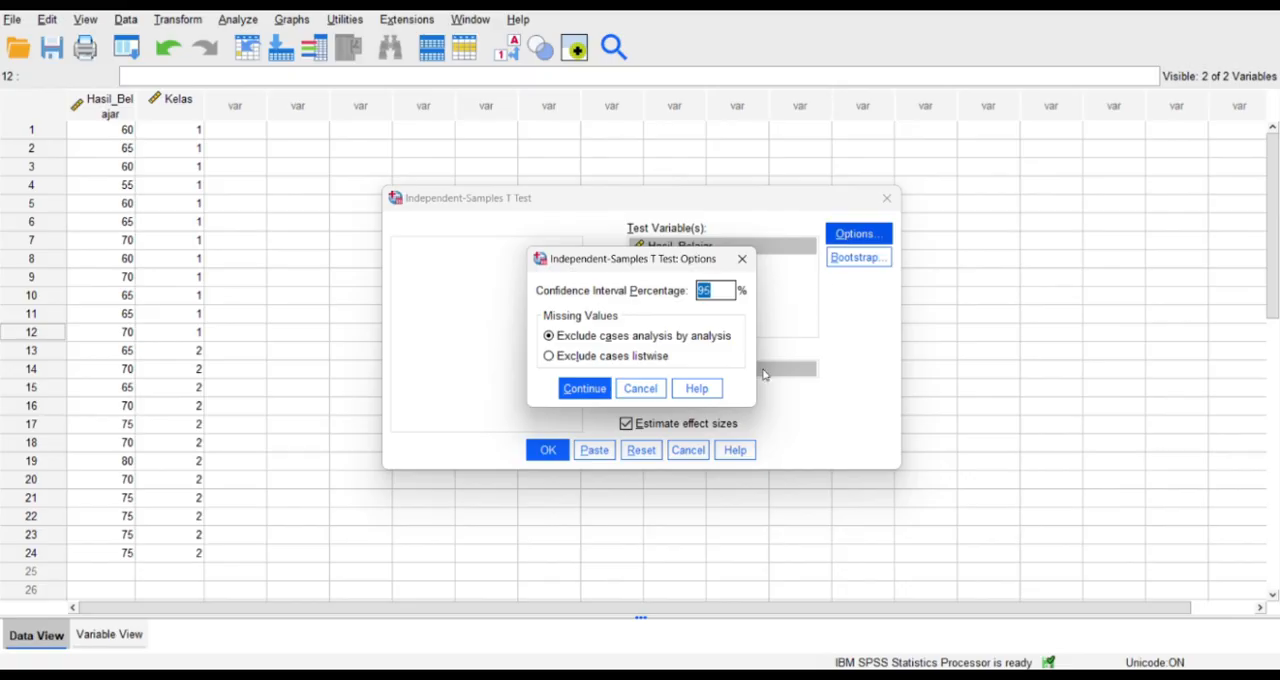
{"action": "left_click", "coordinate": [587, 391]}
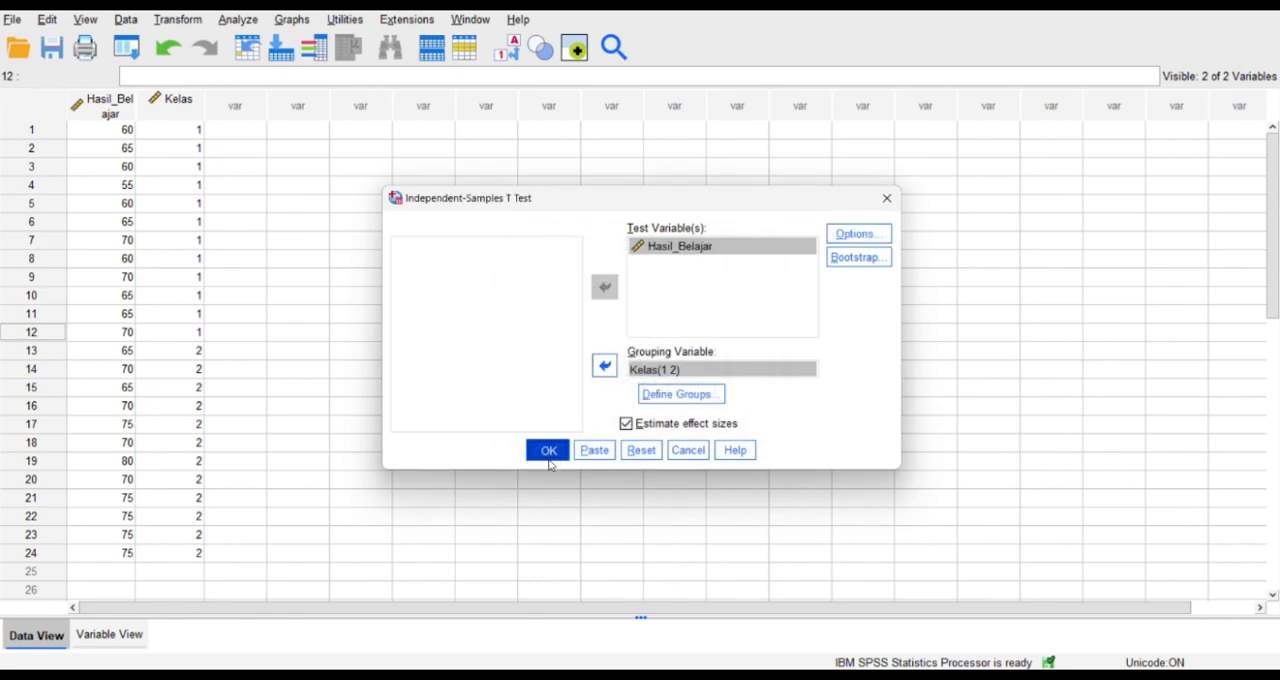
{"action": "left_click", "coordinate": [548, 452]}
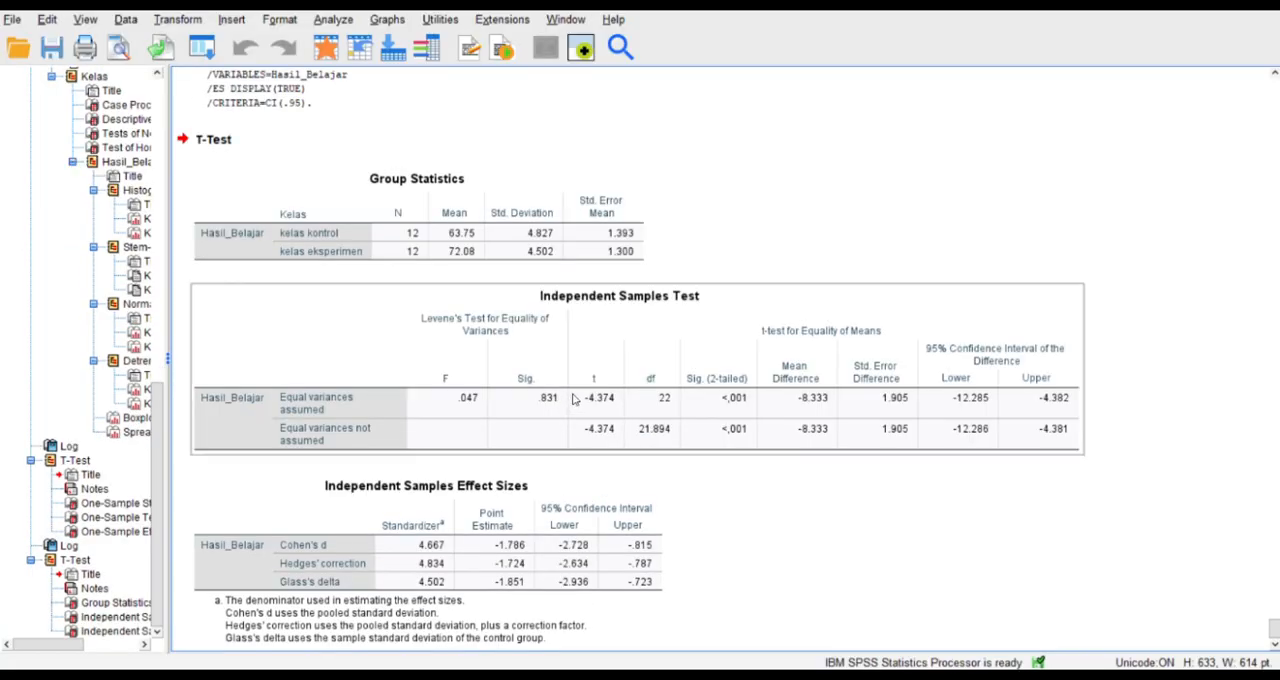
{"action": "scroll", "coordinate": [573, 398], "scroll_direction": "down", "scroll_amount": 1}
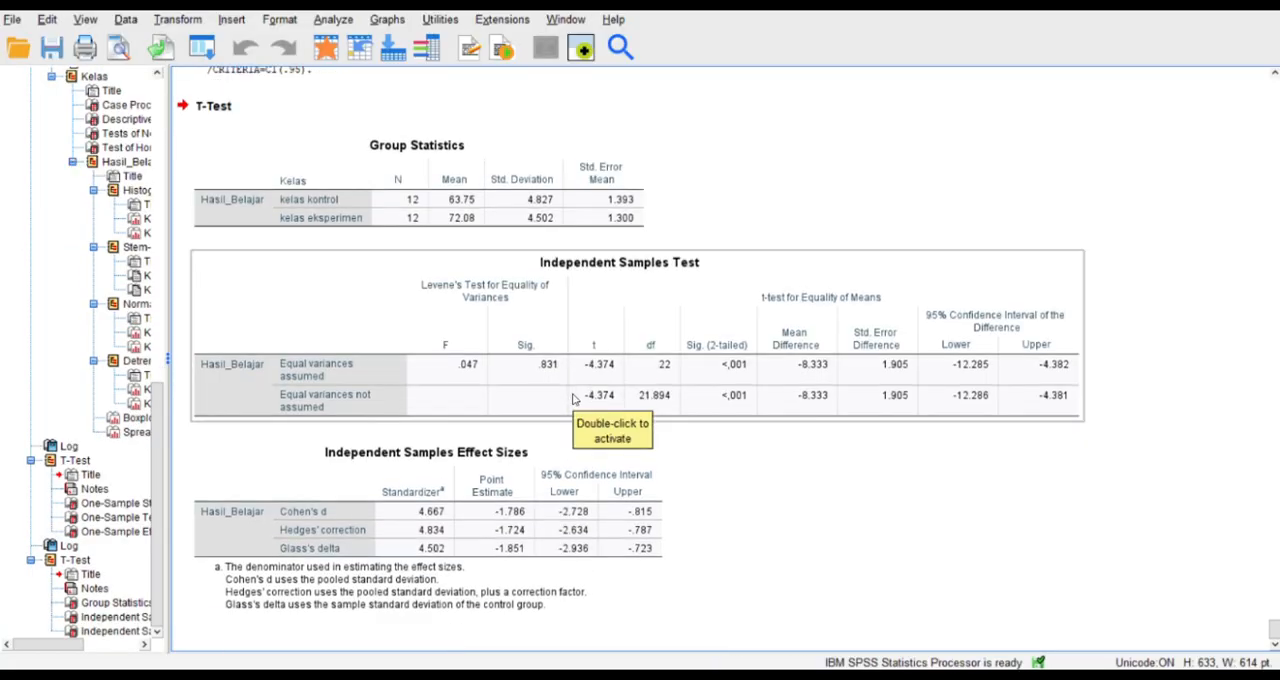
Compare the One-Sample T Test output with the Independent-Samples T Test output for Hasil_Belajar.
{"action": "scroll", "coordinate": [573, 398], "scroll_direction": "up", "scroll_amount": 12}
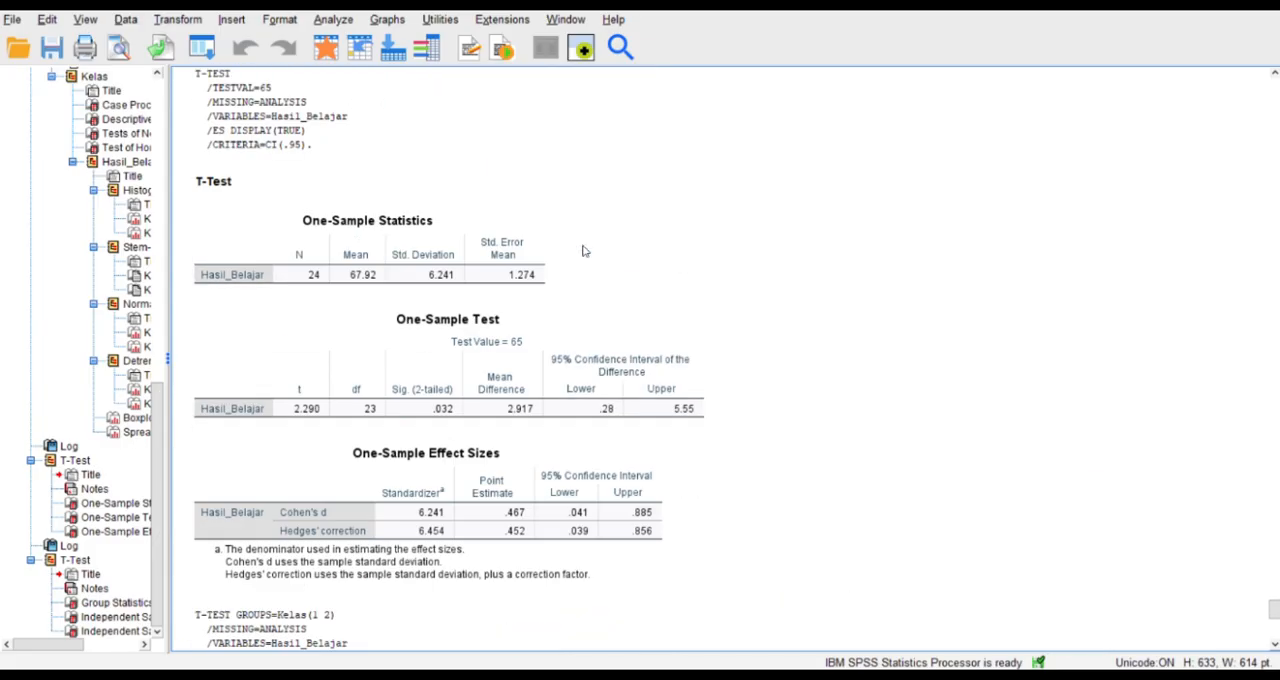
{"action": "scroll", "coordinate": [585, 251], "scroll_direction": "down", "scroll_amount": 18}
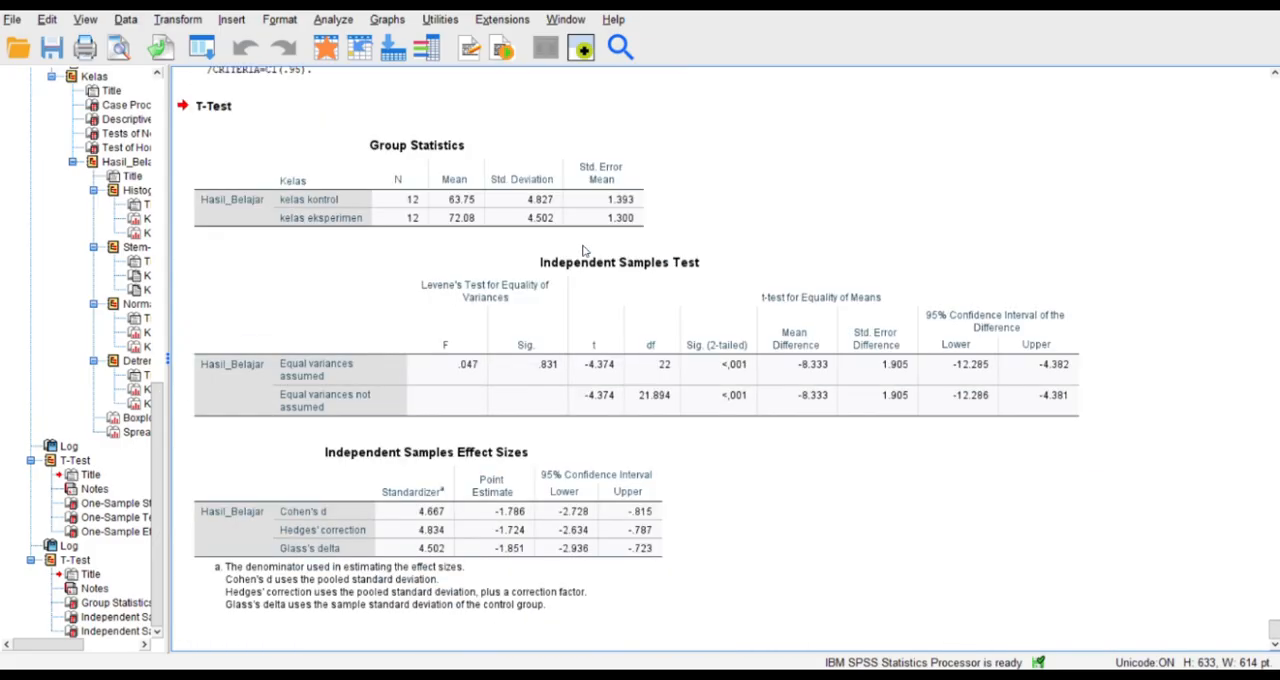
{"action": "scroll", "coordinate": [585, 251], "scroll_direction": "up", "scroll_amount": 15}
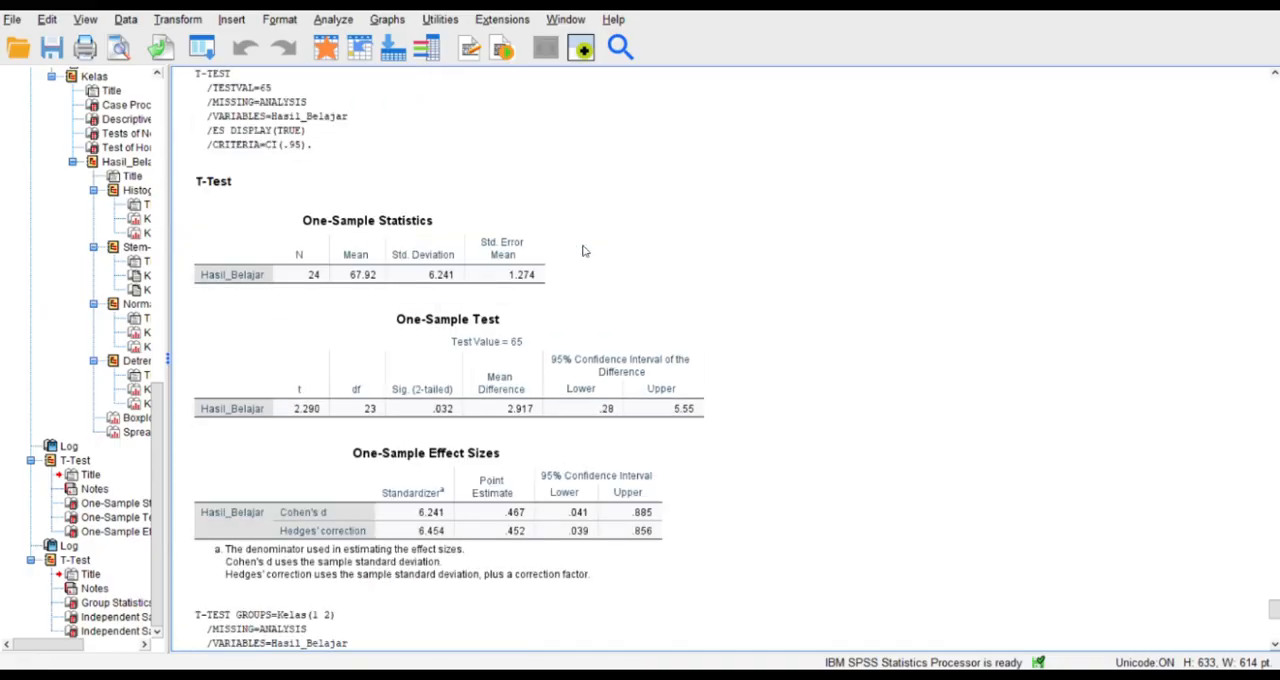
{"action": "scroll", "coordinate": [585, 251], "scroll_direction": "down", "scroll_amount": 15}
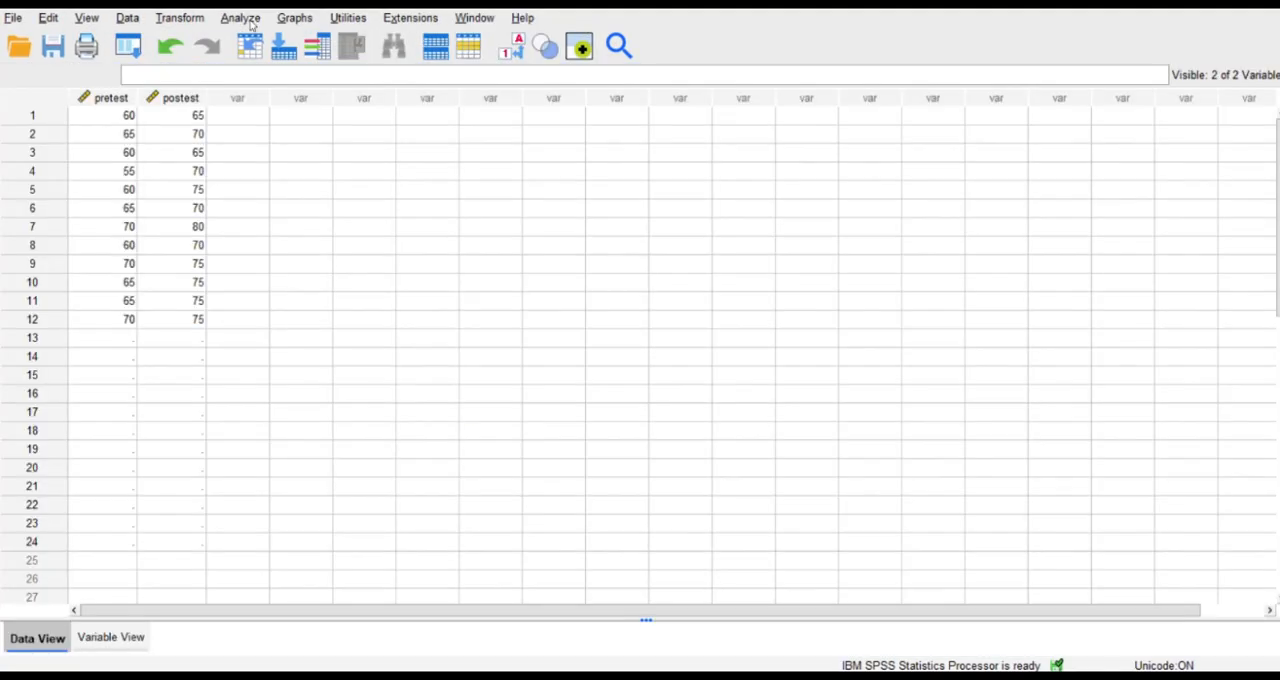
Set up a Paired-Samples T Test in the pretest–postest dataset with pretest as Variable1 and postest as Variable2 of pair 1.
{"action": "left_click", "coordinate": [249, 22]}
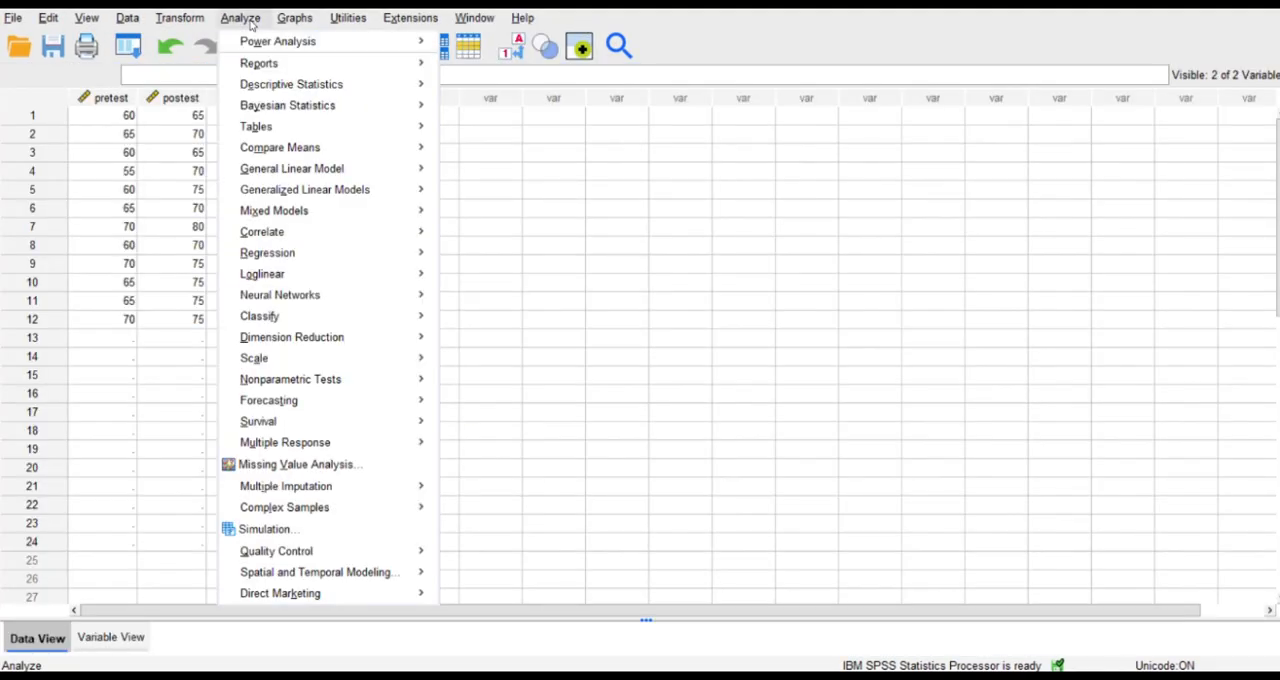
{"action": "mouse_move", "coordinate": [332, 152]}
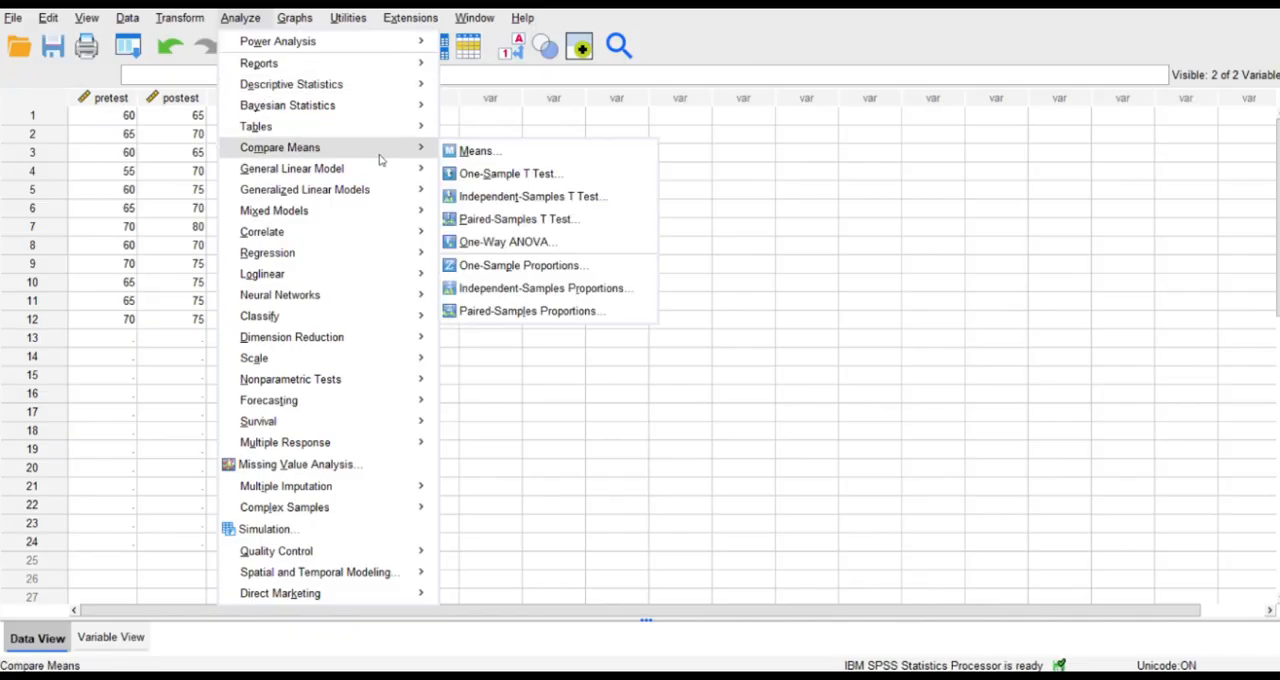
{"action": "mouse_move", "coordinate": [423, 164]}
{"action": "left_click", "coordinate": [465, 219]}
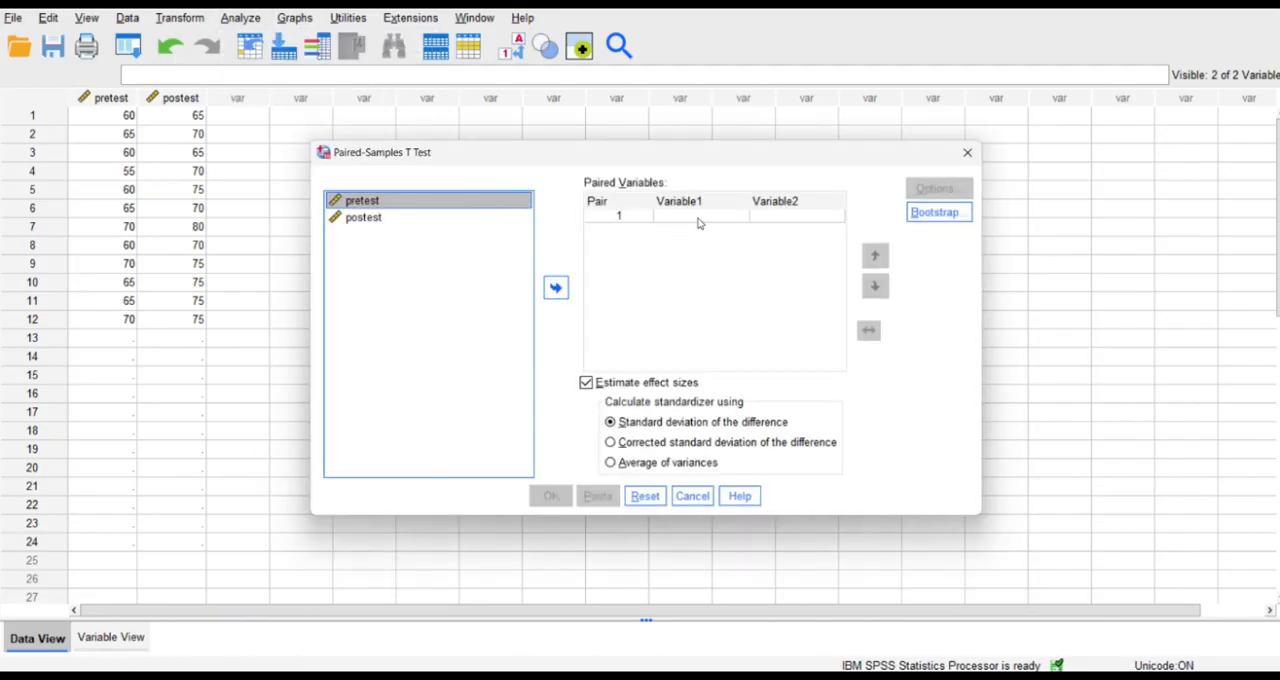
{"action": "left_click", "coordinate": [698, 216]}
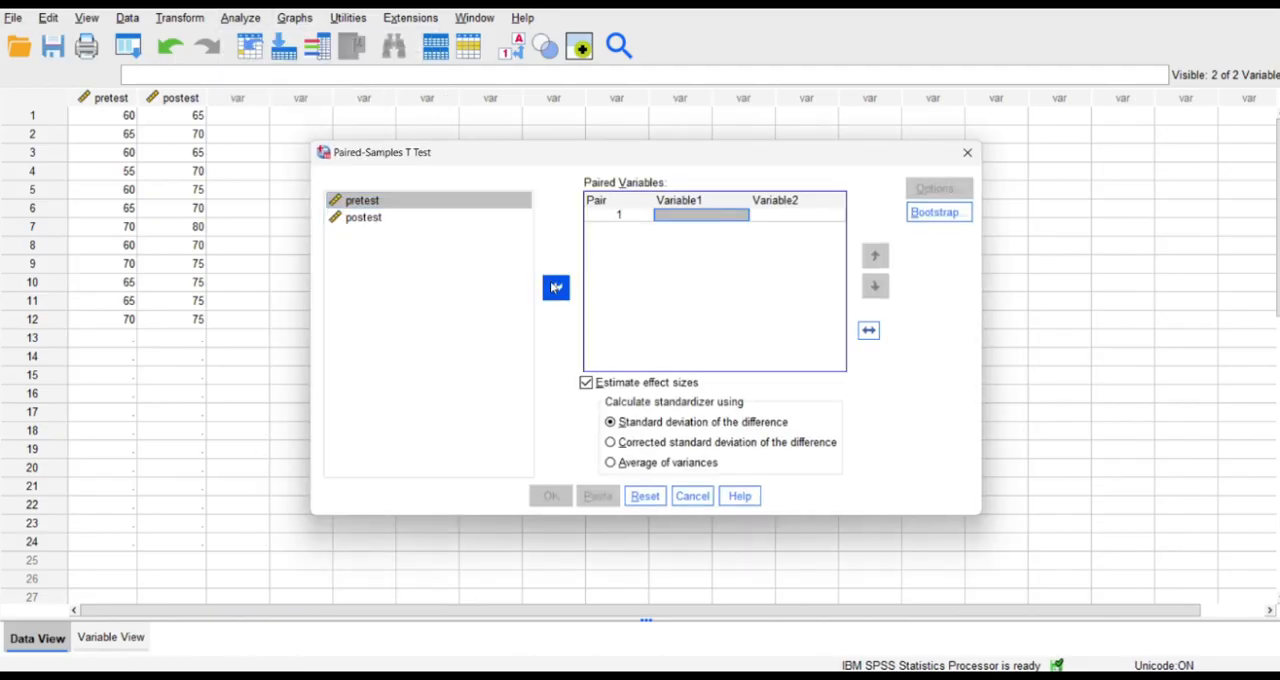
{"action": "left_click", "coordinate": [512, 204]}
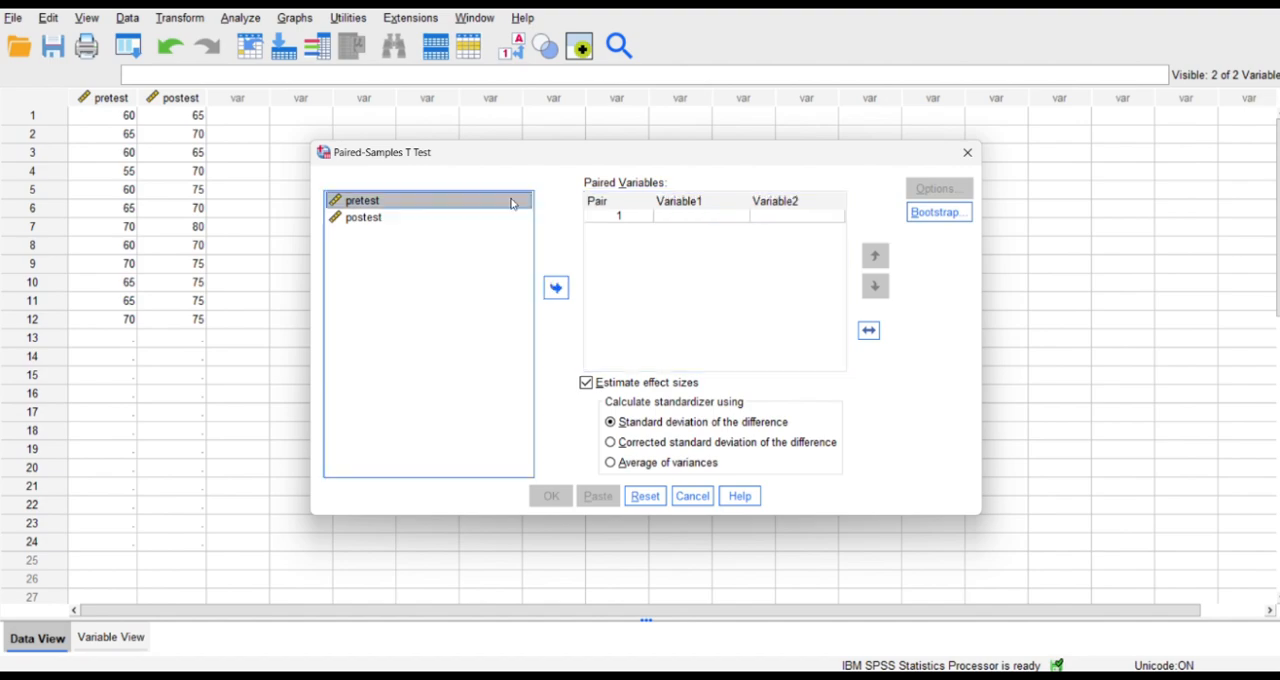
{"action": "left_click", "coordinate": [556, 288]}
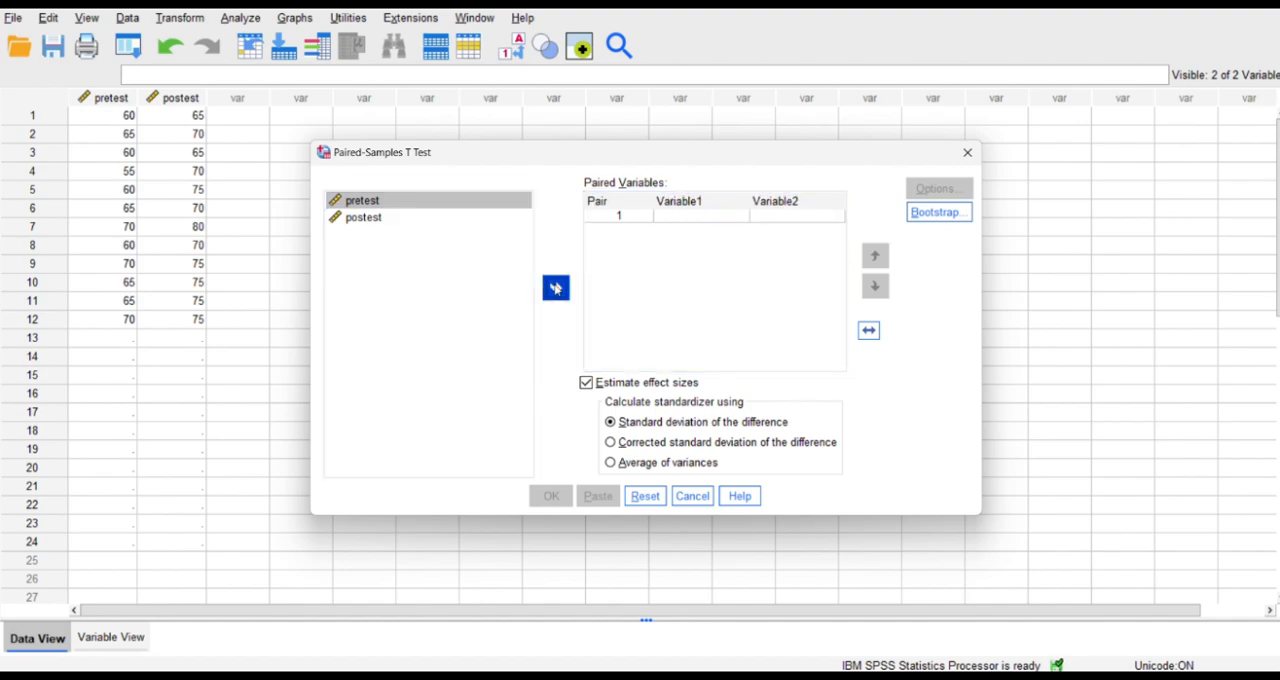
{"action": "left_click", "coordinate": [476, 223]}
{"action": "left_click", "coordinate": [556, 288]}
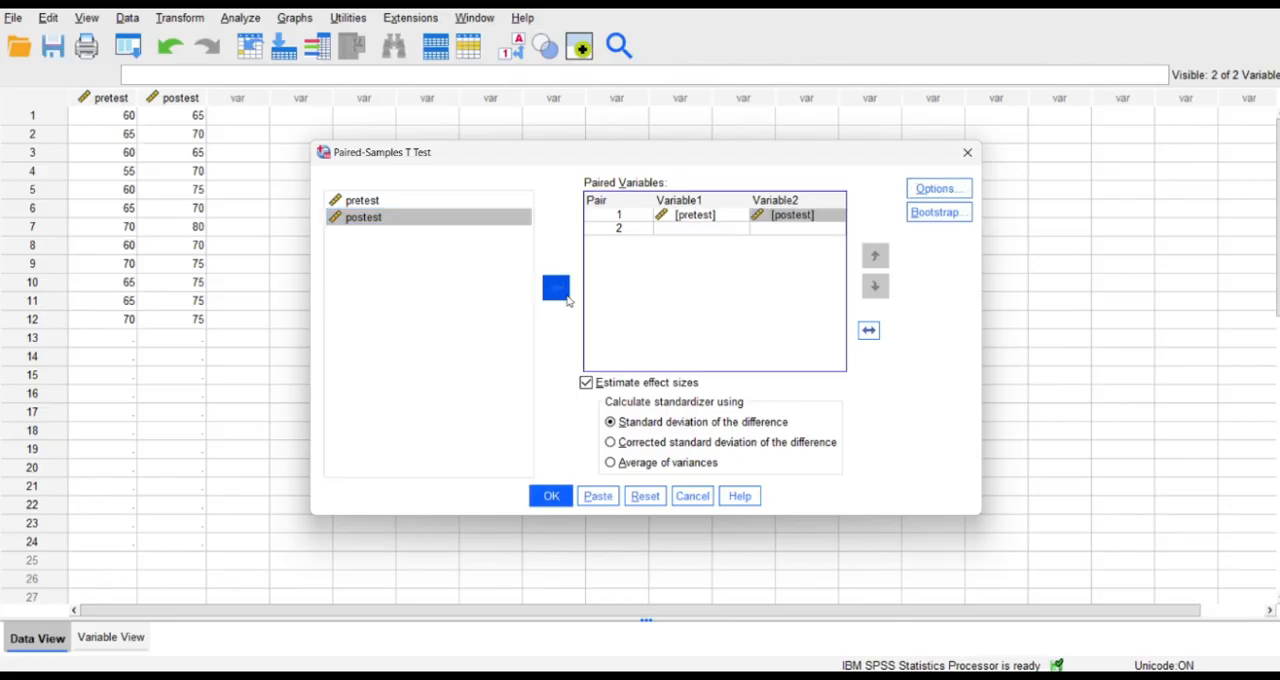
Keep the 95% confidence interval and analysis-by-analysis exclusion, run the Paired-Samples T Test, and review its output tables.
{"action": "left_click", "coordinate": [929, 191]}
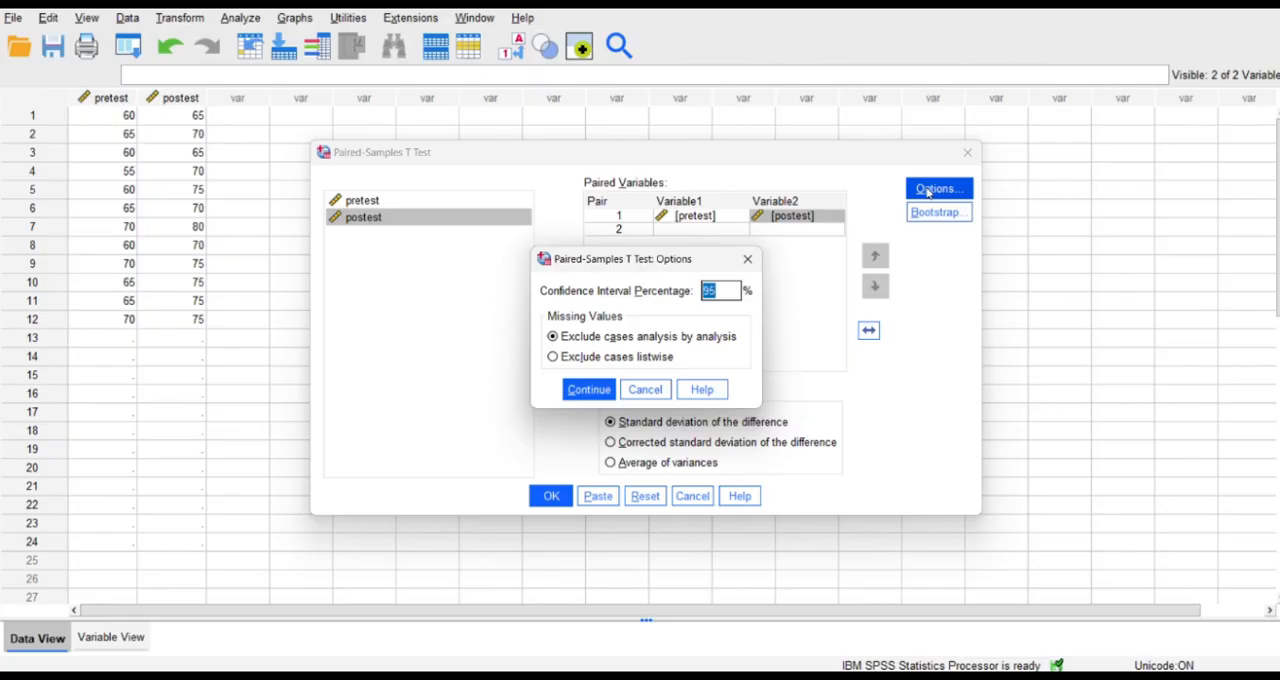
{"action": "left_click", "coordinate": [598, 392]}
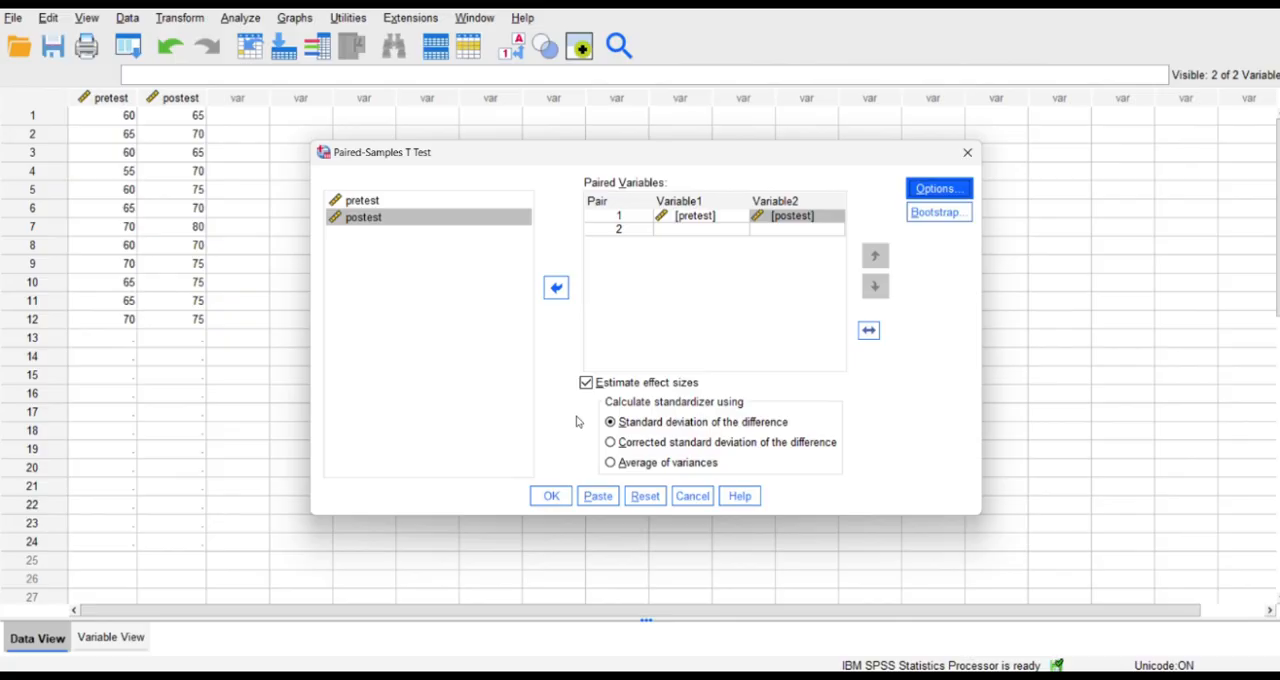
{"action": "left_click", "coordinate": [558, 497]}
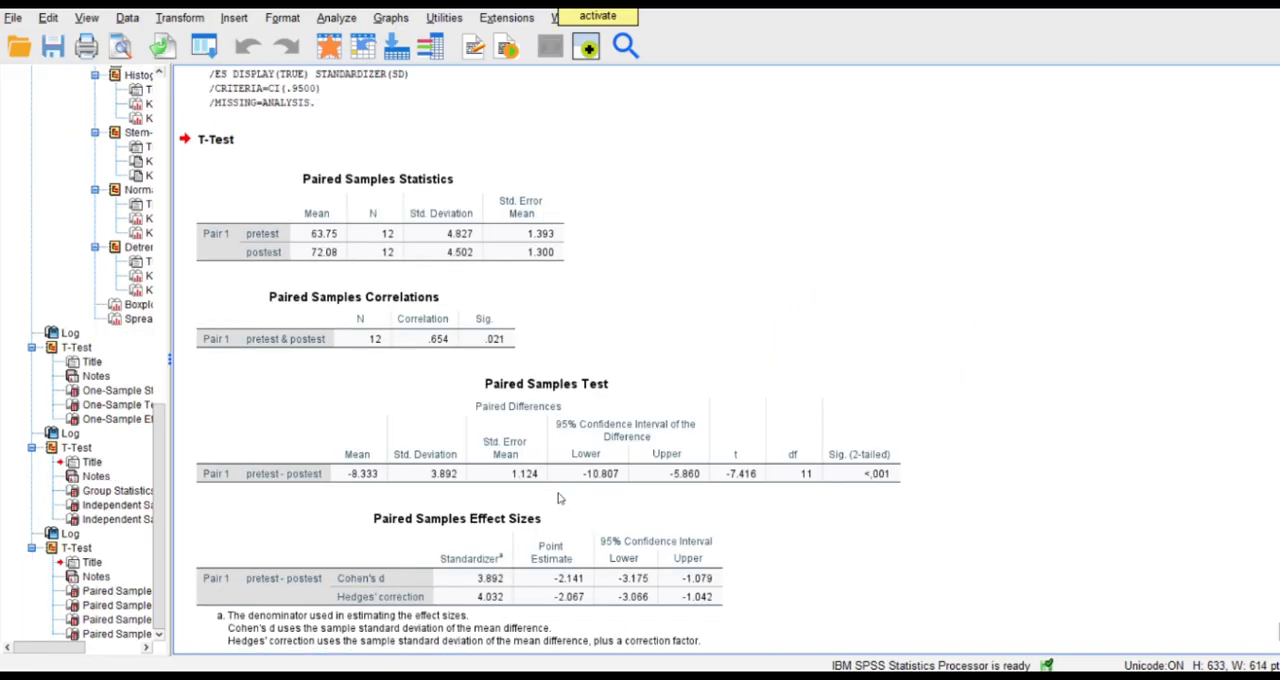
{"action": "left_click", "coordinate": [482, 354]}
{"action": "scroll", "coordinate": [482, 355], "scroll_direction": "up", "scroll_amount": 6}
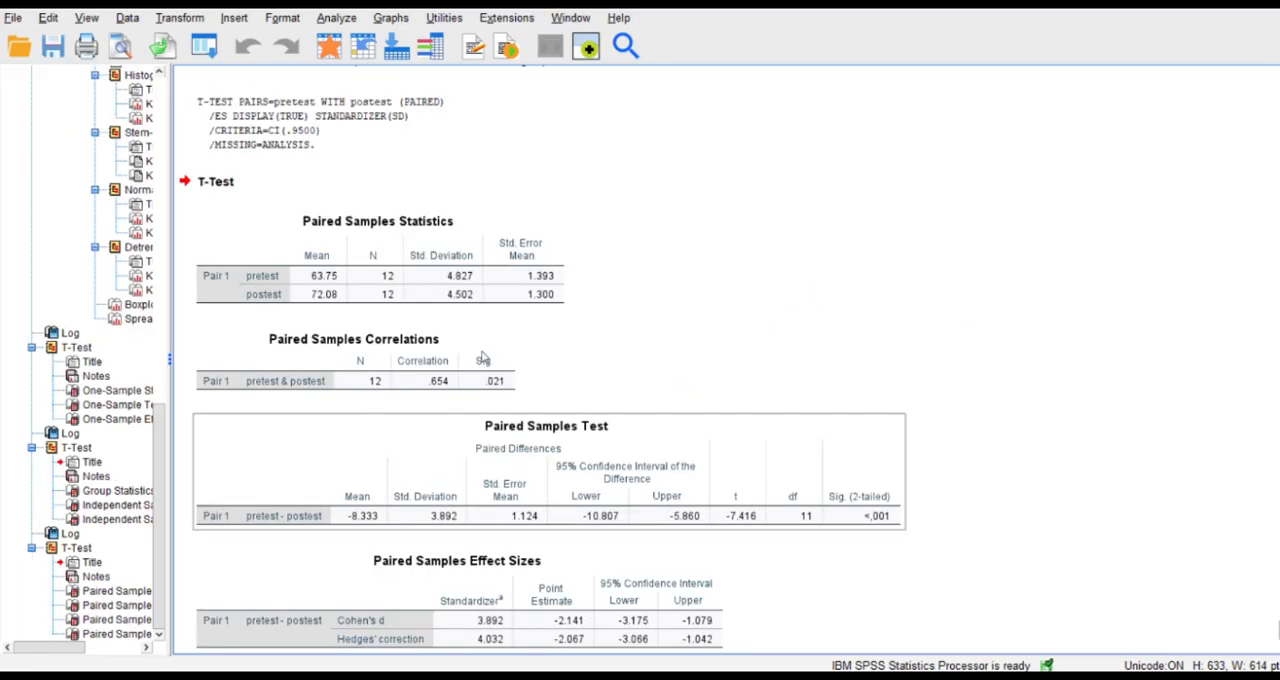
{"action": "scroll", "coordinate": [482, 356], "scroll_direction": "down", "scroll_amount": 6}
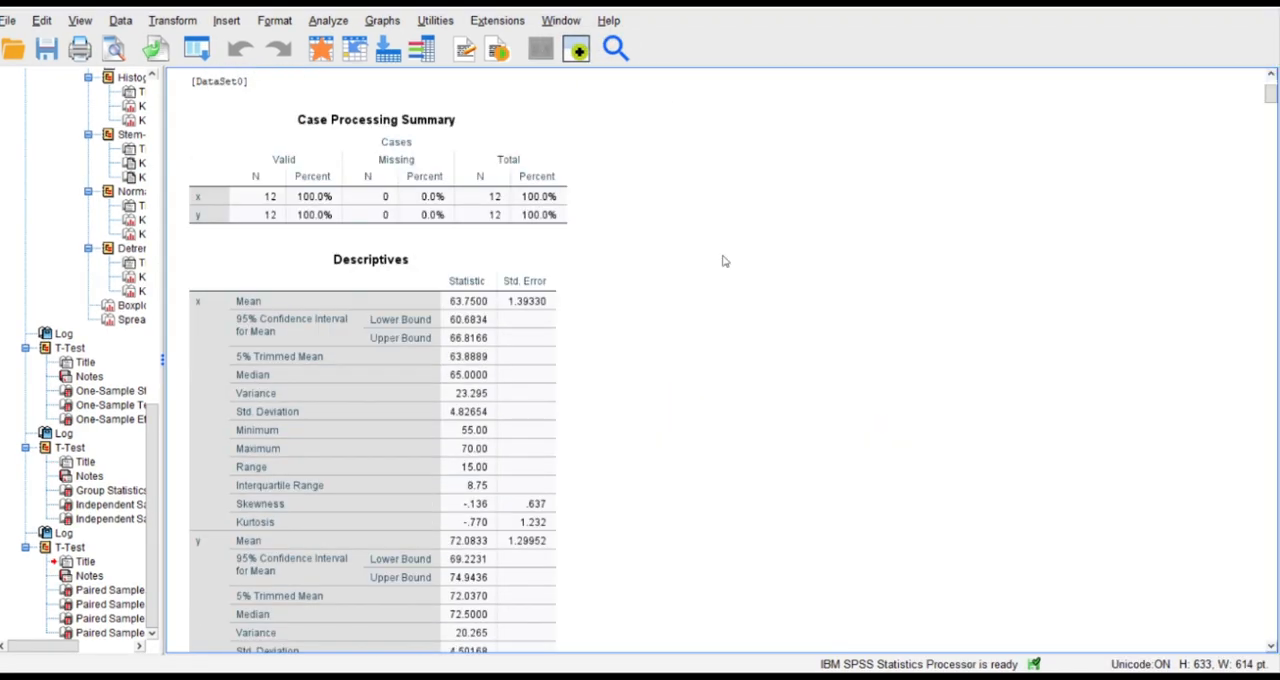
Examine the Explore output for x and y, including the descriptives, normality tests, histograms, stem-and-leaf plots, Q-Q plots and boxplots.
{"action": "scroll", "coordinate": [724, 261], "scroll_direction": "down", "scroll_amount": 9}
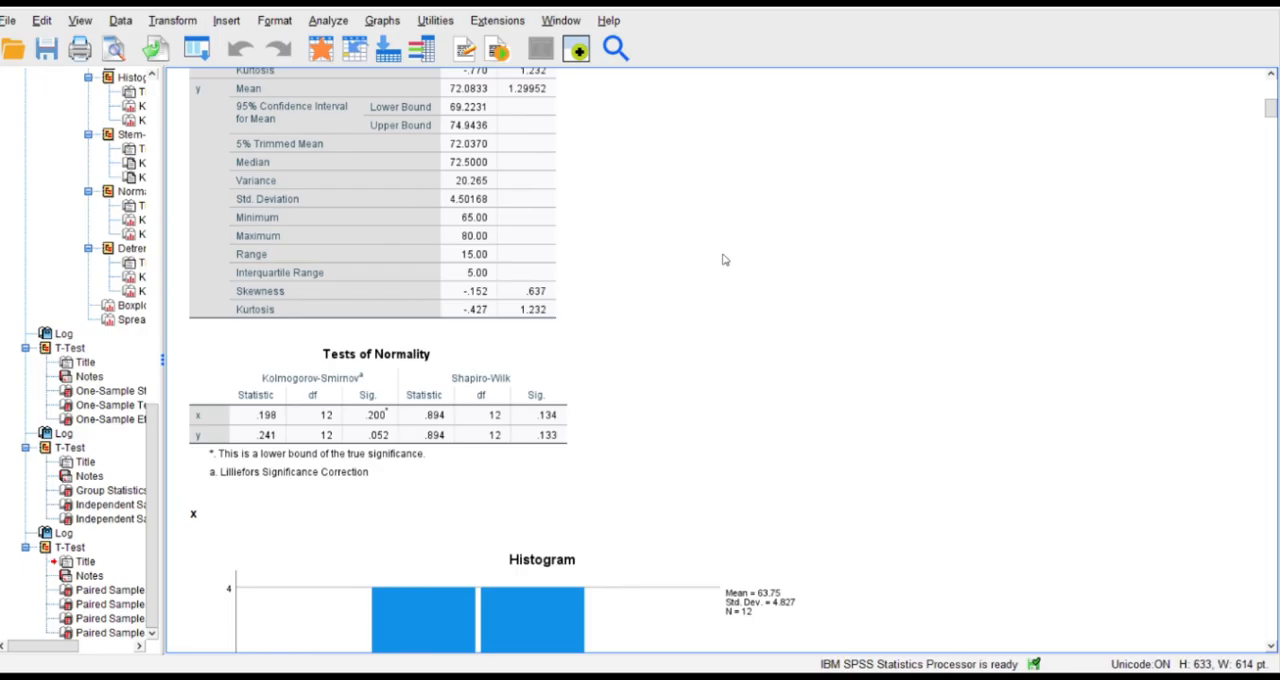
{"action": "scroll", "coordinate": [724, 250], "scroll_direction": "down", "scroll_amount": 3}
{"action": "left_click", "coordinate": [625, 357]}
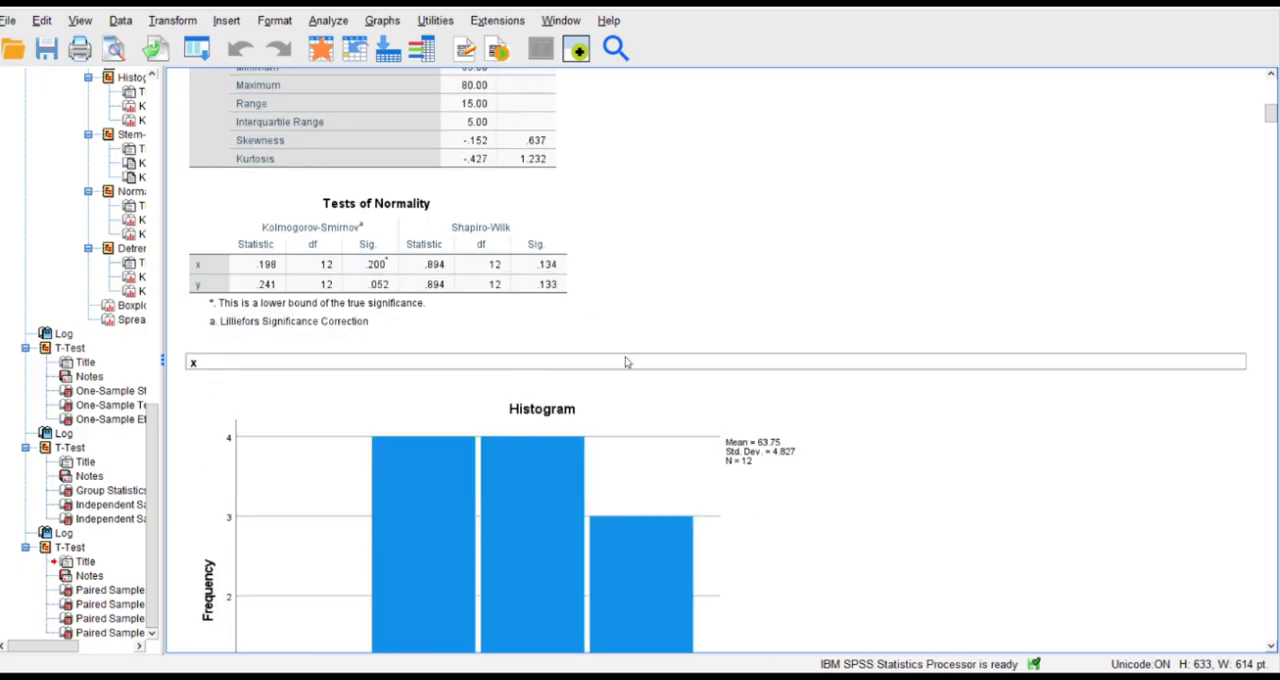
{"action": "scroll", "coordinate": [689, 286], "scroll_direction": "down", "scroll_amount": 8}
{"action": "scroll", "coordinate": [690, 287], "scroll_direction": "down", "scroll_amount": 17}
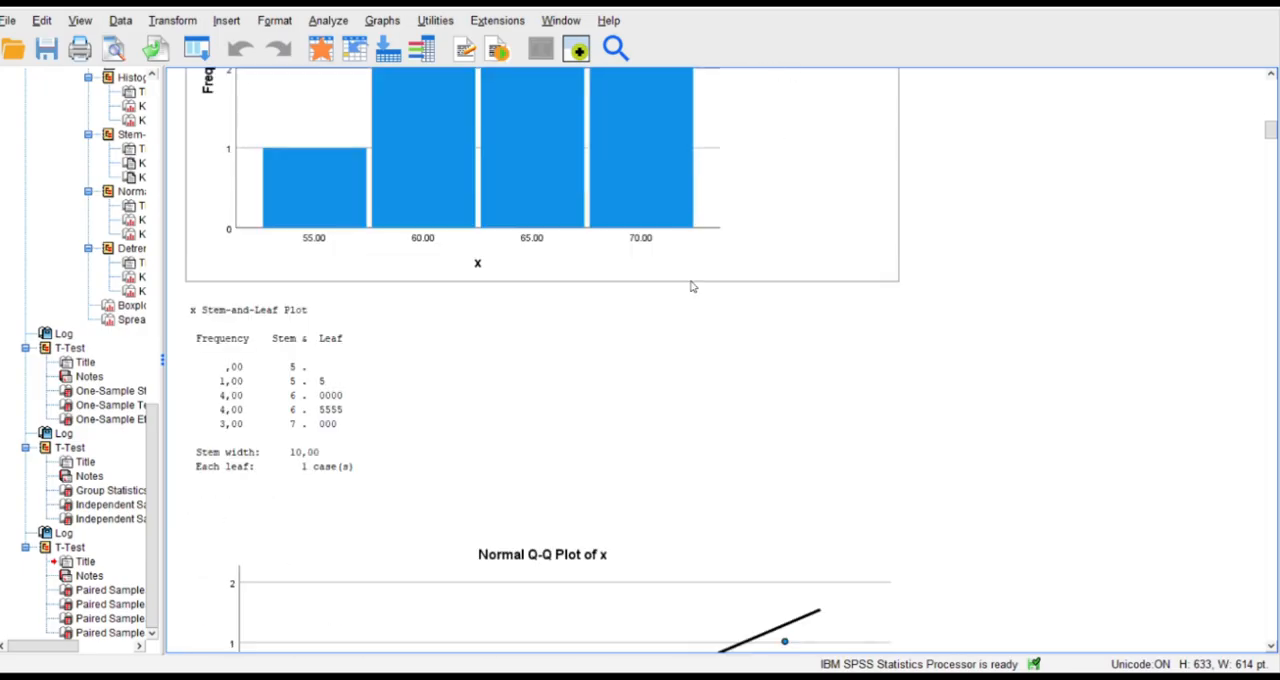
{"action": "scroll", "coordinate": [690, 287], "scroll_direction": "down", "scroll_amount": 20}
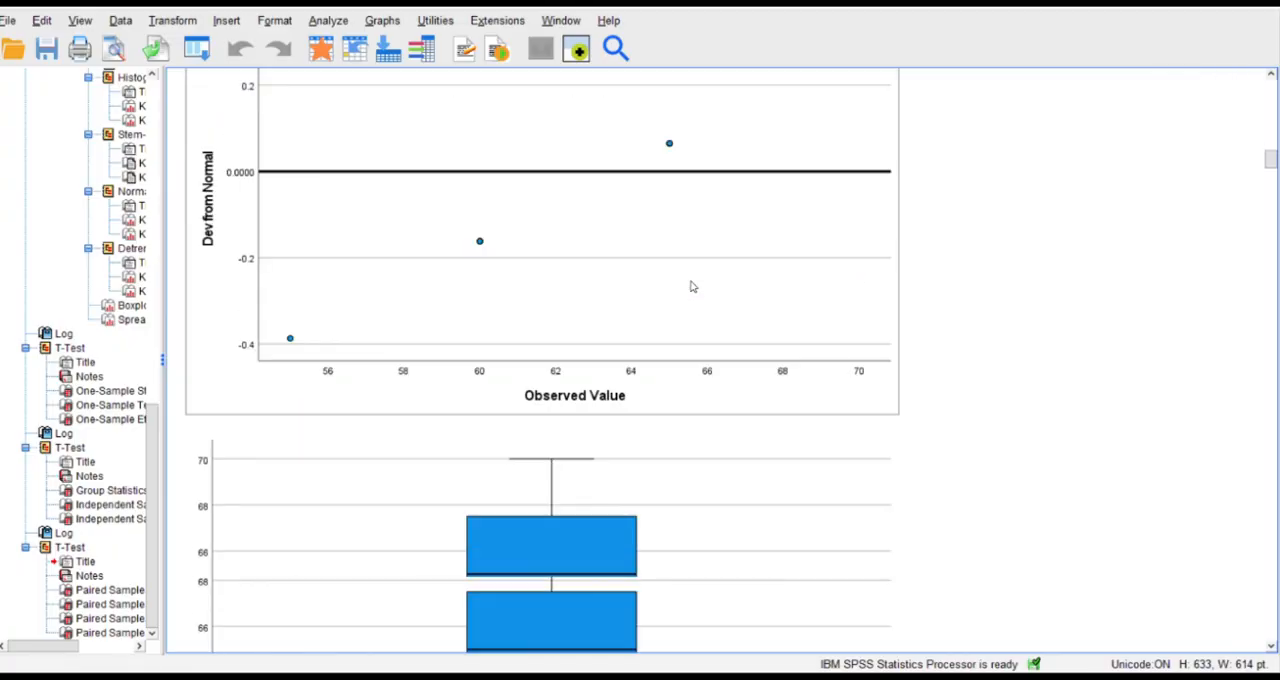
{"action": "scroll", "coordinate": [690, 287], "scroll_direction": "down", "scroll_amount": 14}
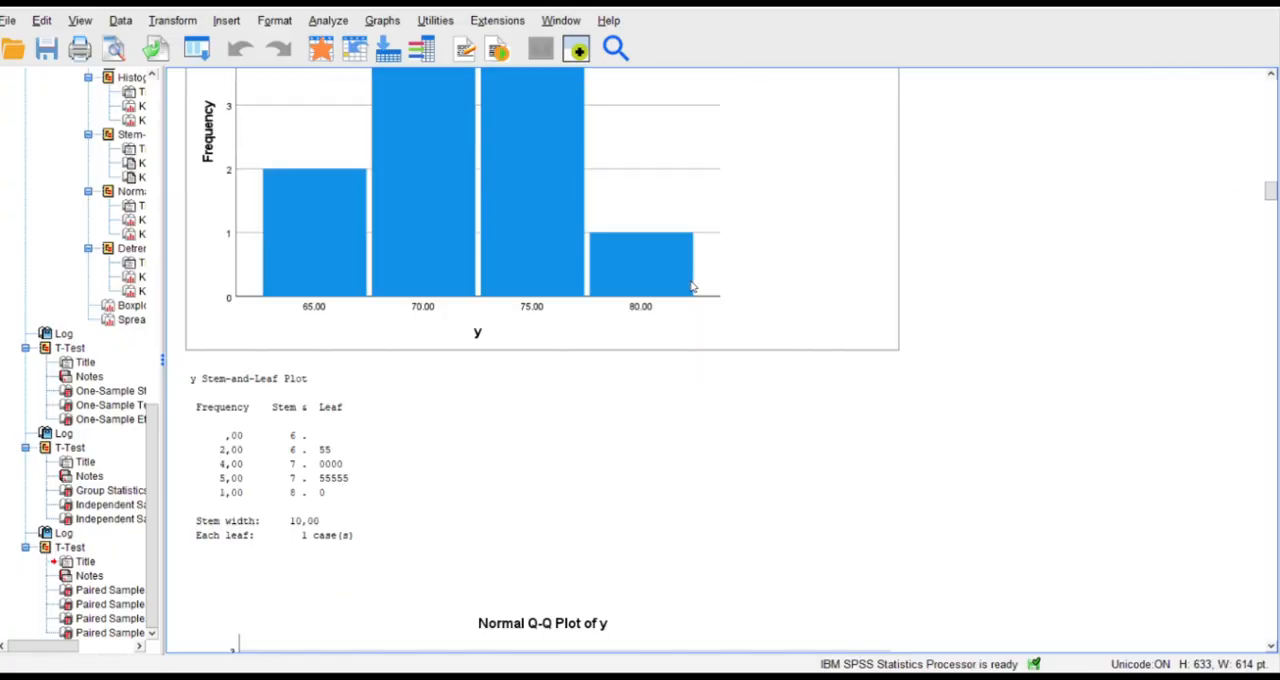
{"action": "scroll", "coordinate": [690, 287], "scroll_direction": "down", "scroll_amount": 20}
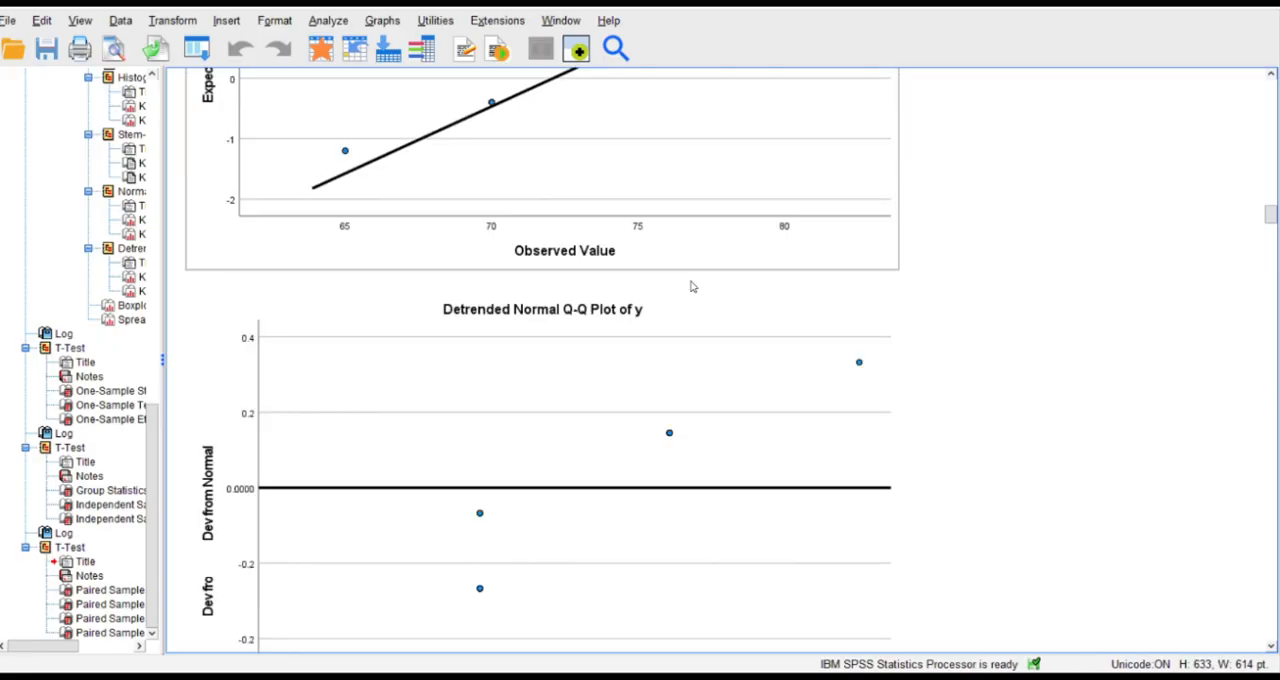
{"action": "scroll", "coordinate": [690, 287], "scroll_direction": "down", "scroll_amount": 11}
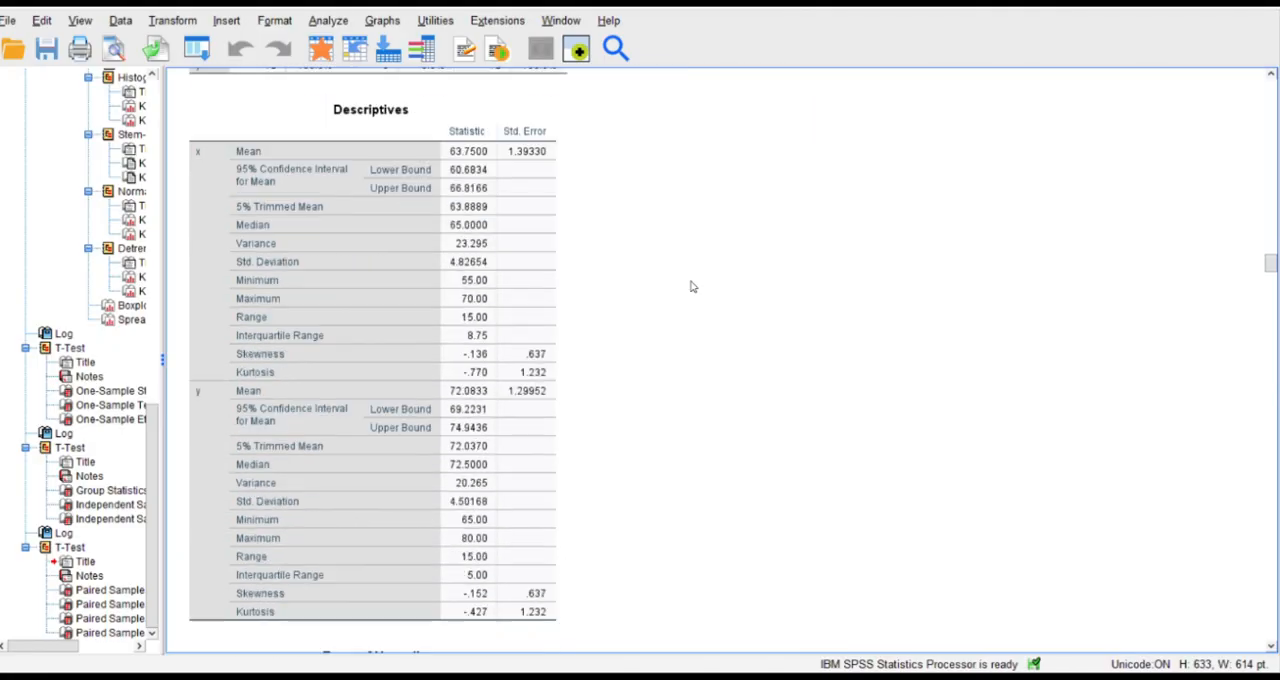
{"action": "scroll", "coordinate": [690, 287], "scroll_direction": "down", "scroll_amount": 5}
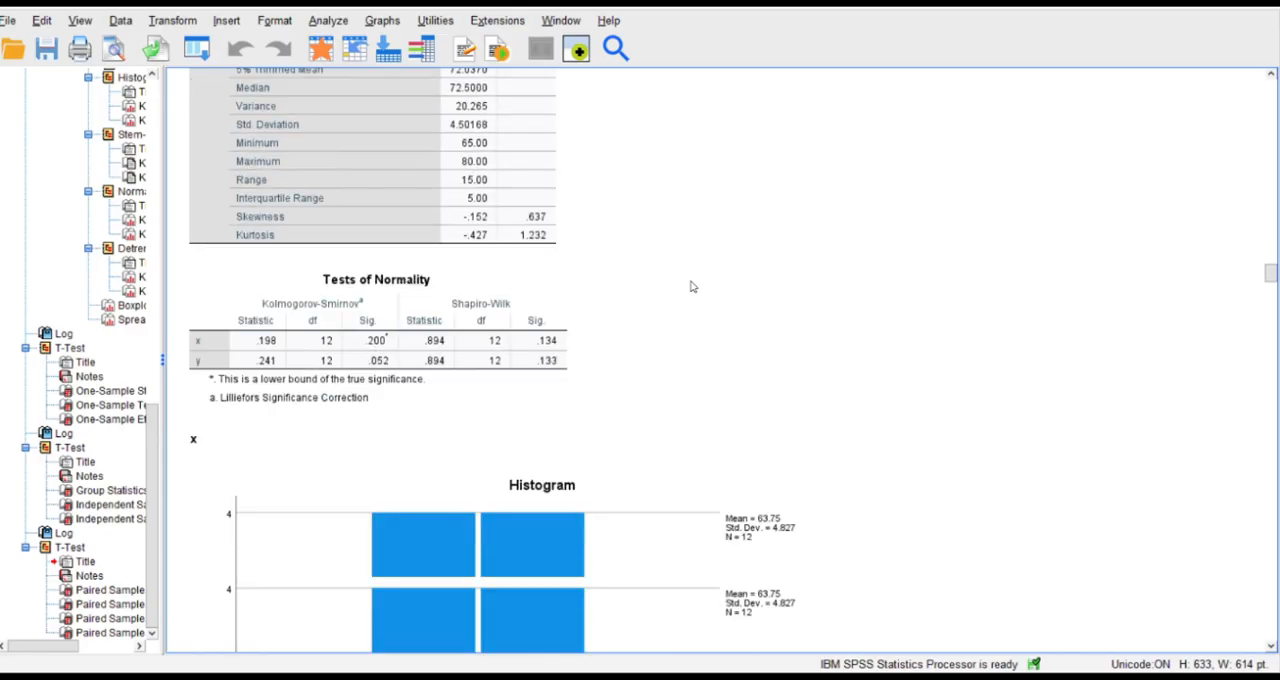
{"action": "scroll", "coordinate": [690, 287], "scroll_direction": "down", "scroll_amount": 8}
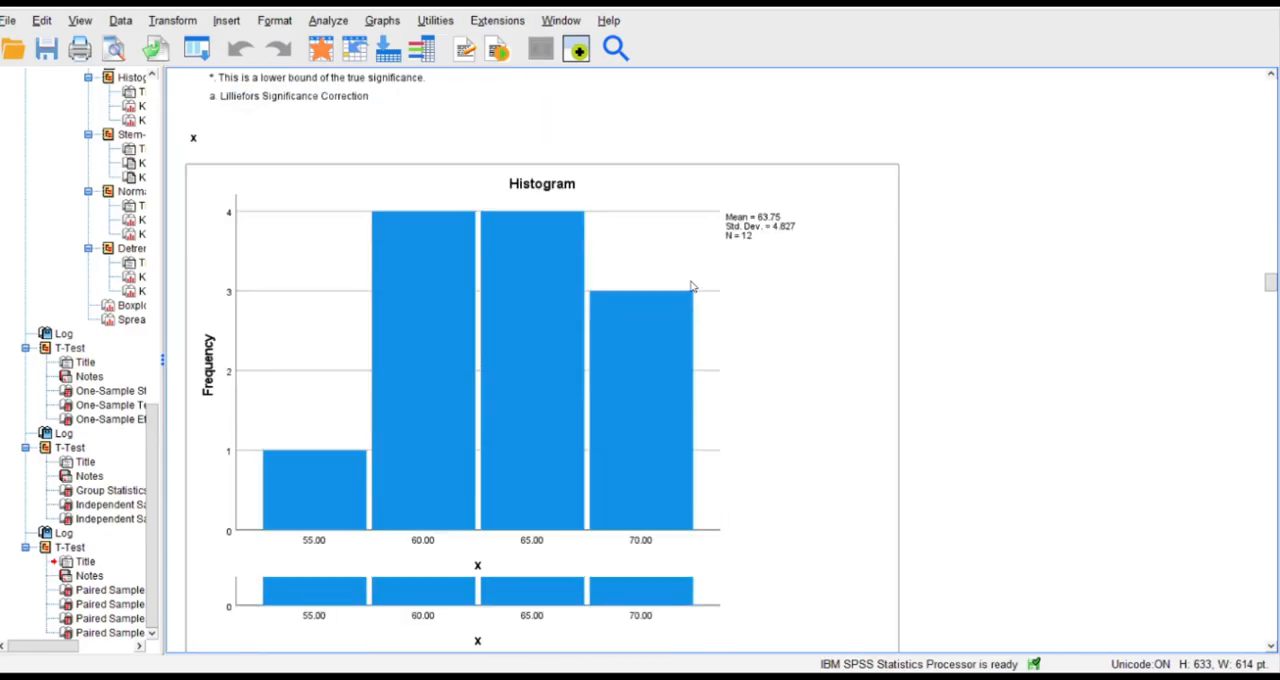
{"action": "scroll", "coordinate": [690, 287], "scroll_direction": "down", "scroll_amount": 6}
{"action": "scroll", "coordinate": [690, 287], "scroll_direction": "down", "scroll_amount": 3}
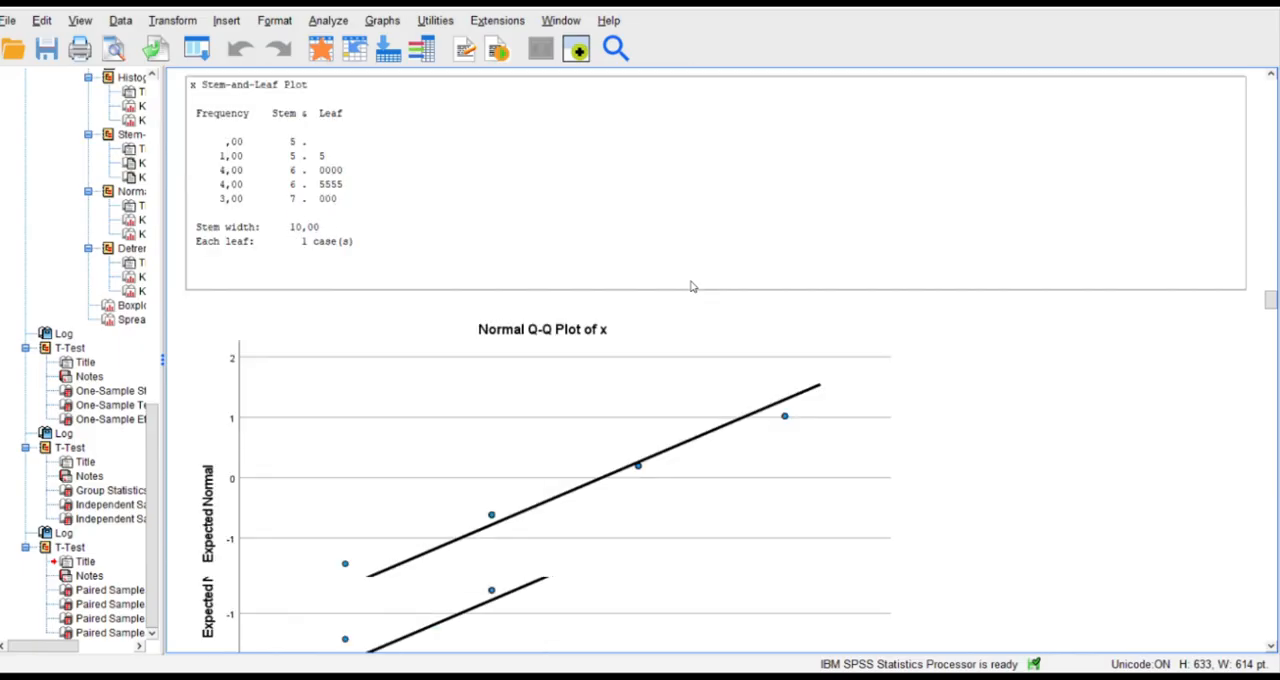
{"action": "scroll", "coordinate": [690, 287], "scroll_direction": "down", "scroll_amount": 14}
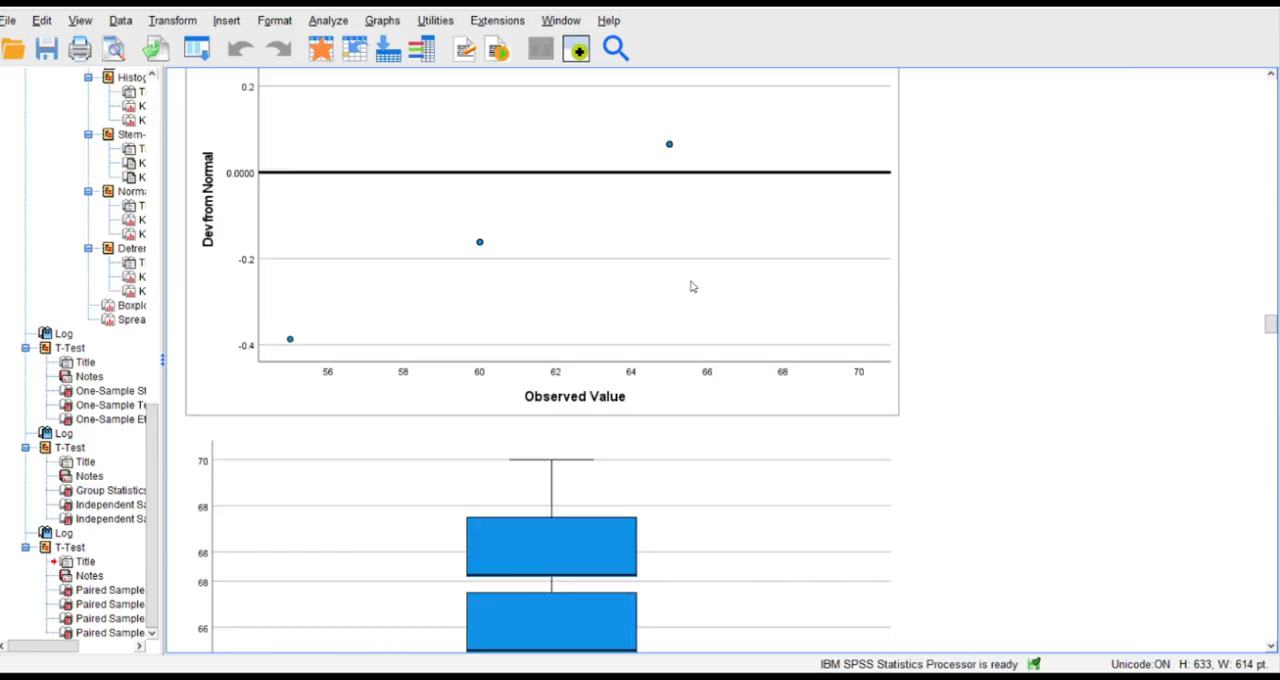
{"action": "scroll", "coordinate": [690, 287], "scroll_direction": "down", "scroll_amount": 20}
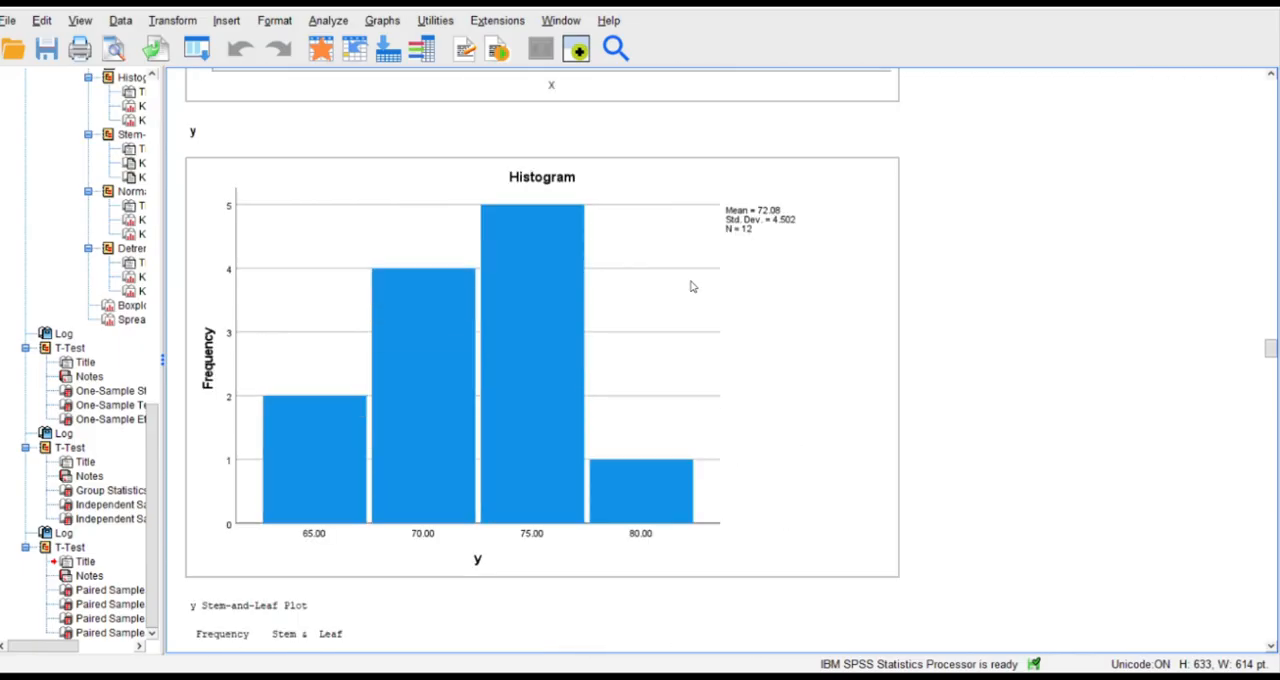
{"action": "scroll", "coordinate": [690, 287], "scroll_direction": "down", "scroll_amount": 16}
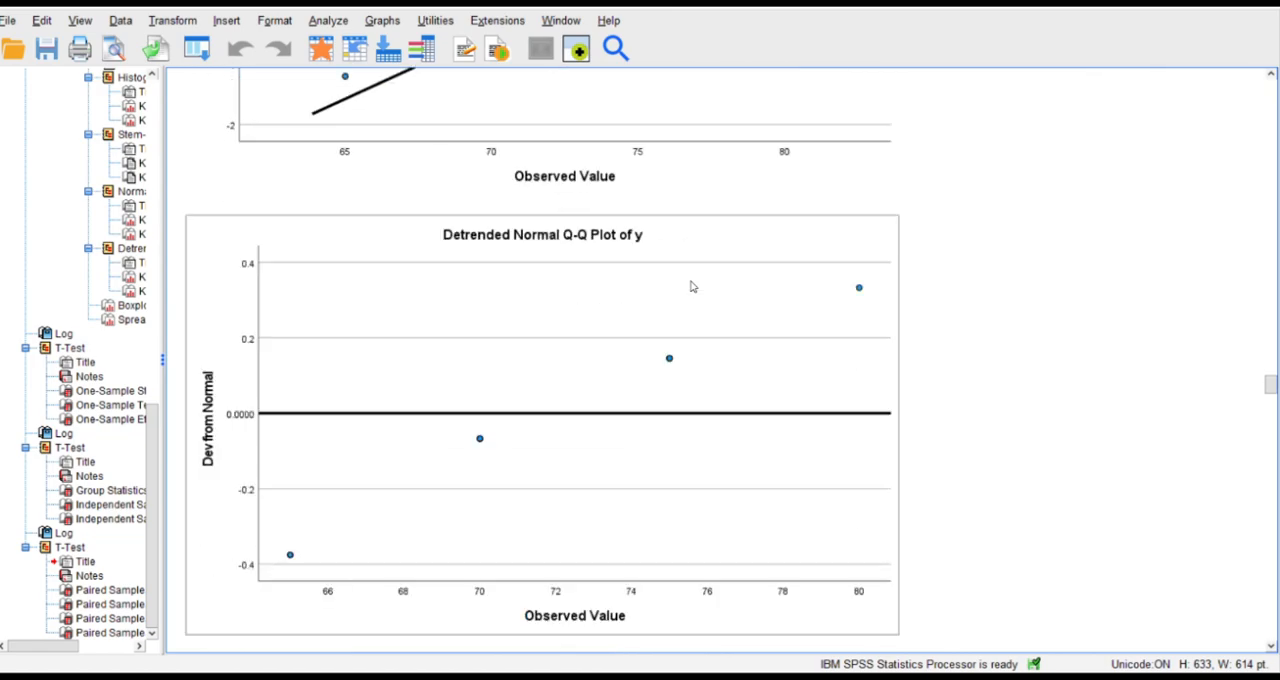
Review the Explore output for Hasil_Belajar by Kelas and the one-sample, independent-samples and paired-samples T Test results.
{"action": "scroll", "coordinate": [690, 287], "scroll_direction": "down", "scroll_amount": 18}
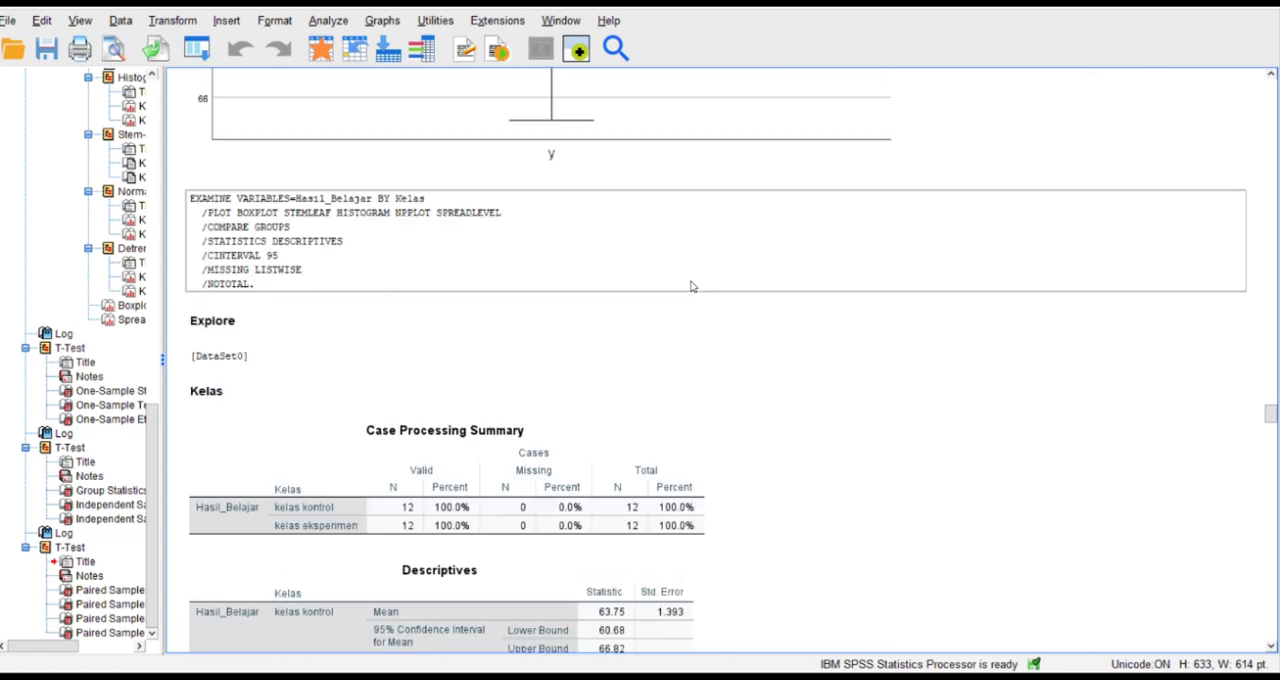
{"action": "scroll", "coordinate": [690, 287], "scroll_direction": "down", "scroll_amount": 12}
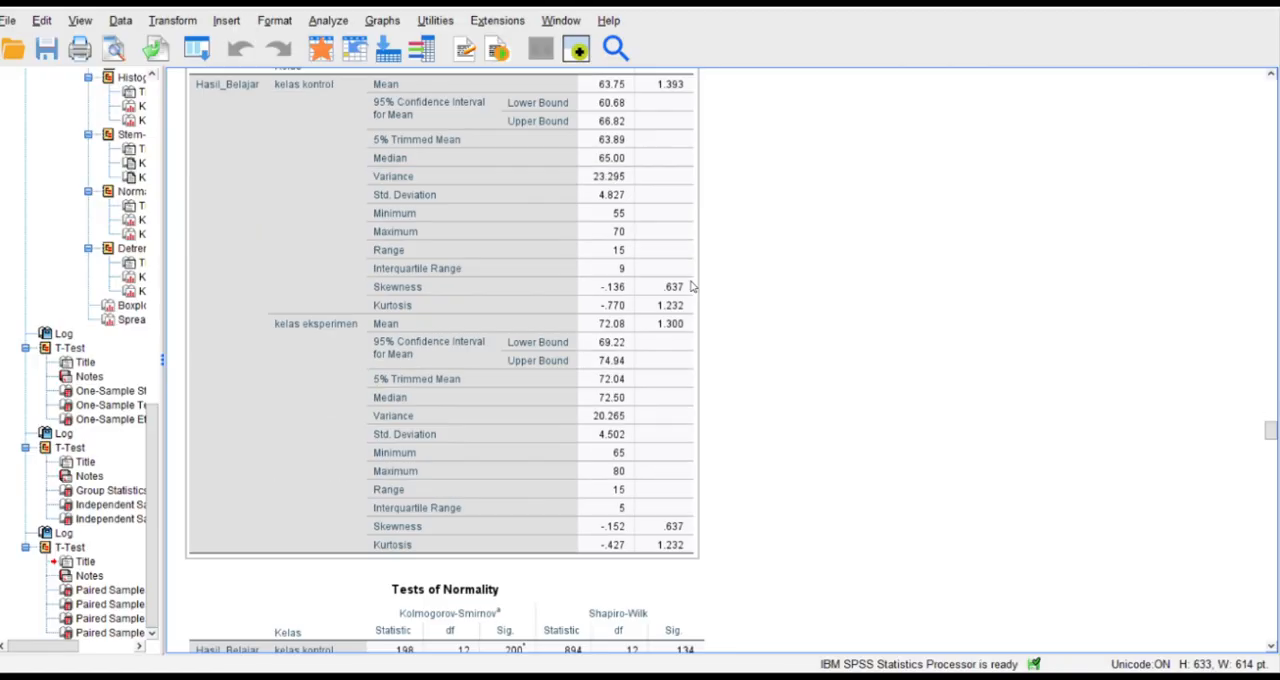
{"action": "scroll", "coordinate": [690, 287], "scroll_direction": "down", "scroll_amount": 4}
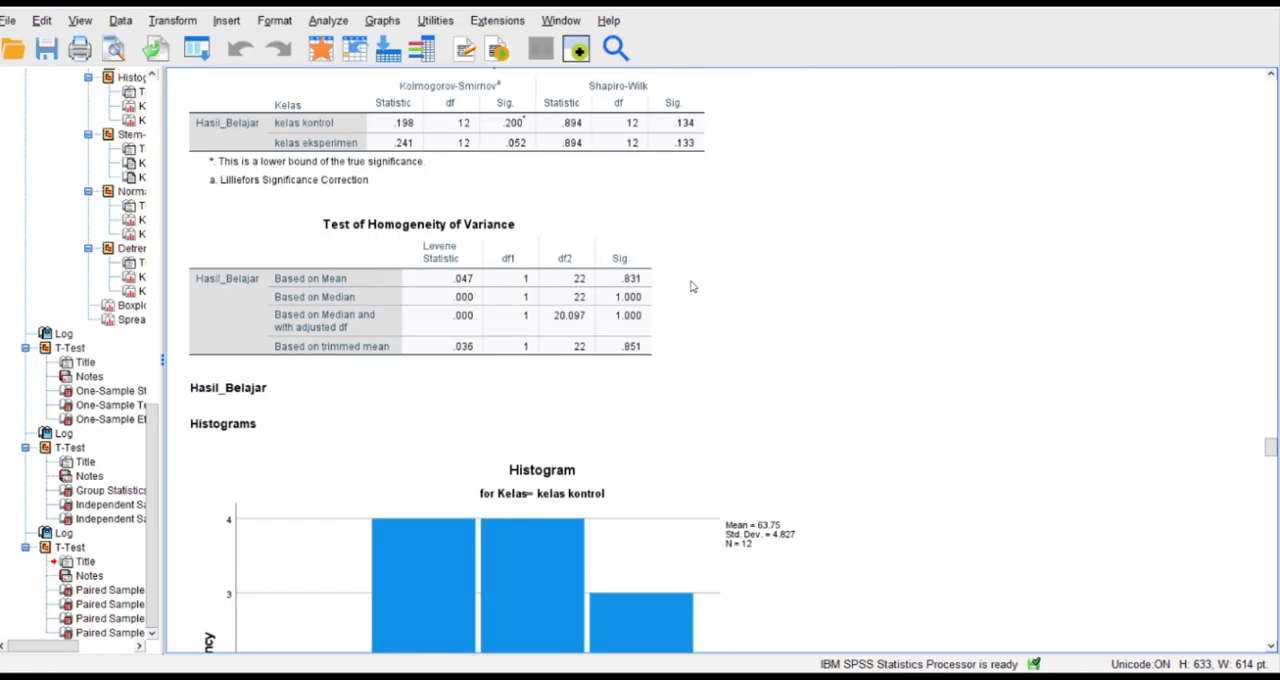
{"action": "scroll", "coordinate": [690, 287], "scroll_direction": "down", "scroll_amount": 12}
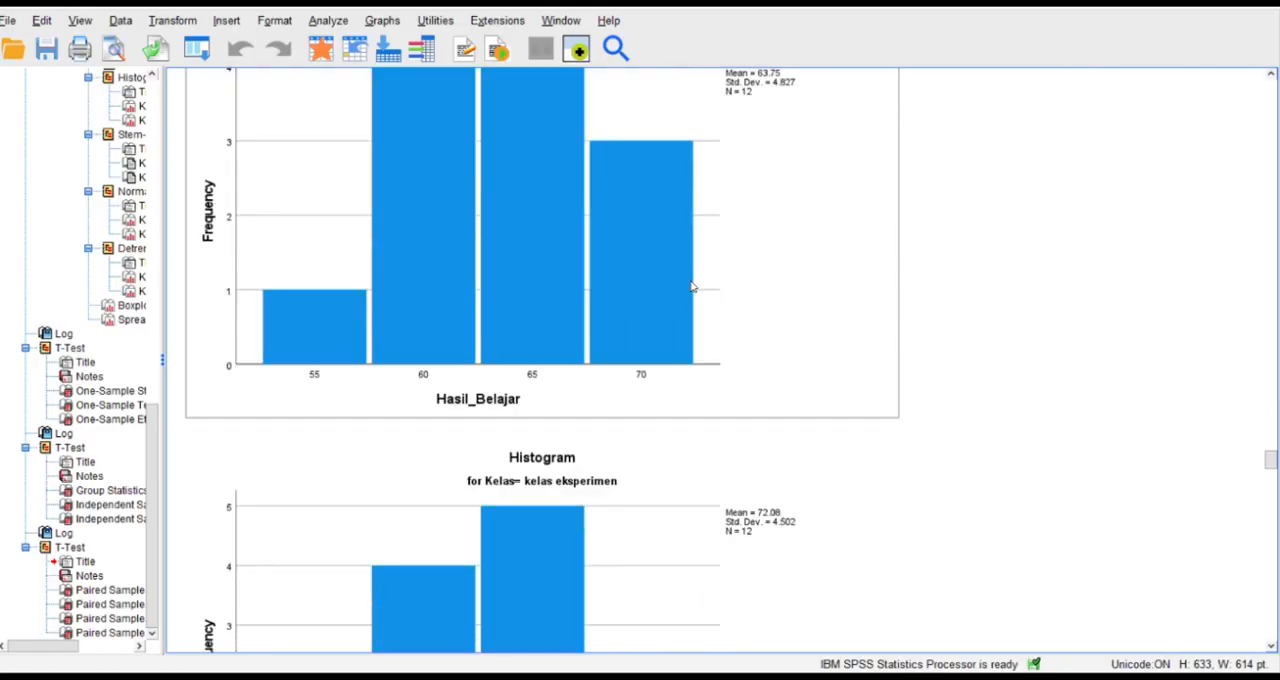
{"action": "scroll", "coordinate": [690, 287], "scroll_direction": "down", "scroll_amount": 14}
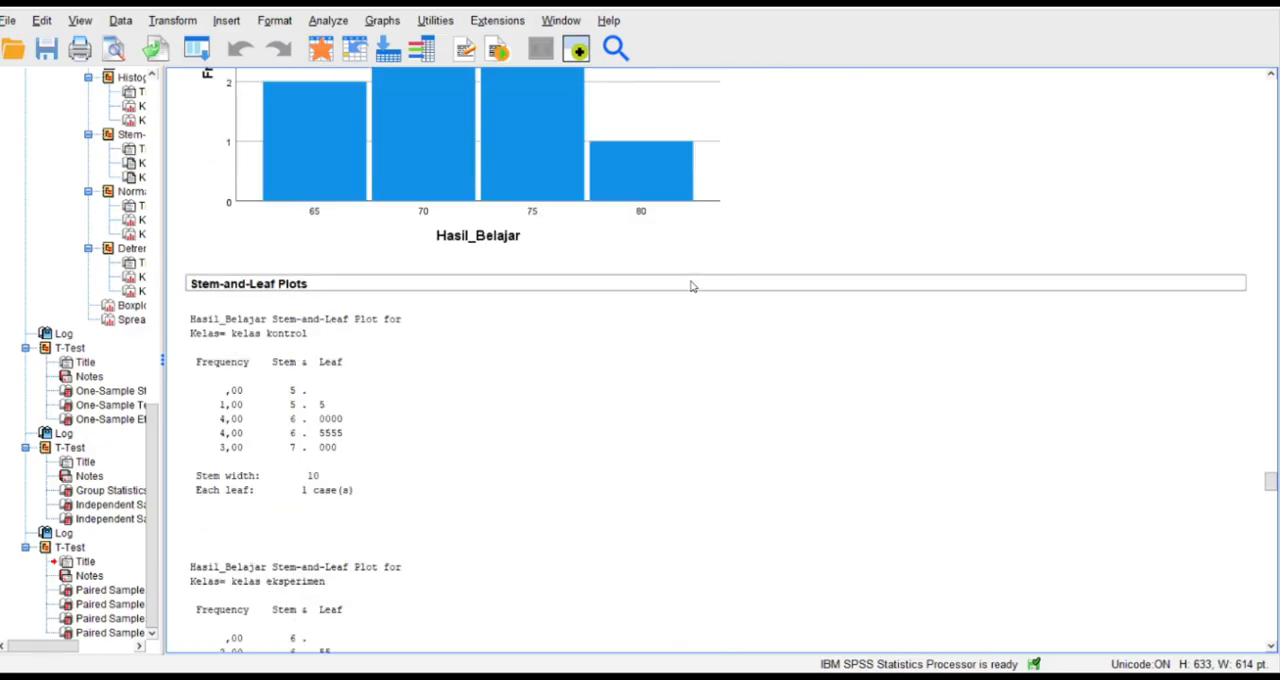
{"action": "scroll", "coordinate": [690, 287], "scroll_direction": "down", "scroll_amount": 20}
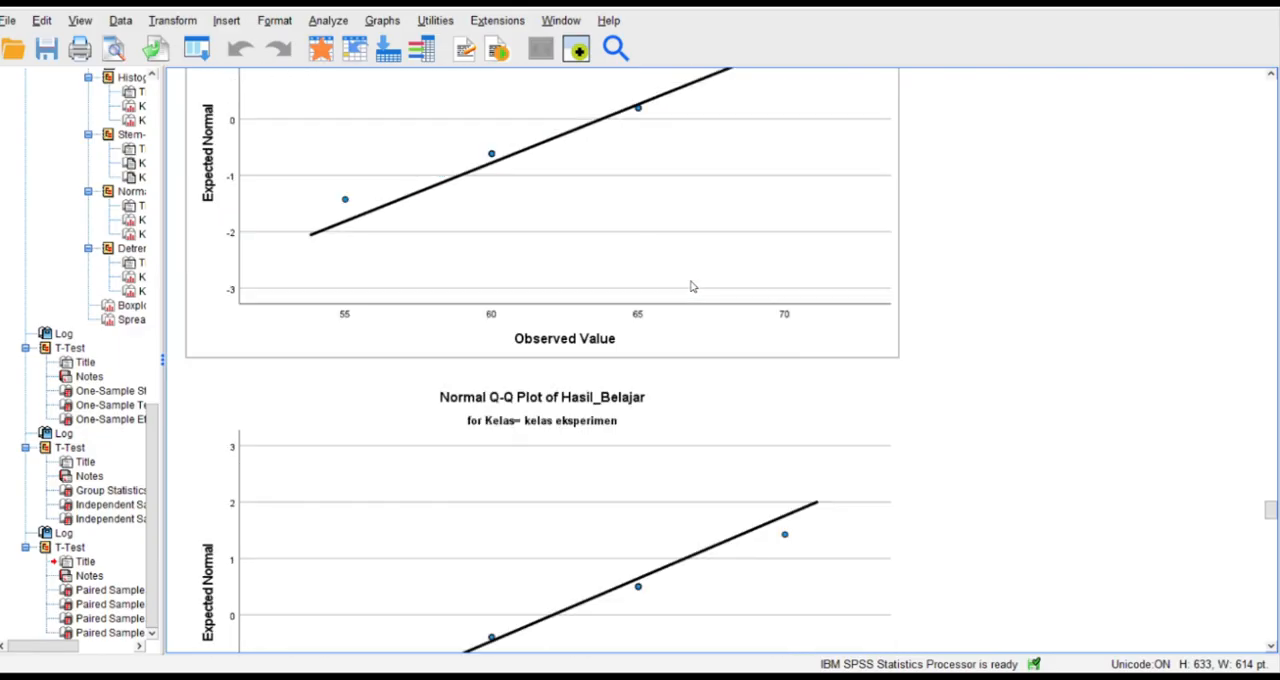
{"action": "scroll", "coordinate": [690, 287], "scroll_direction": "down", "scroll_amount": 14}
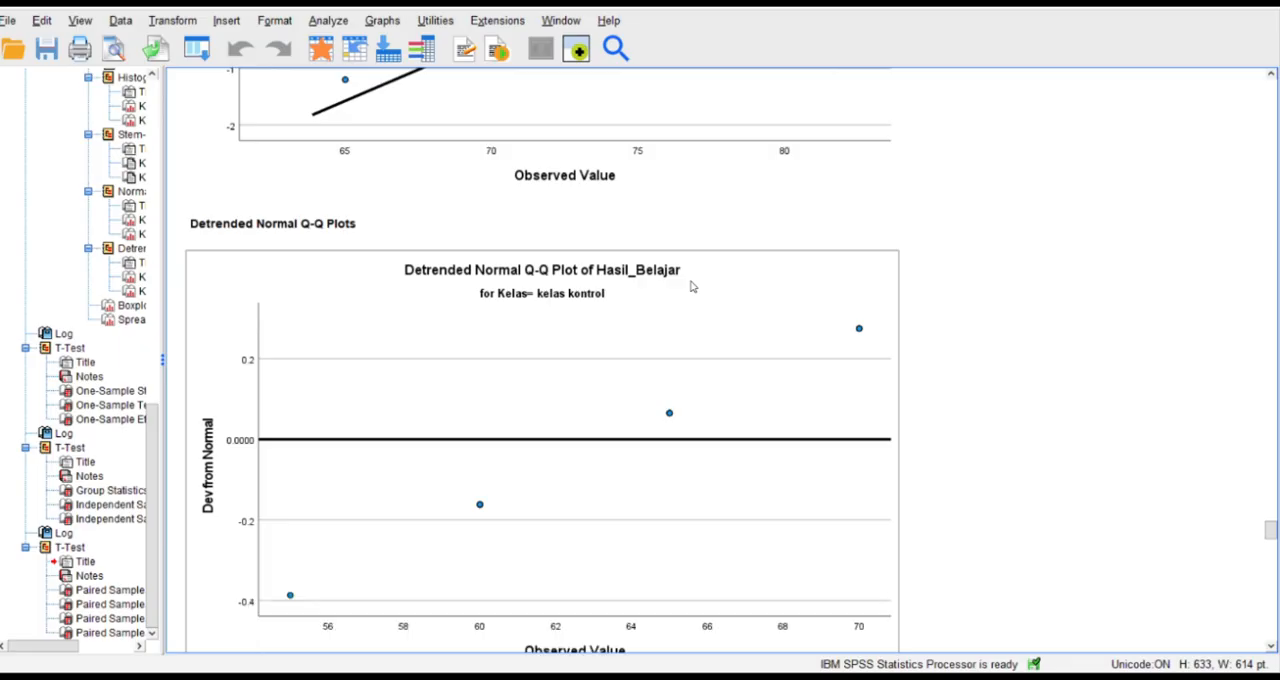
{"action": "scroll", "coordinate": [690, 287], "scroll_direction": "down", "scroll_amount": 20}
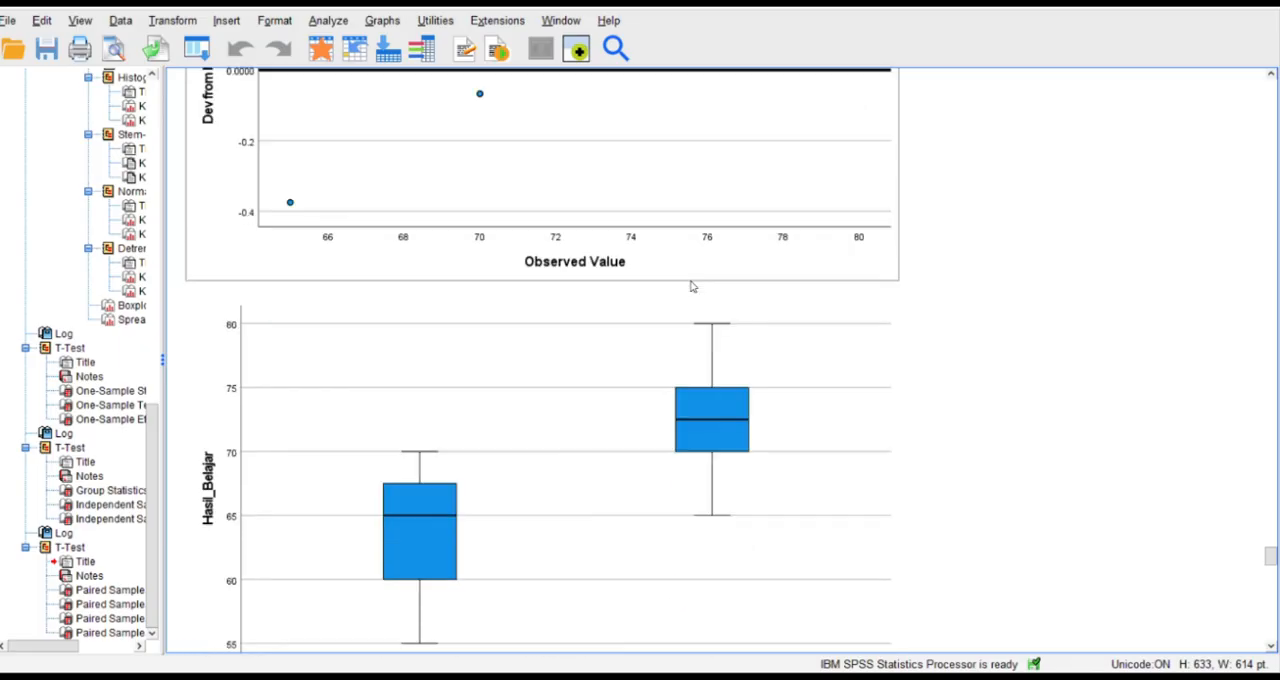
{"action": "scroll", "coordinate": [690, 287], "scroll_direction": "down", "scroll_amount": 20}
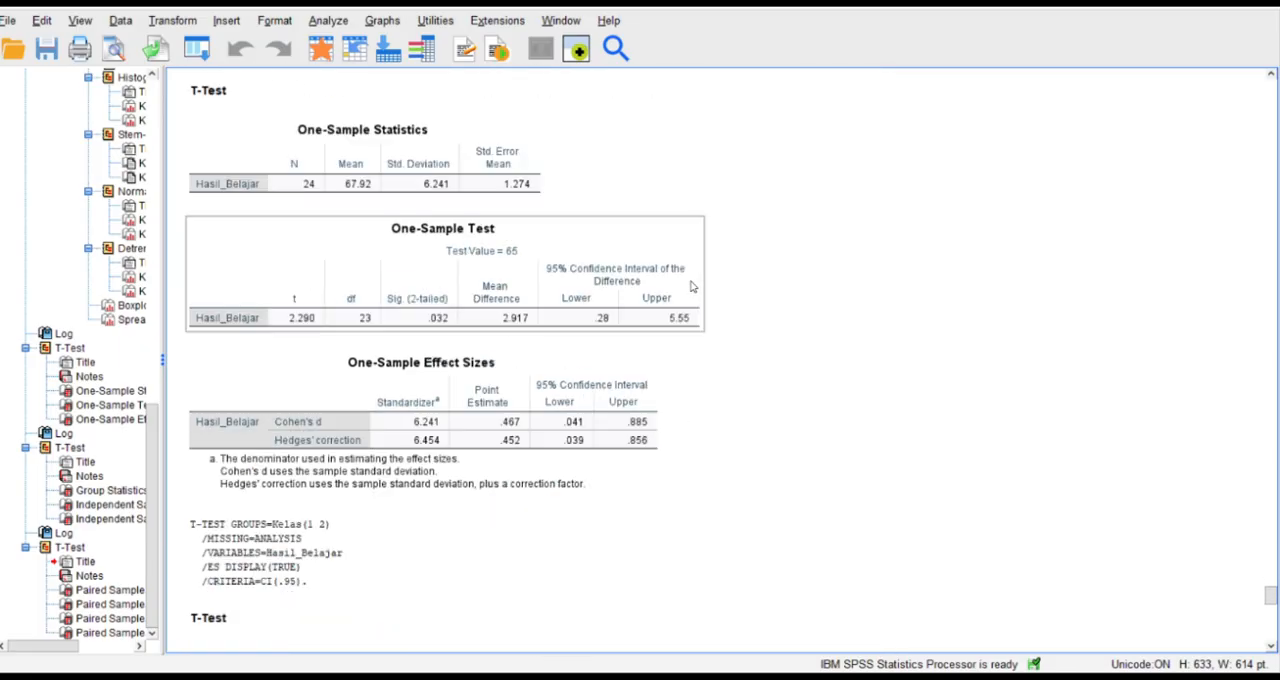
{"action": "scroll", "coordinate": [690, 287], "scroll_direction": "down", "scroll_amount": 4}
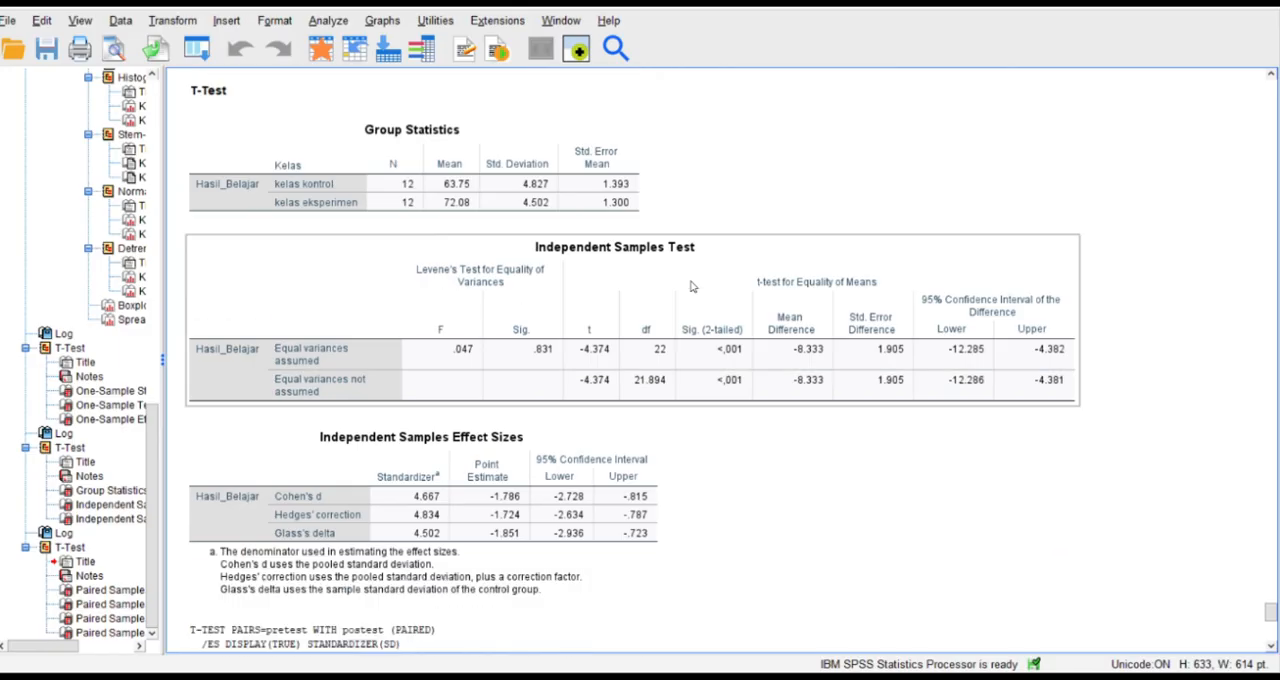
{"action": "scroll", "coordinate": [690, 287], "scroll_direction": "up", "scroll_amount": 2}
{"action": "scroll", "coordinate": [690, 287], "scroll_direction": "down", "scroll_amount": 18}
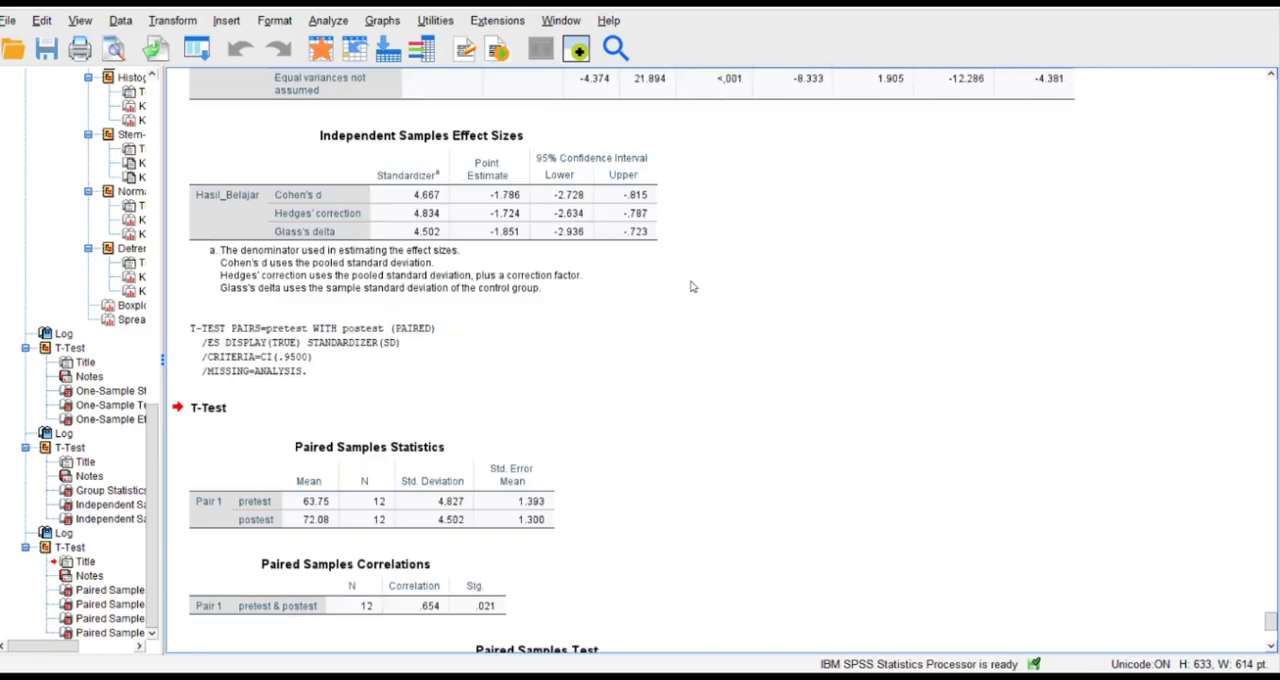